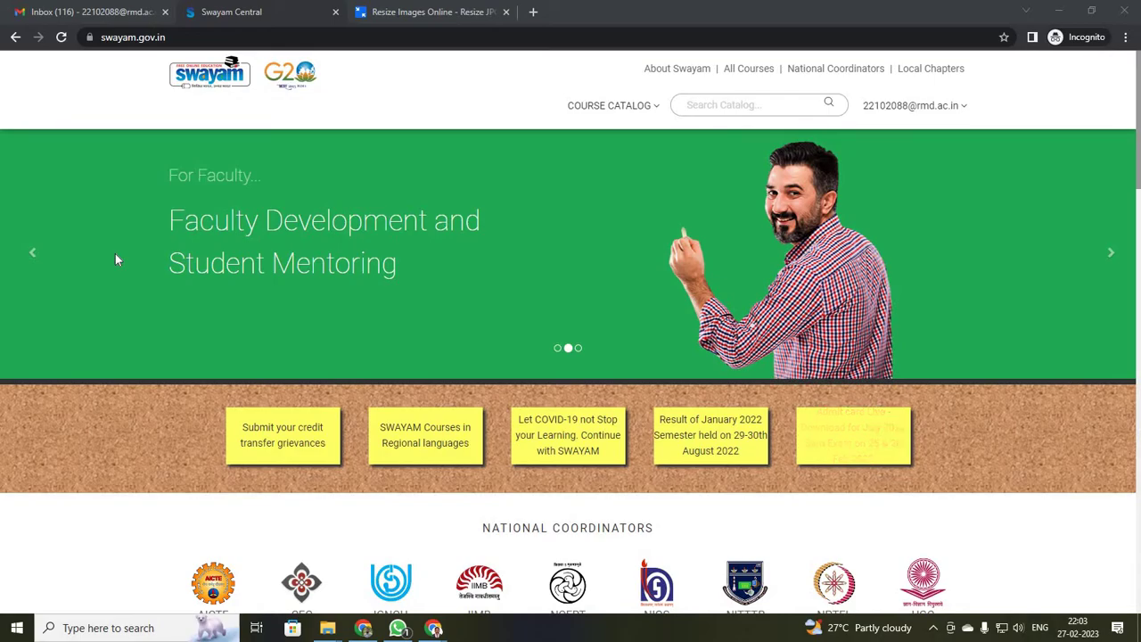
- Check photo.jpg's properties in Downloads > New folder, then load it into ReduceImages
click(408, 9)
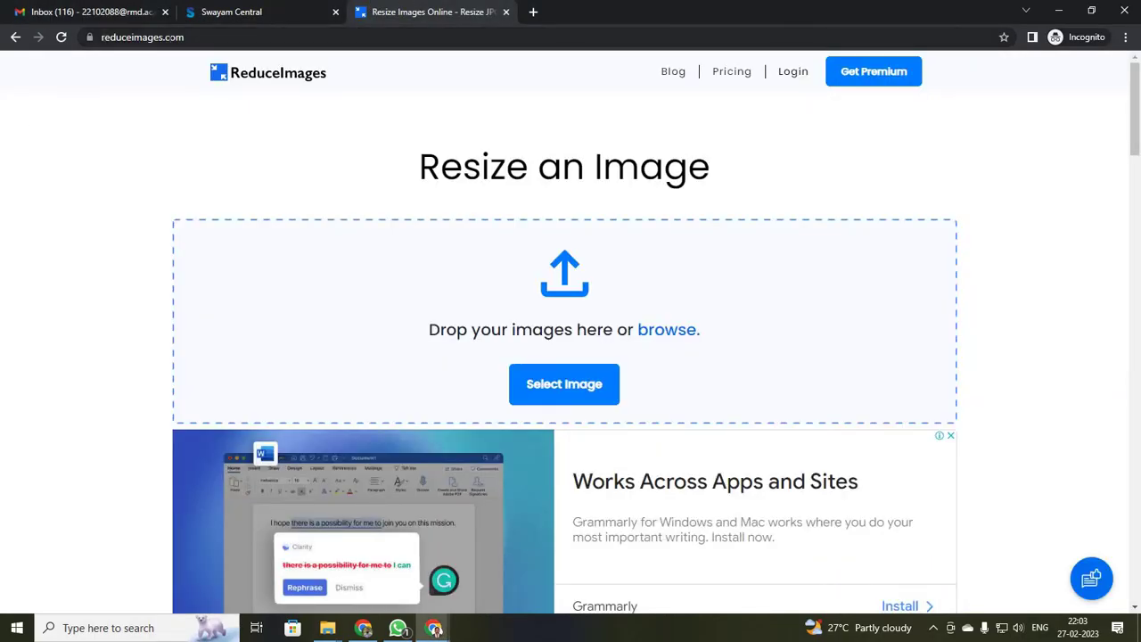
click(559, 388)
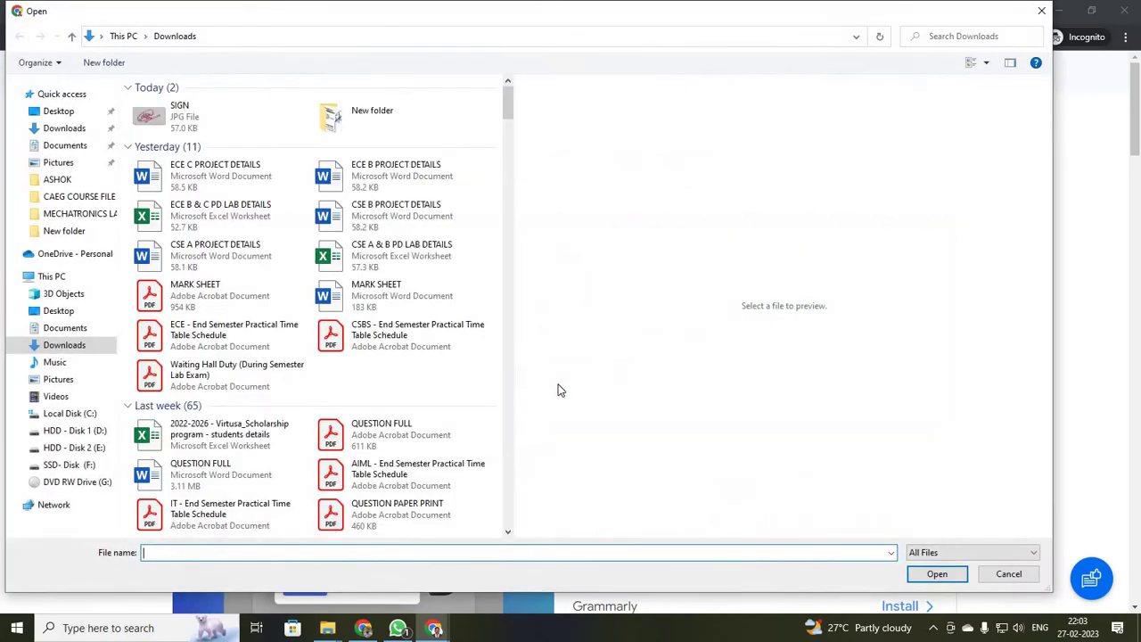
click(378, 122)
double_click(379, 121)
click(319, 116)
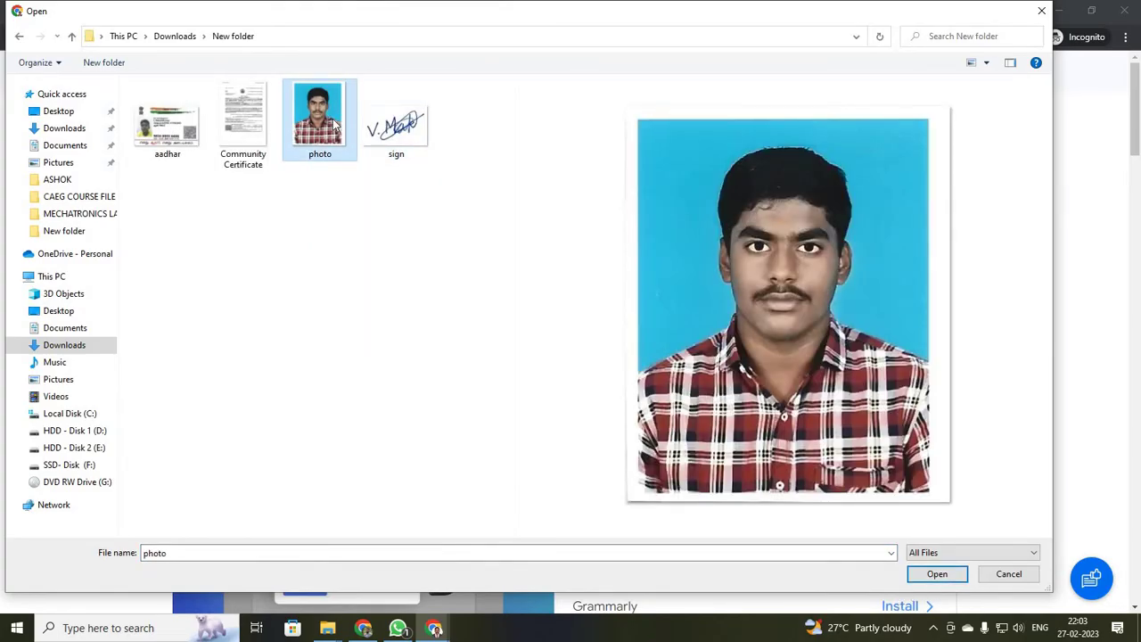
right_click(341, 145)
click(408, 601)
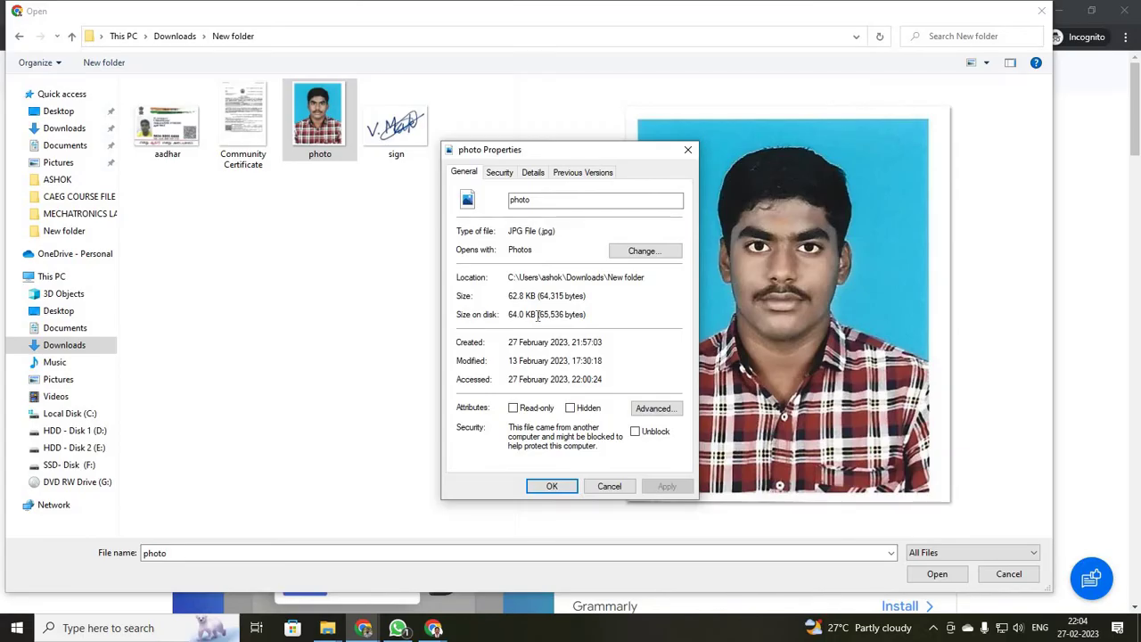
click(553, 486)
click(934, 574)
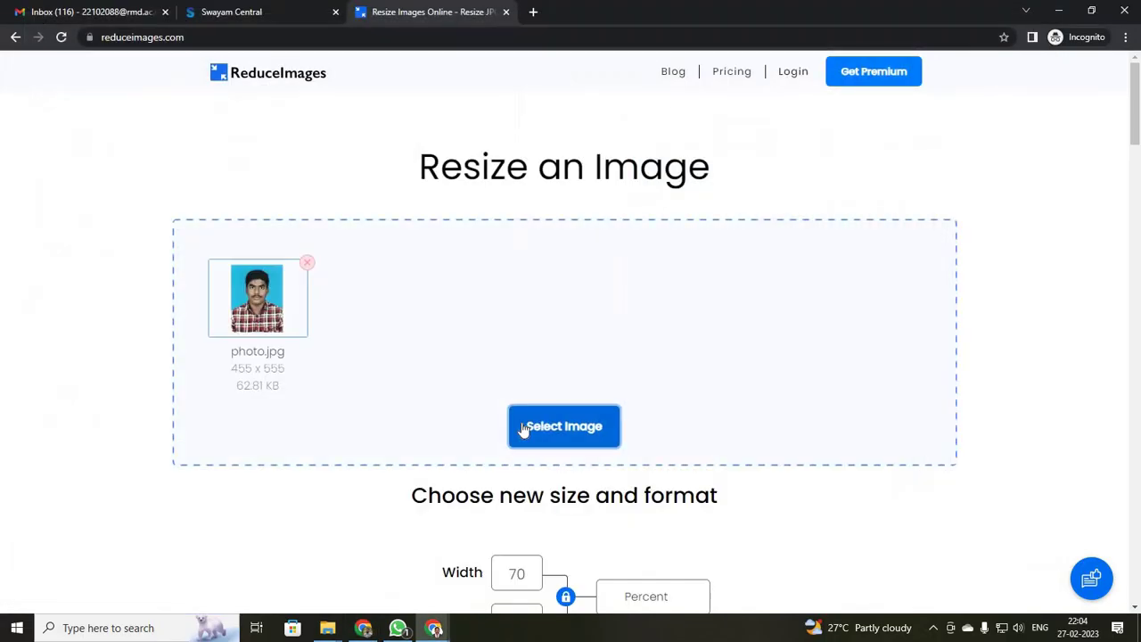
- Change the quality from 90 to 110 and resize the photo
scroll(524, 429, down, 3)
mouse_move(551, 486)
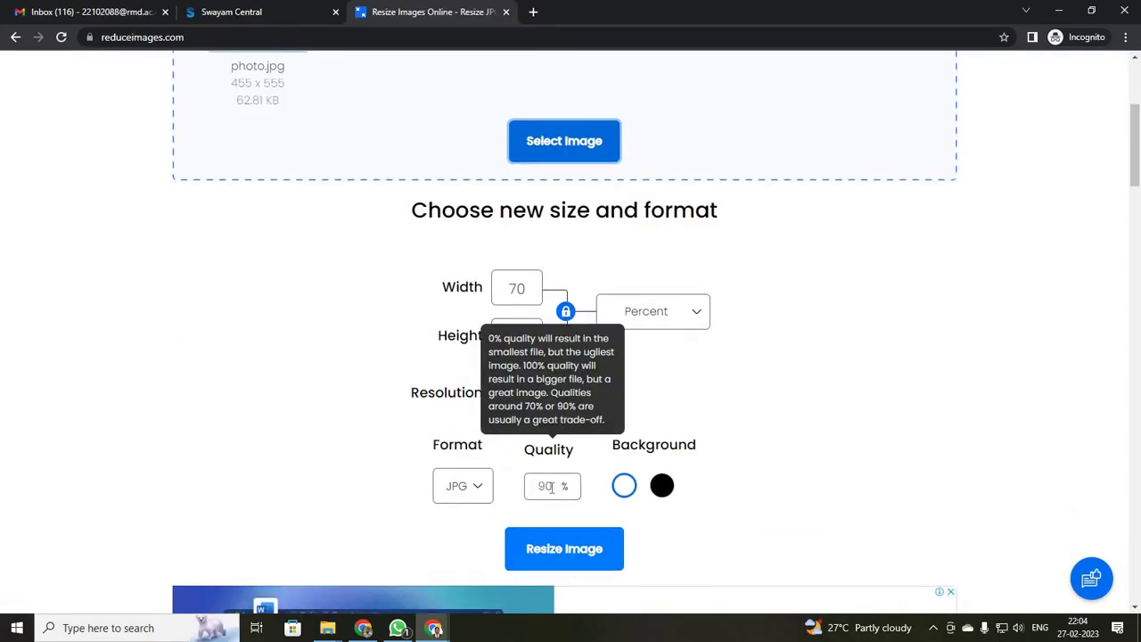
double_click(542, 486)
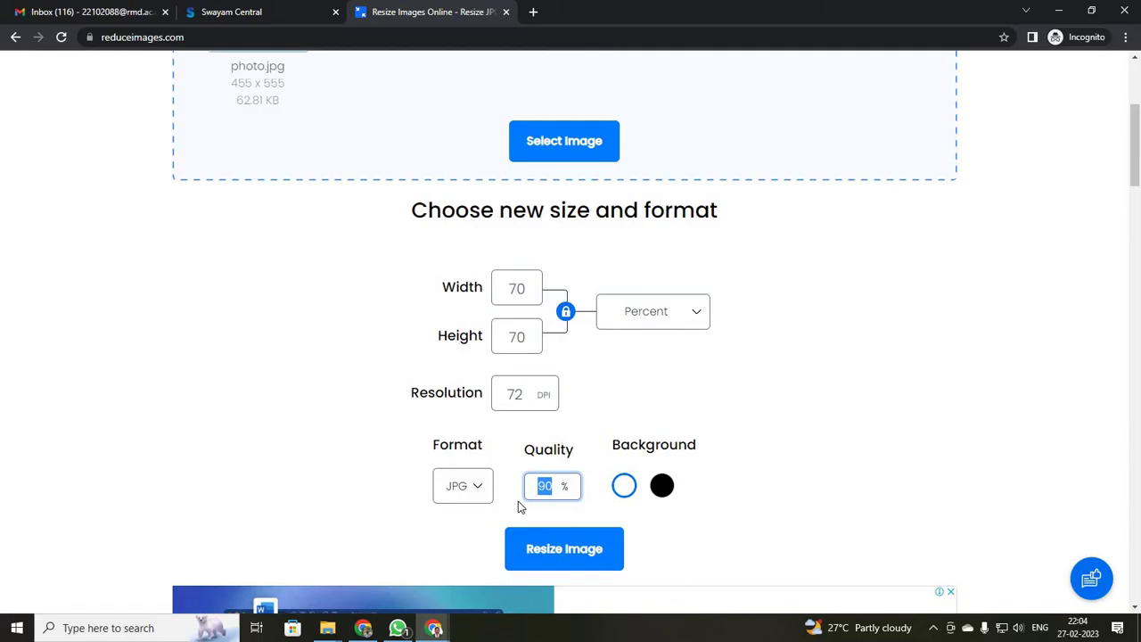
mouse_move(536, 489)
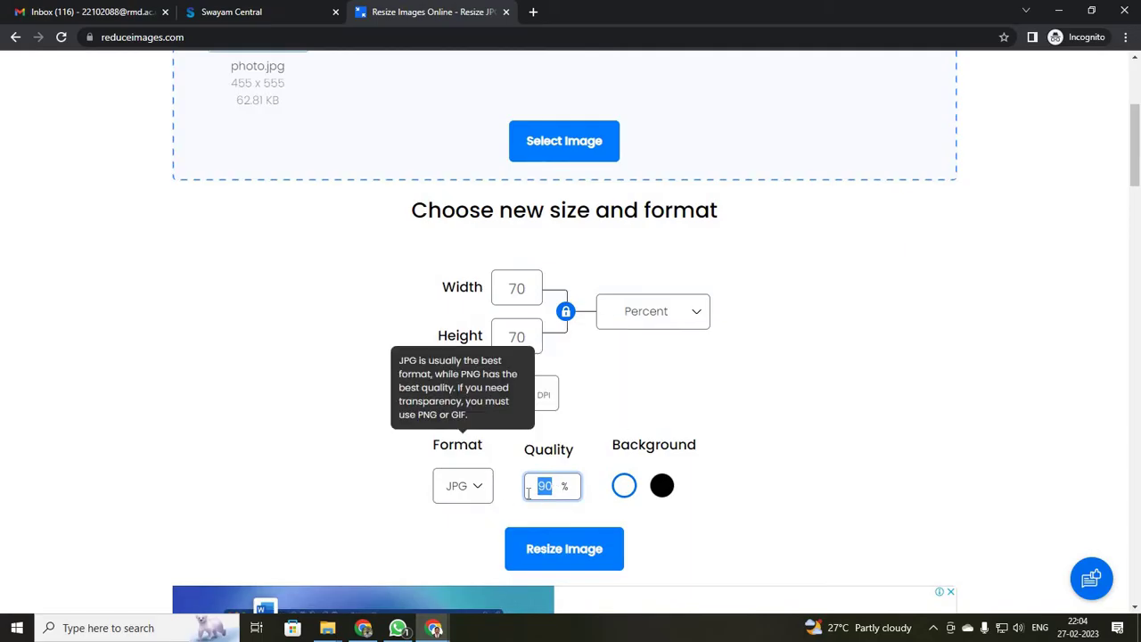
text(110)
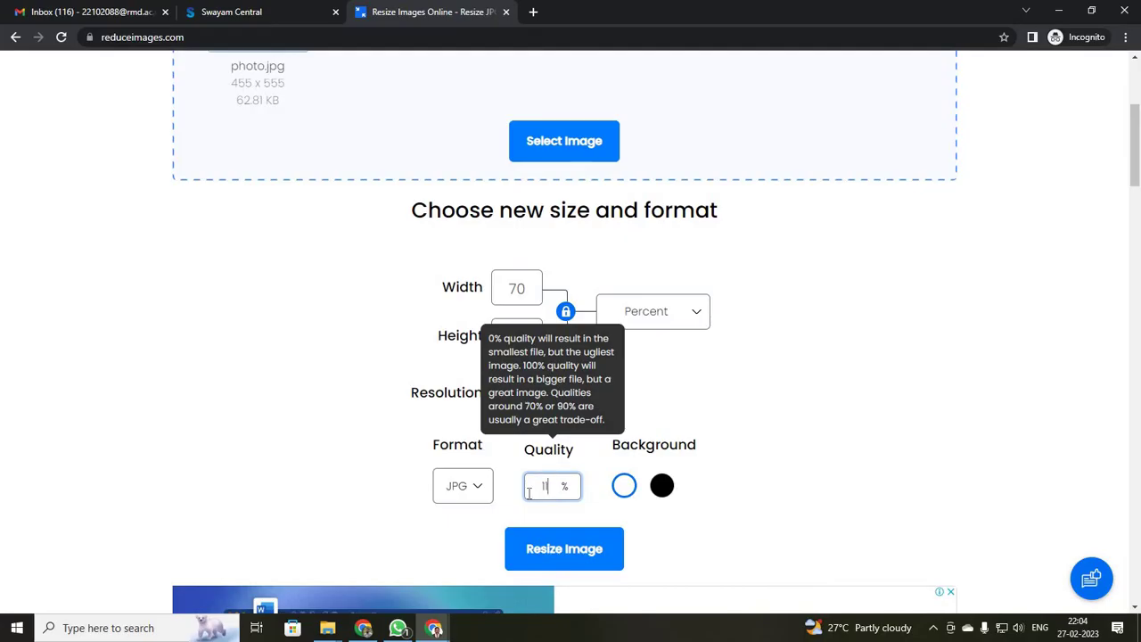
click(548, 553)
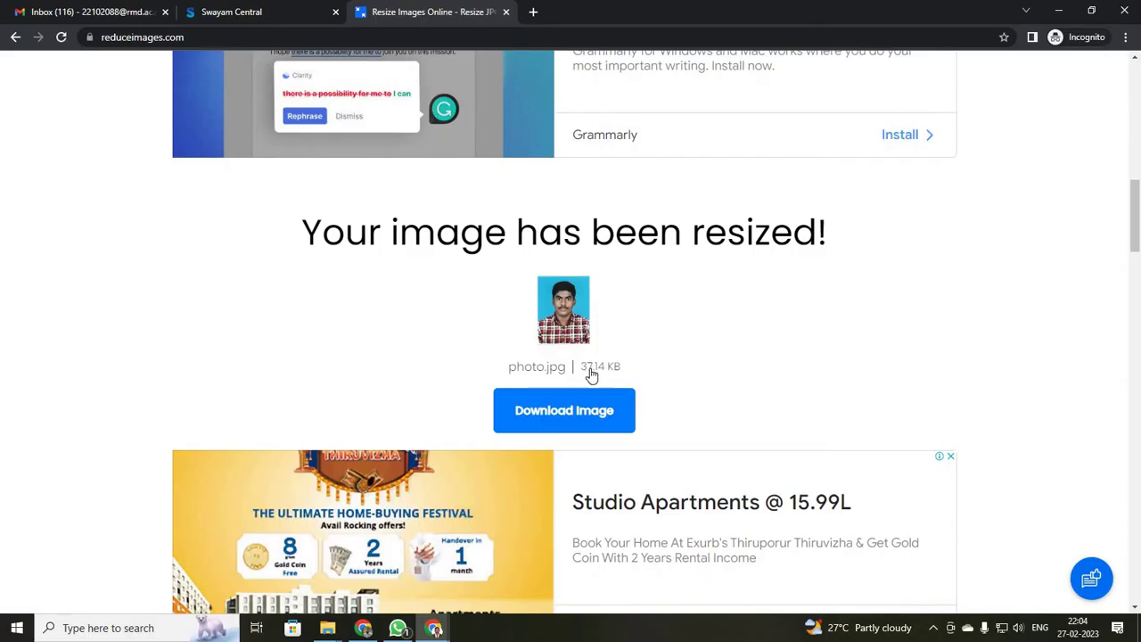
- Raise the quality from 110 to 150 and resize the photo again
scroll(590, 372, up, 3)
scroll(575, 237, up, 1)
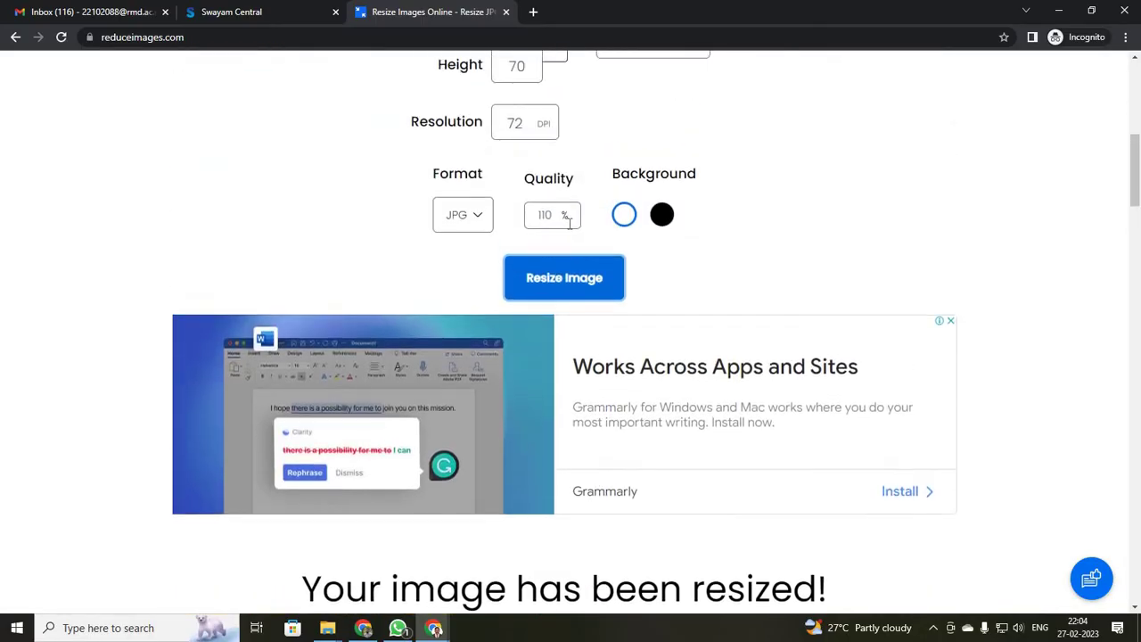
mouse_move(553, 218)
scroll(601, 407, down, 5)
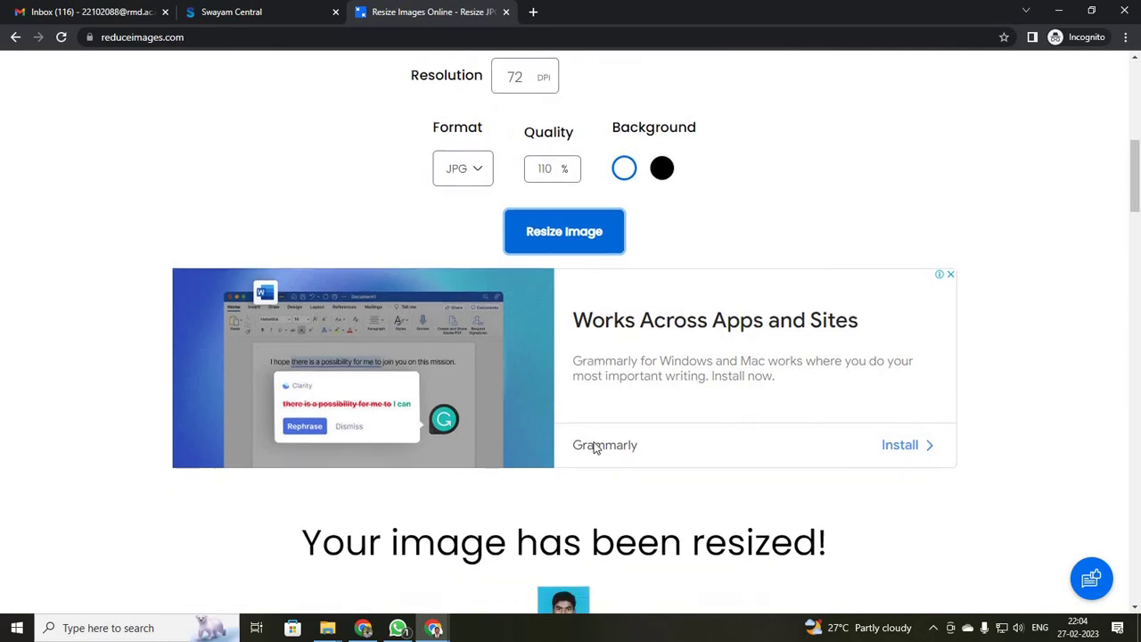
scroll(572, 327, up, 1)
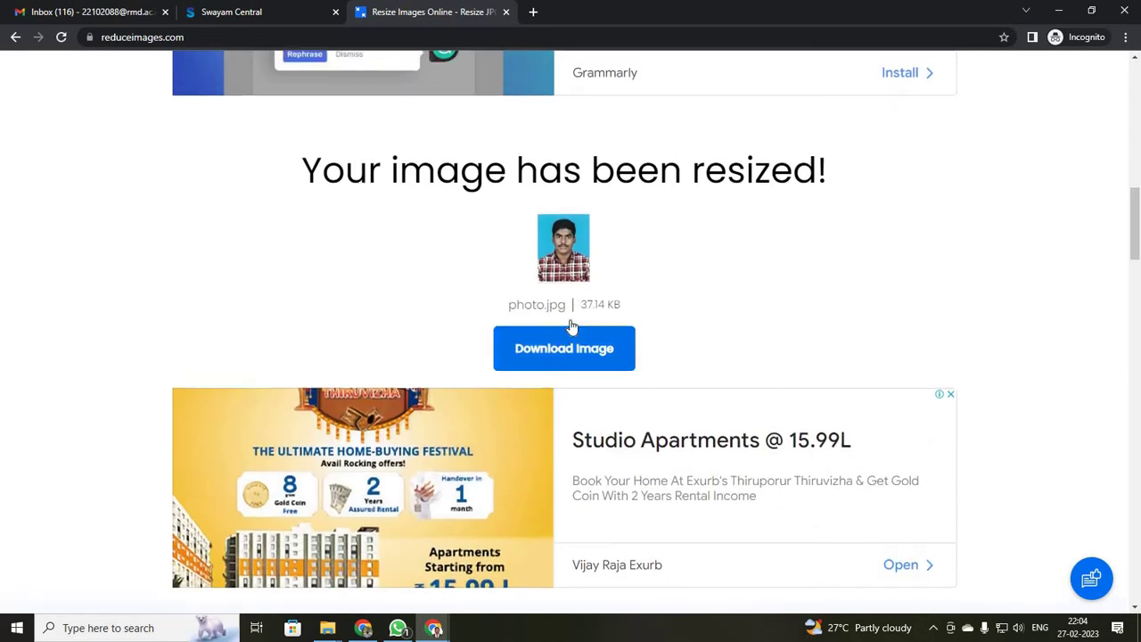
scroll(523, 224, up, 2)
scroll(523, 224, up, 4)
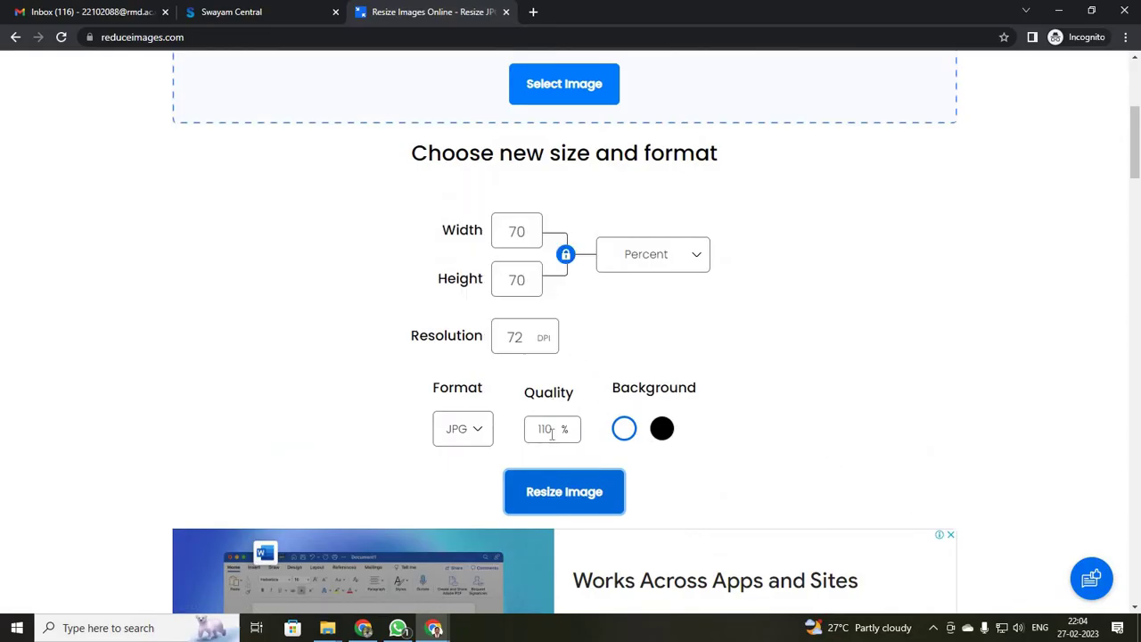
double_click(528, 431)
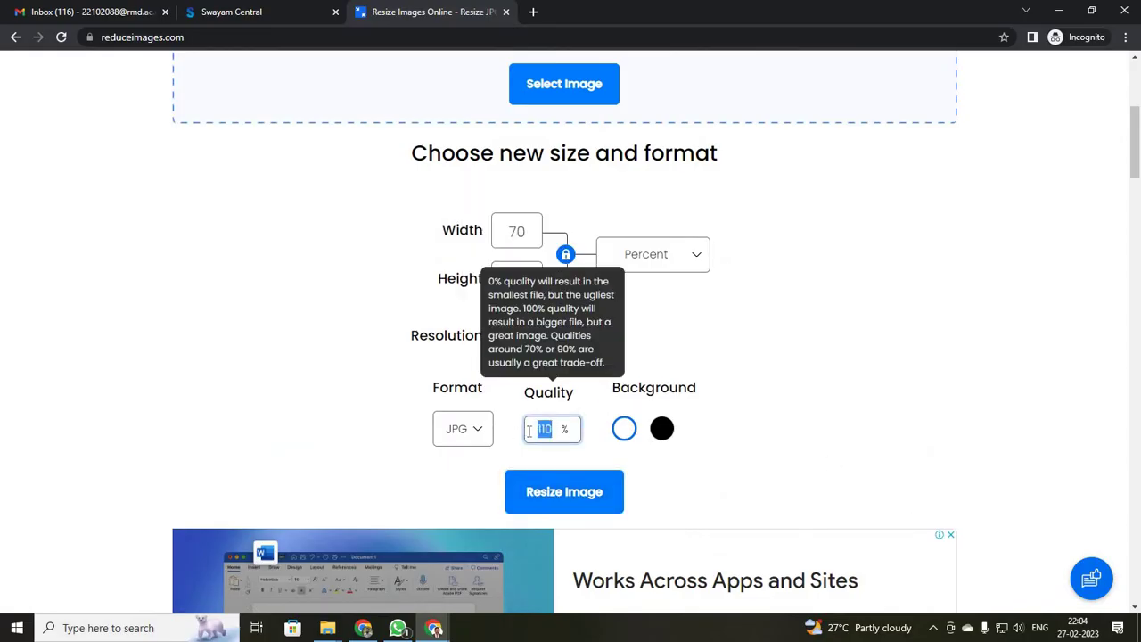
text(150)
click(539, 495)
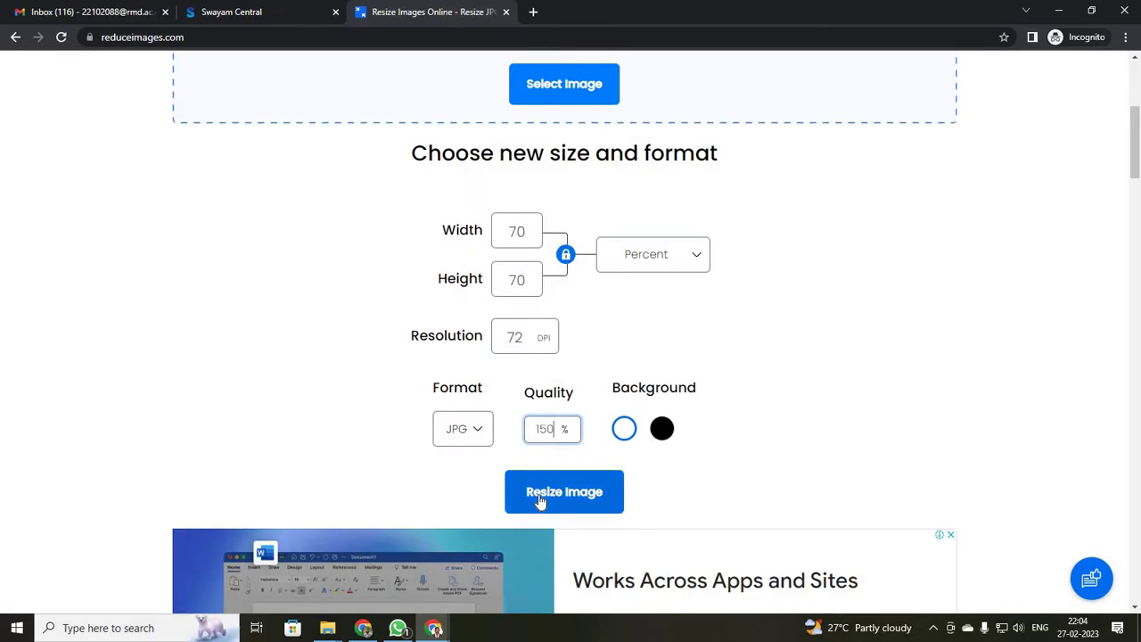
- Download the resized 37.14 KB photo
scroll(539, 500, down, 3)
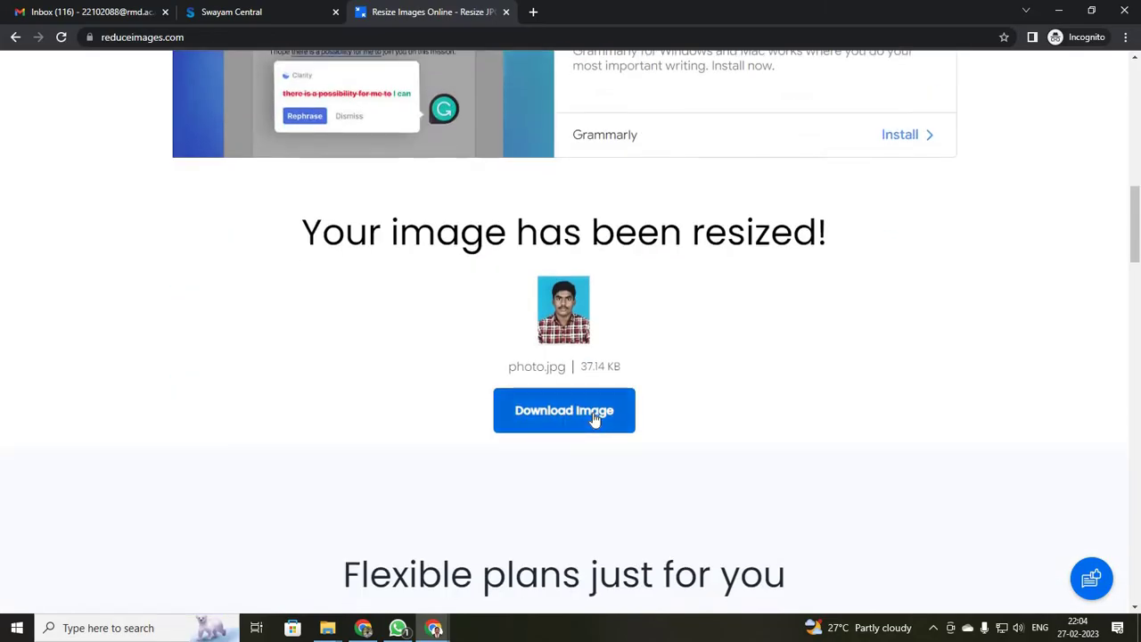
scroll(593, 419, up, 8)
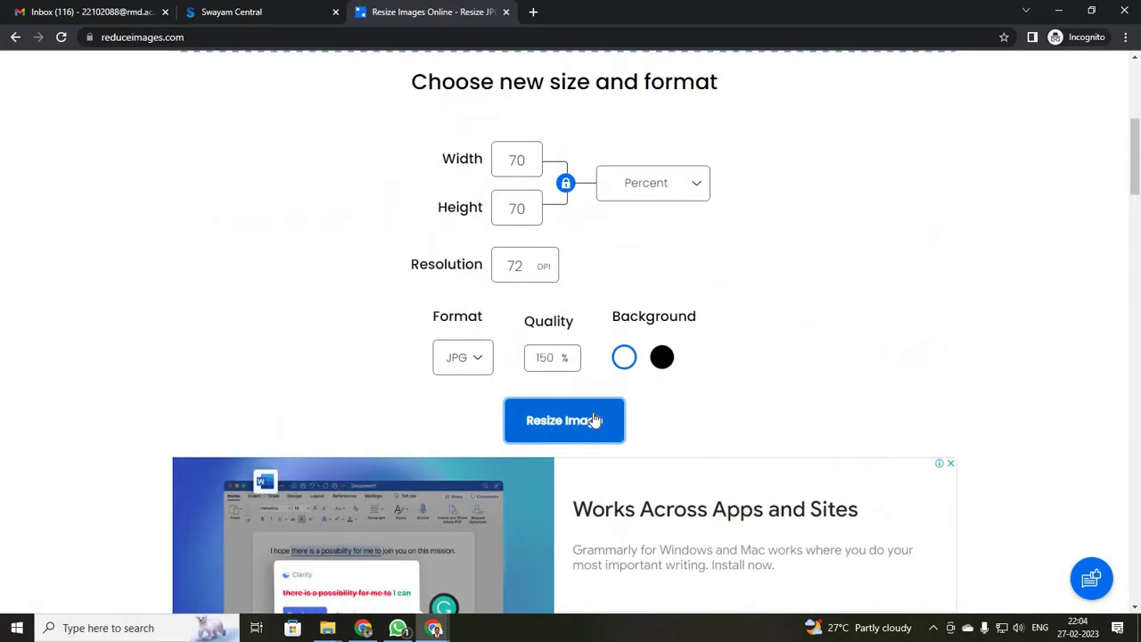
scroll(603, 407, down, 5)
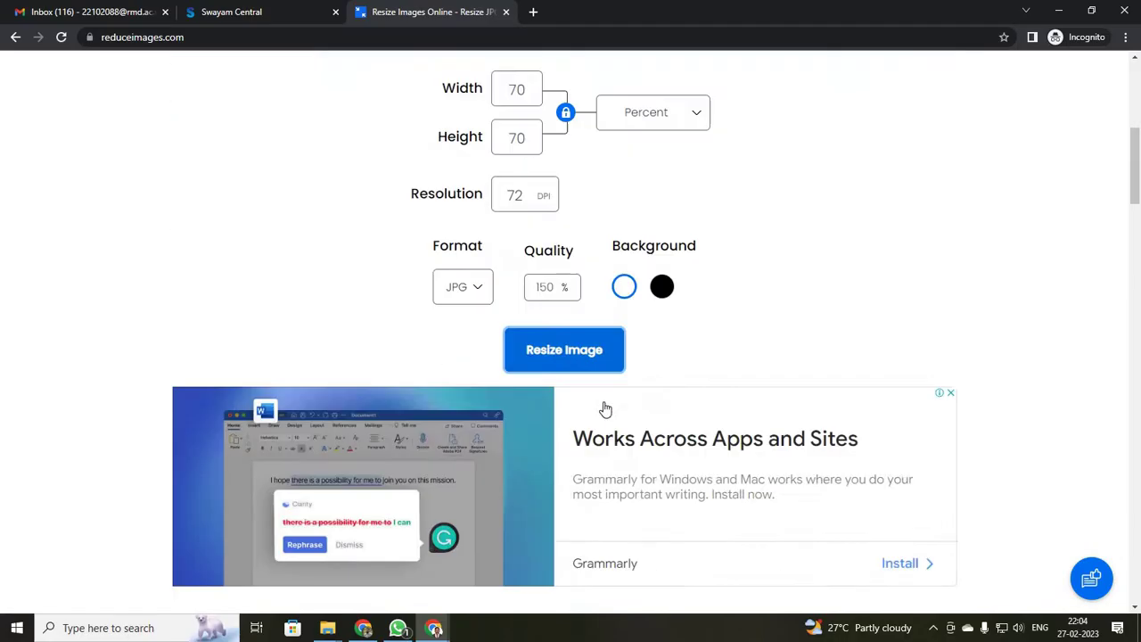
click(575, 488)
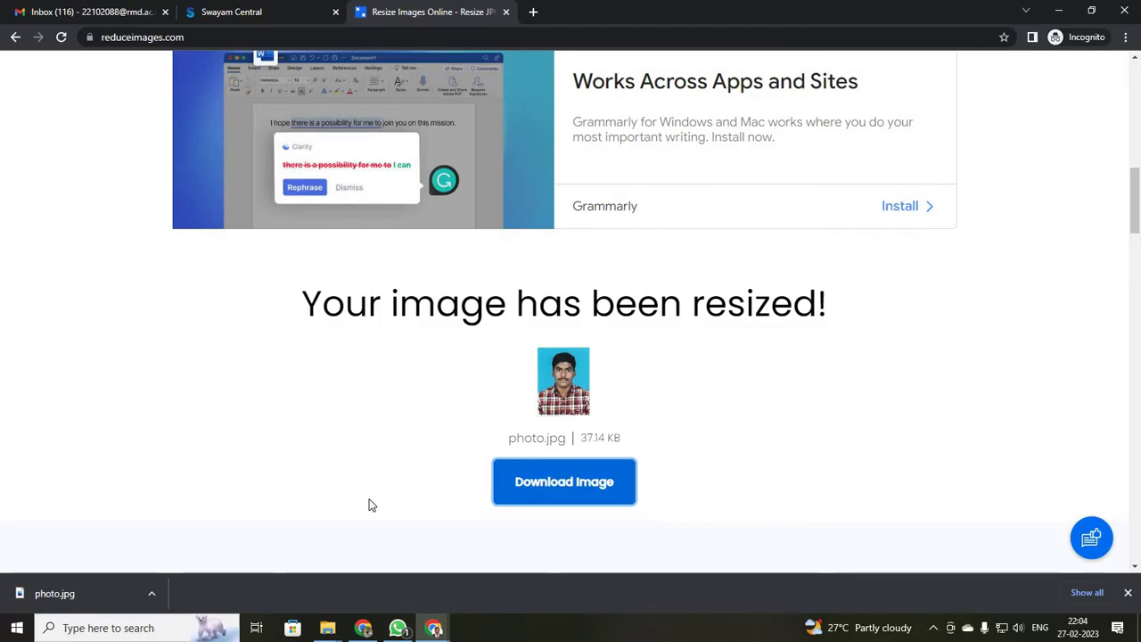
scroll(371, 505, up, 5)
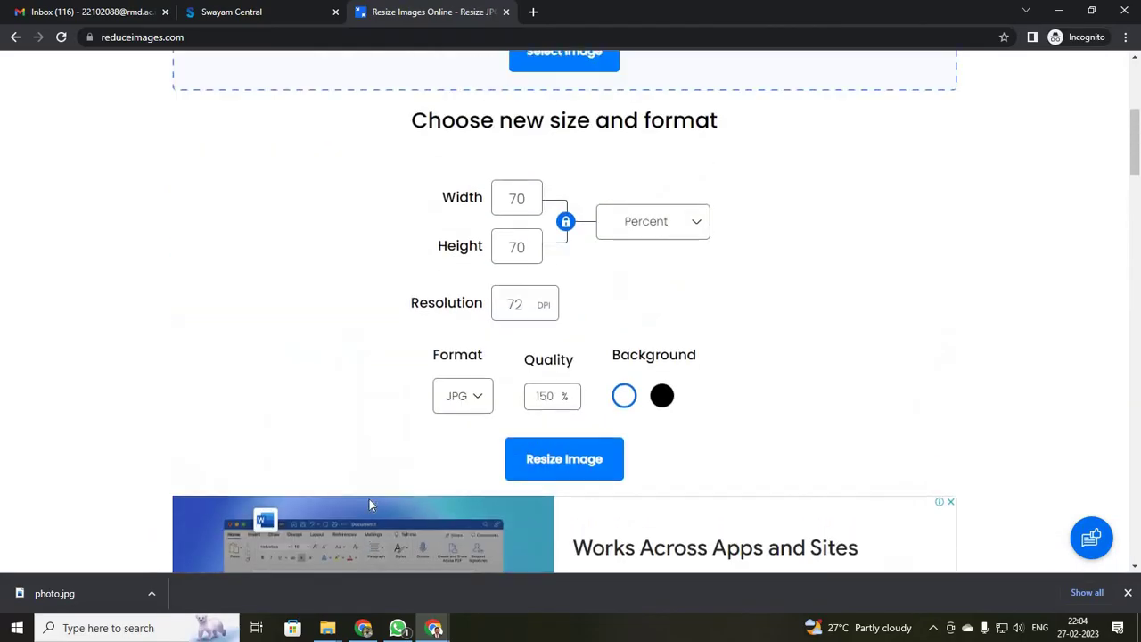
mouse_move(552, 428)
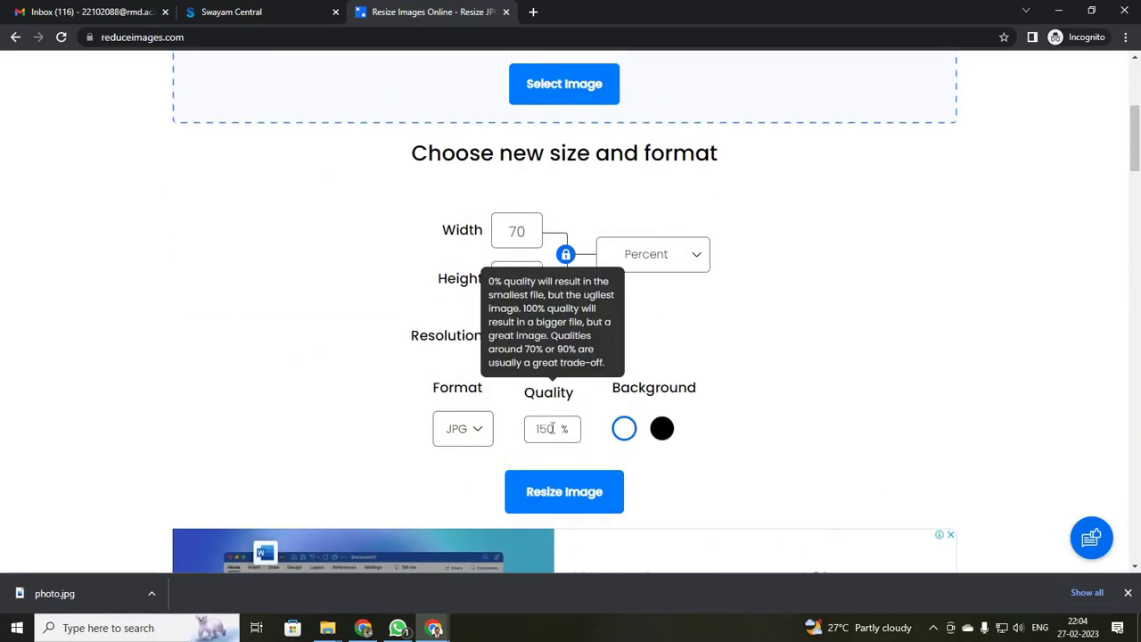
scroll(570, 450, down, 5)
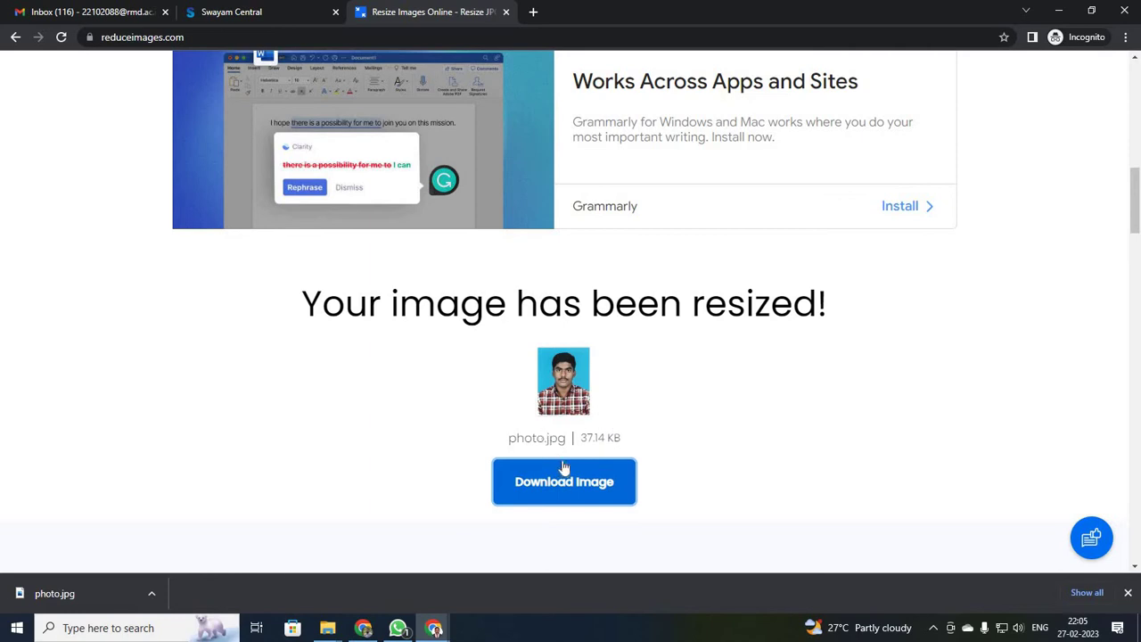
- From SWAYAM's enrolled courses, register for the Enhancing Soft Skills and Personality exam
click(272, 10)
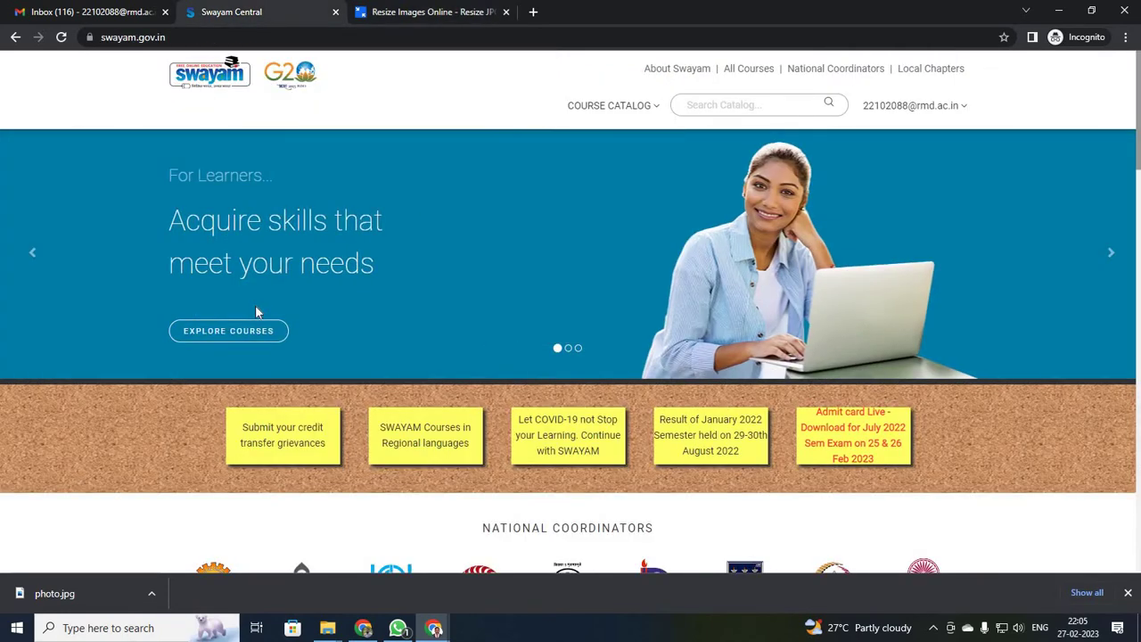
click(947, 110)
click(915, 157)
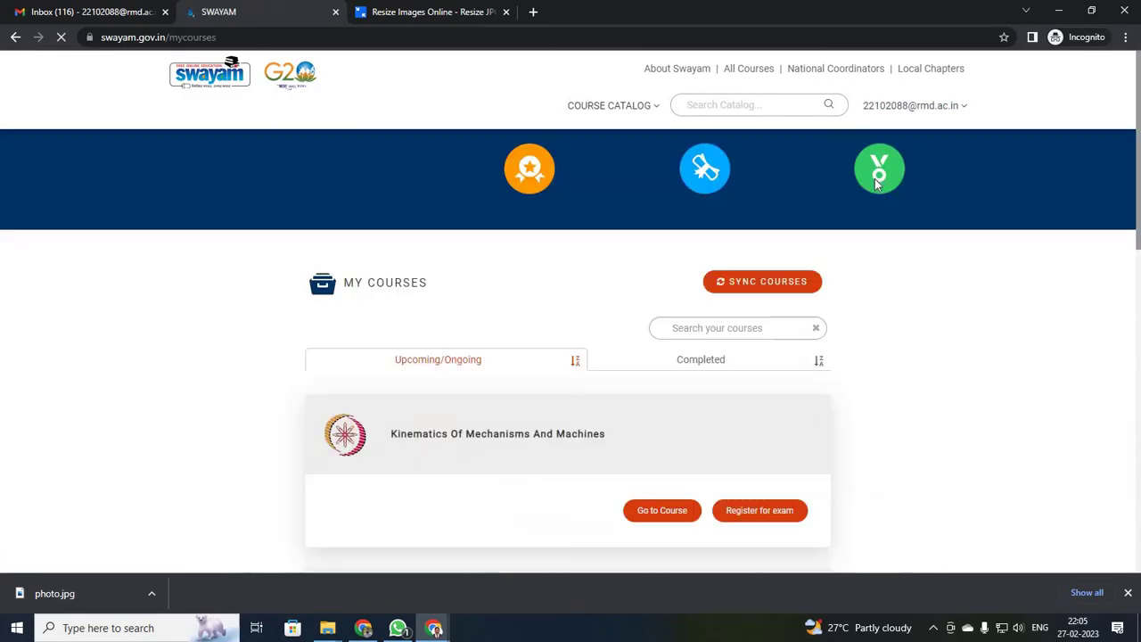
scroll(775, 230, down, 3)
scroll(775, 230, down, 2)
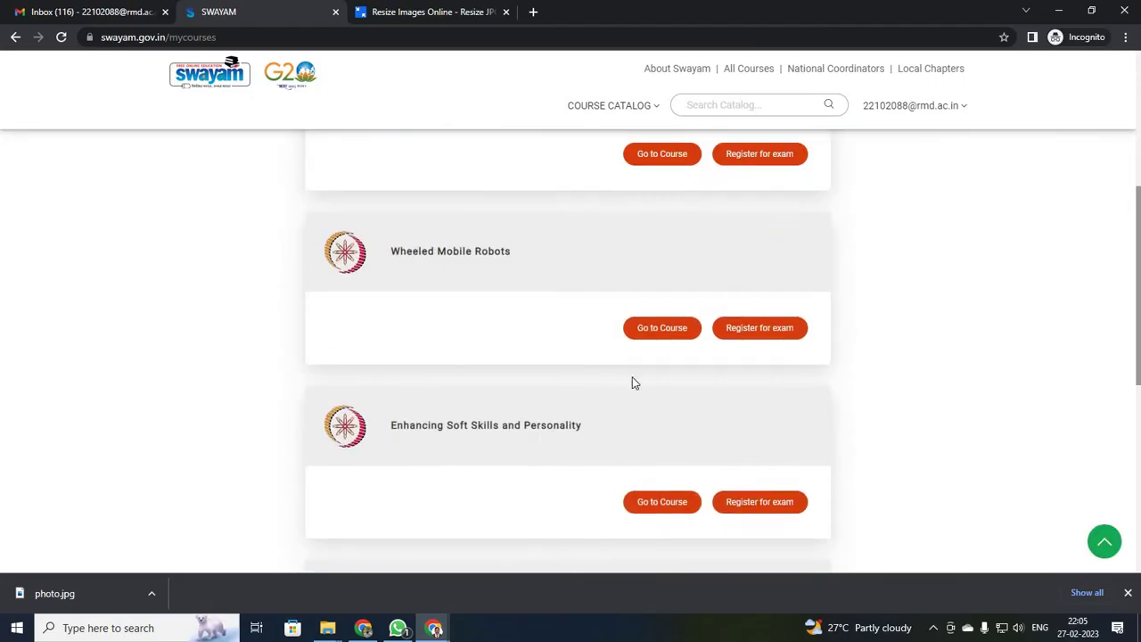
scroll(633, 383, down, 2)
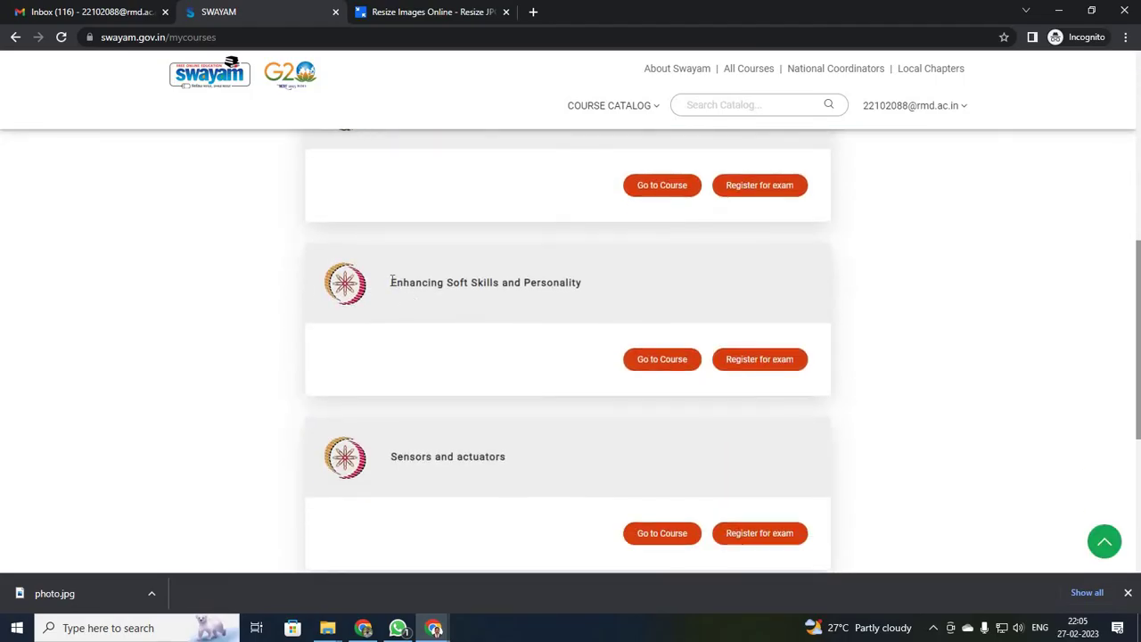
drag(392, 281, 583, 287)
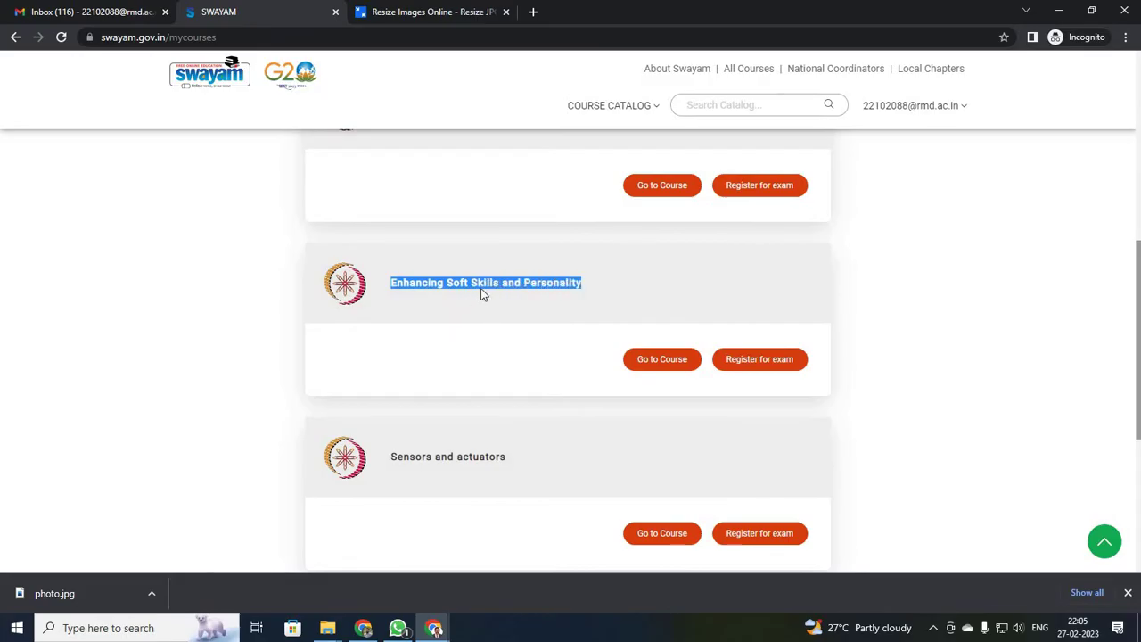
click(758, 365)
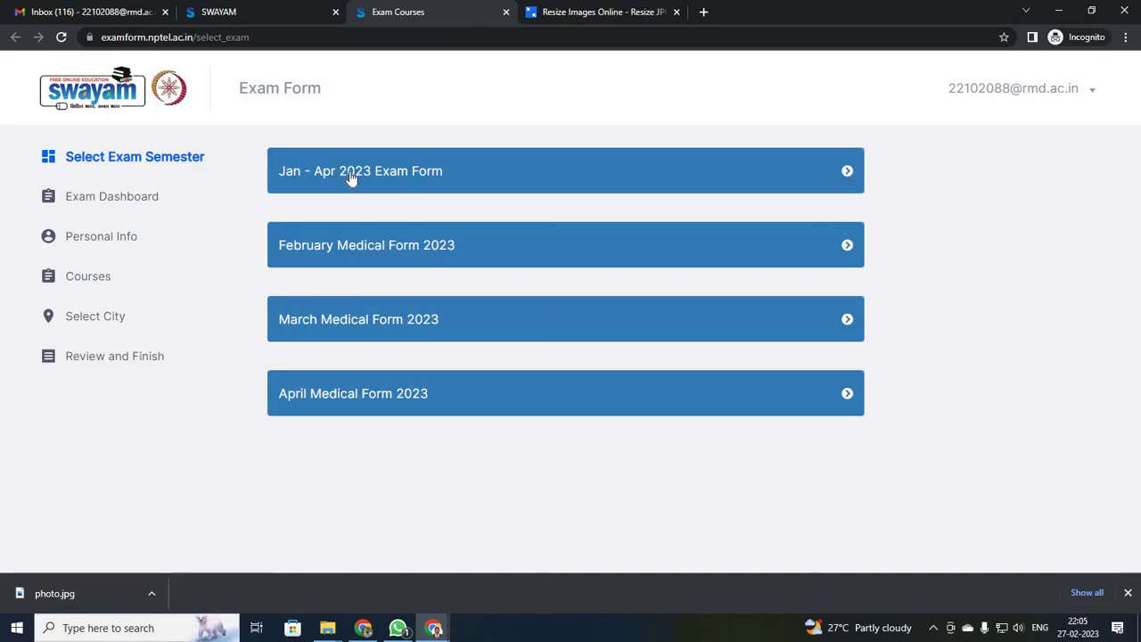
- Open the Jan–Apr 2023 Exam Form's personal info section and enter the candidate's name
click(354, 178)
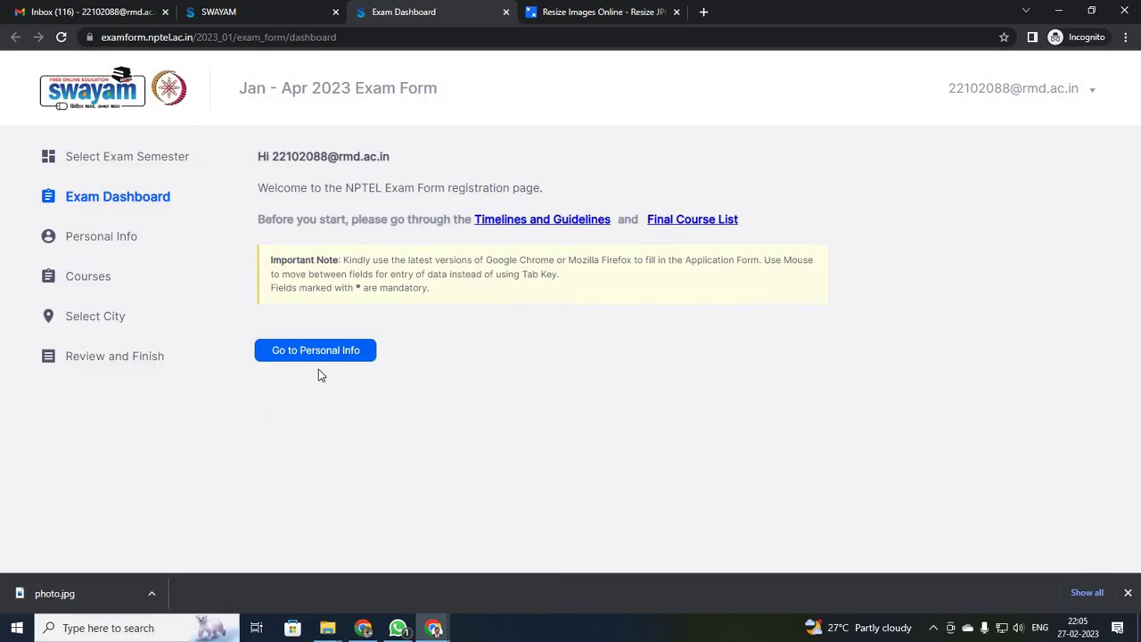
click(350, 354)
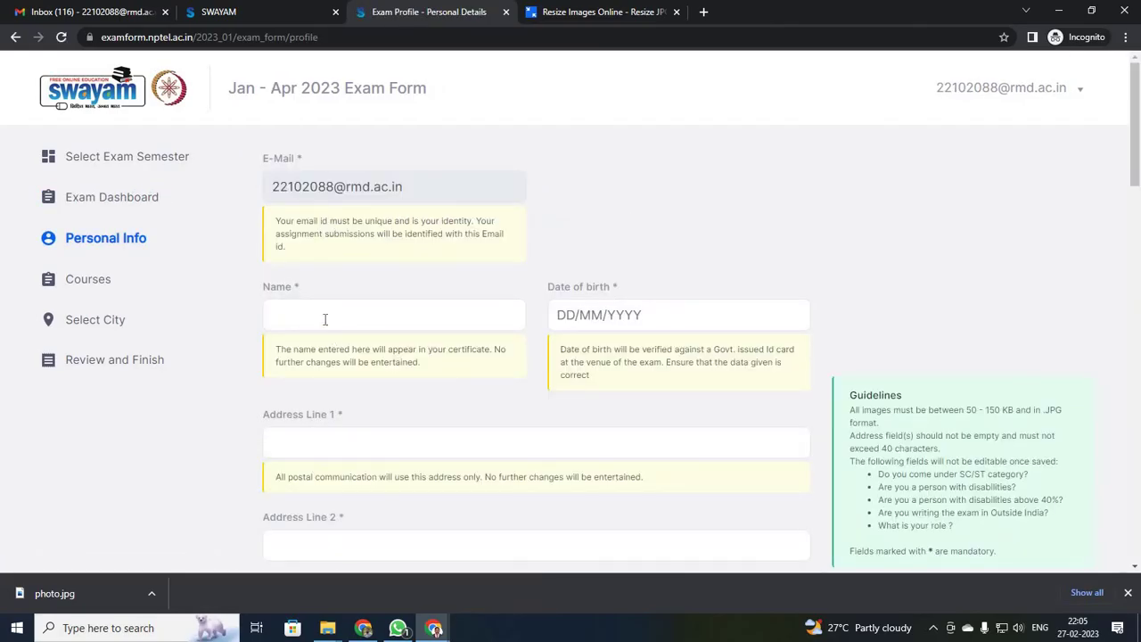
click(325, 319)
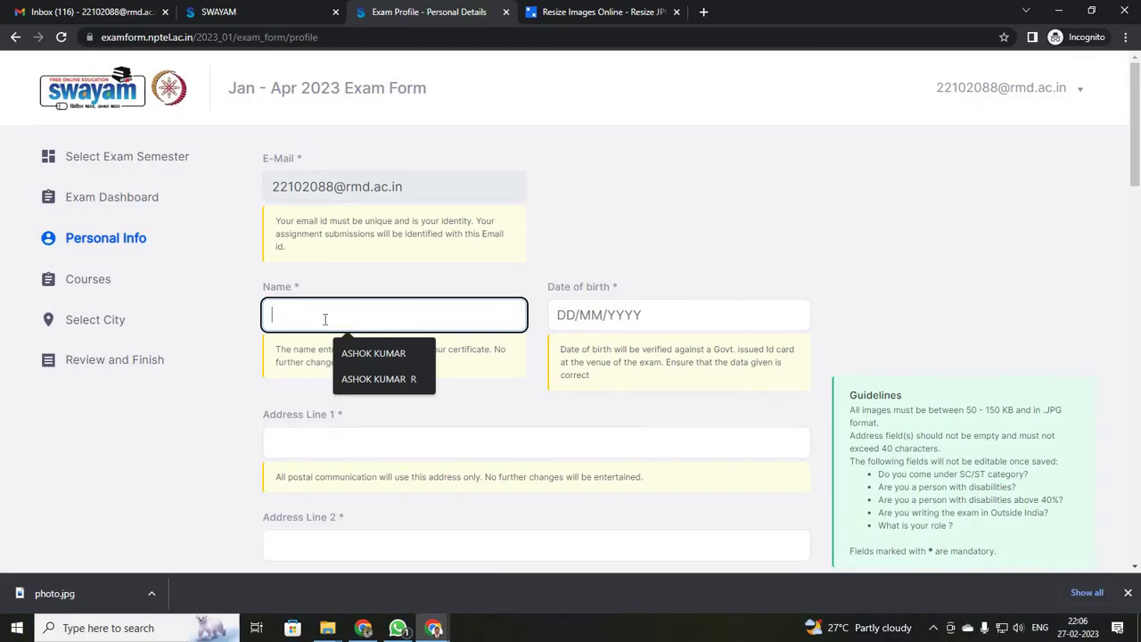
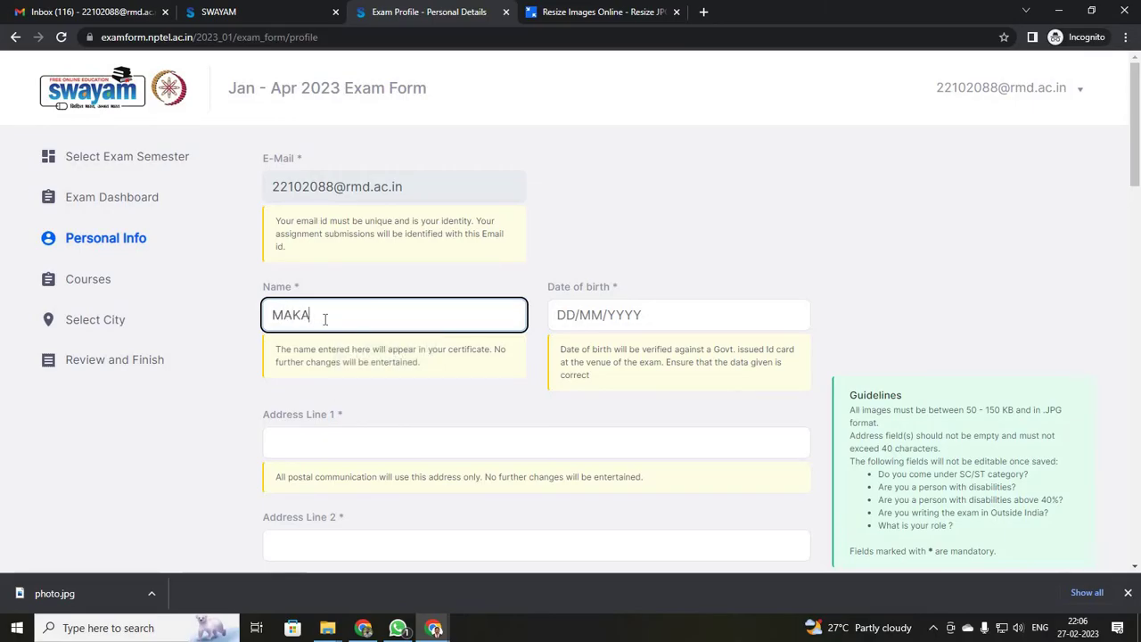
- Move to the date of birth field and type 07 as the day
key(Tab)
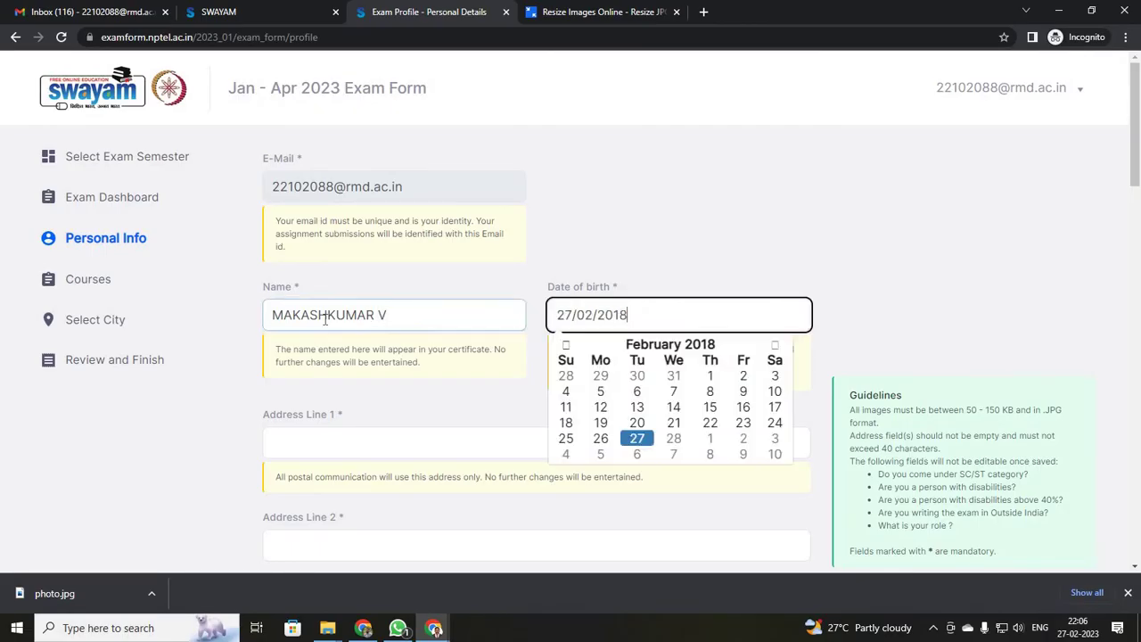
scroll(511, 335, down, 10)
scroll(511, 336, up, 15)
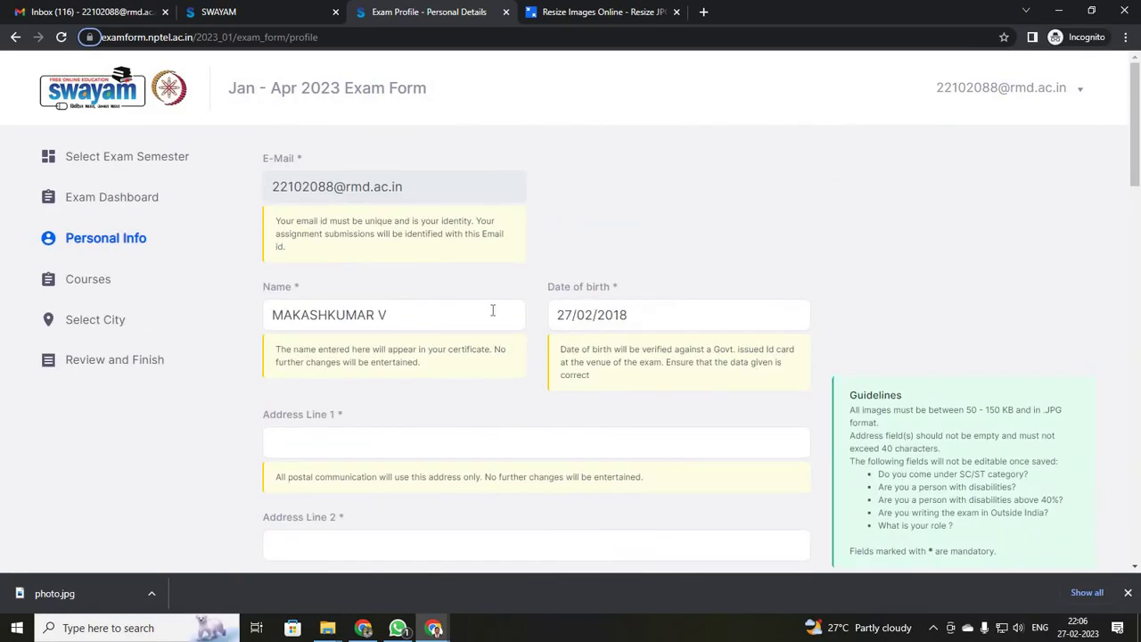
key(Tab)
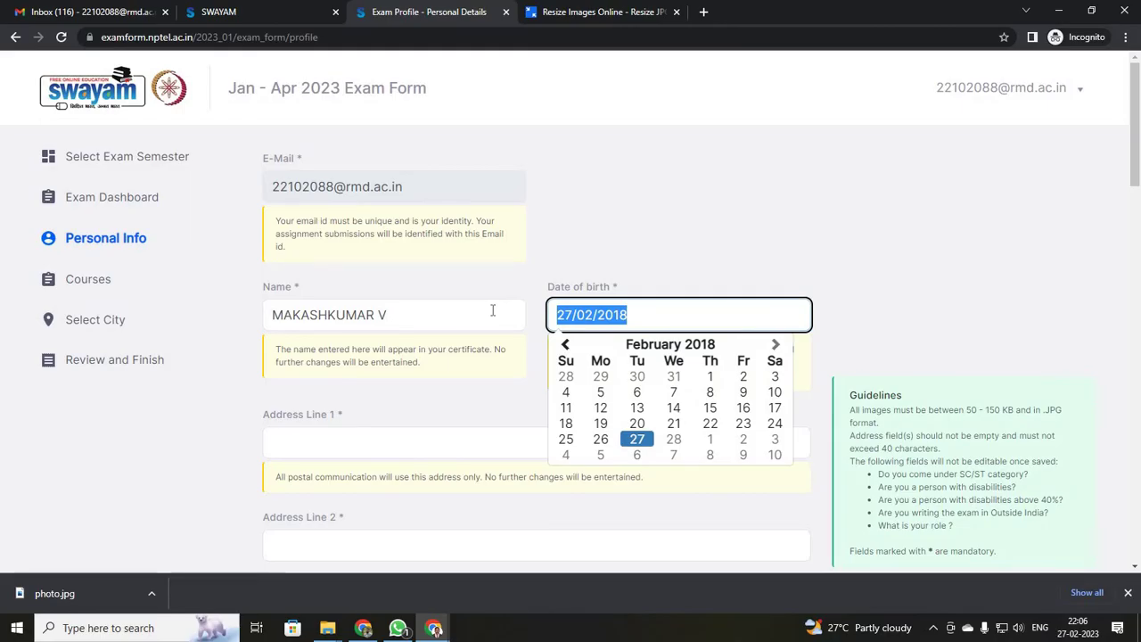
text(07)
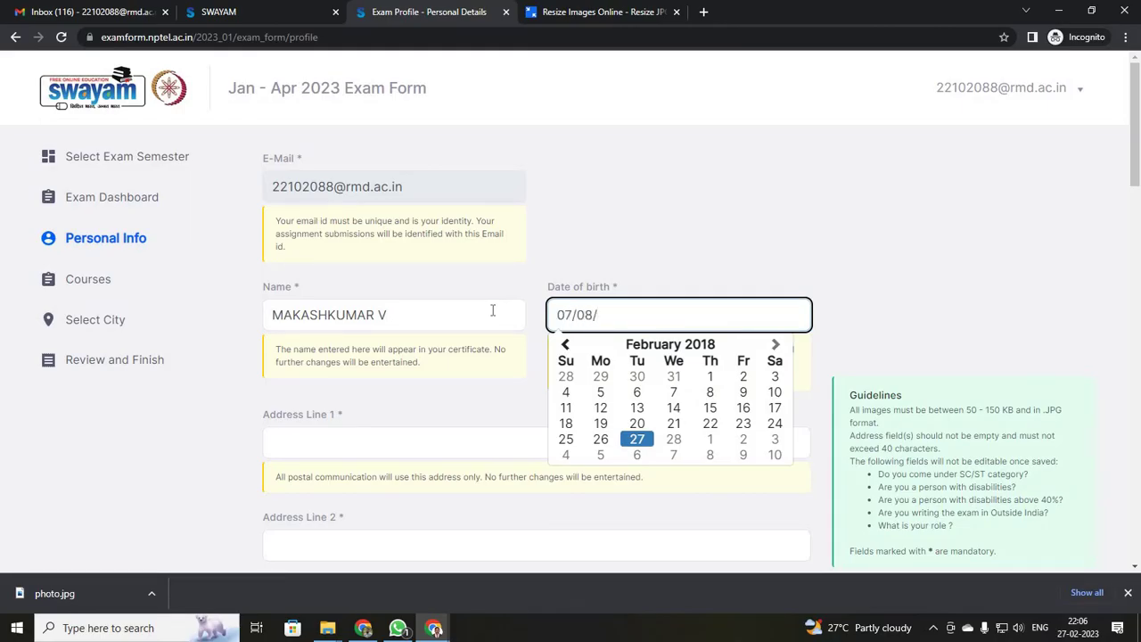
key(Tab)
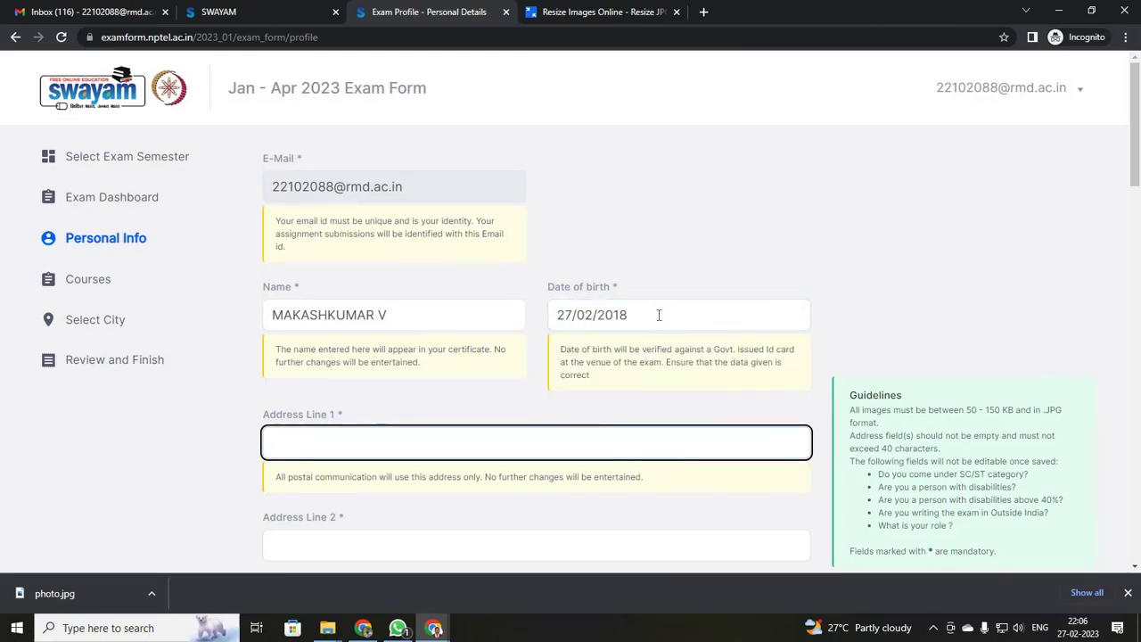
click(659, 315)
click(708, 347)
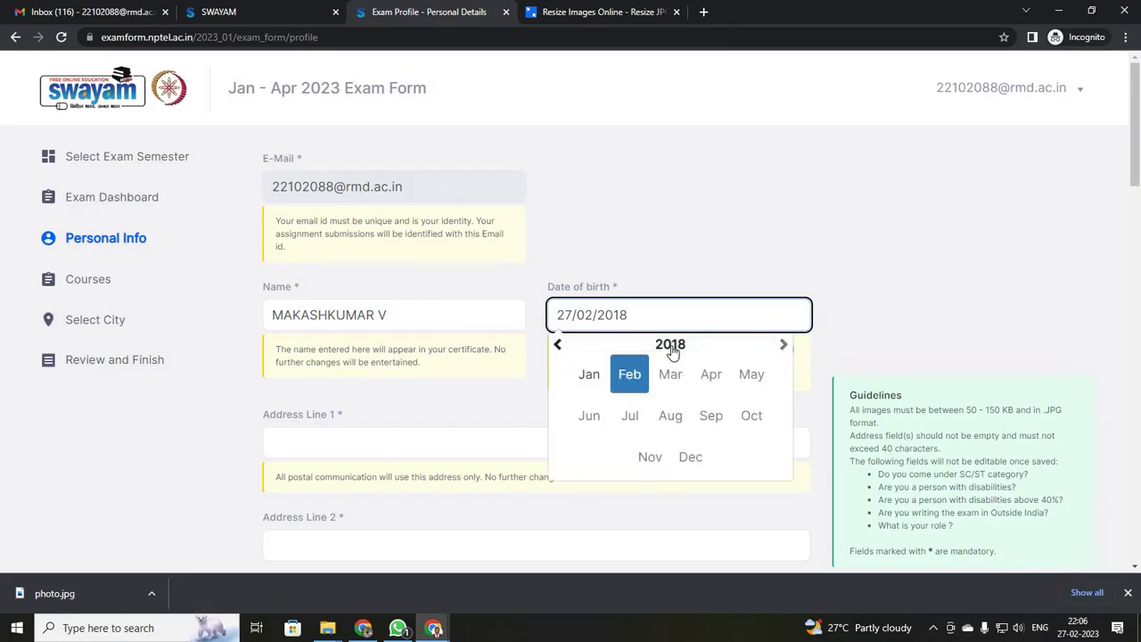
click(672, 346)
click(674, 348)
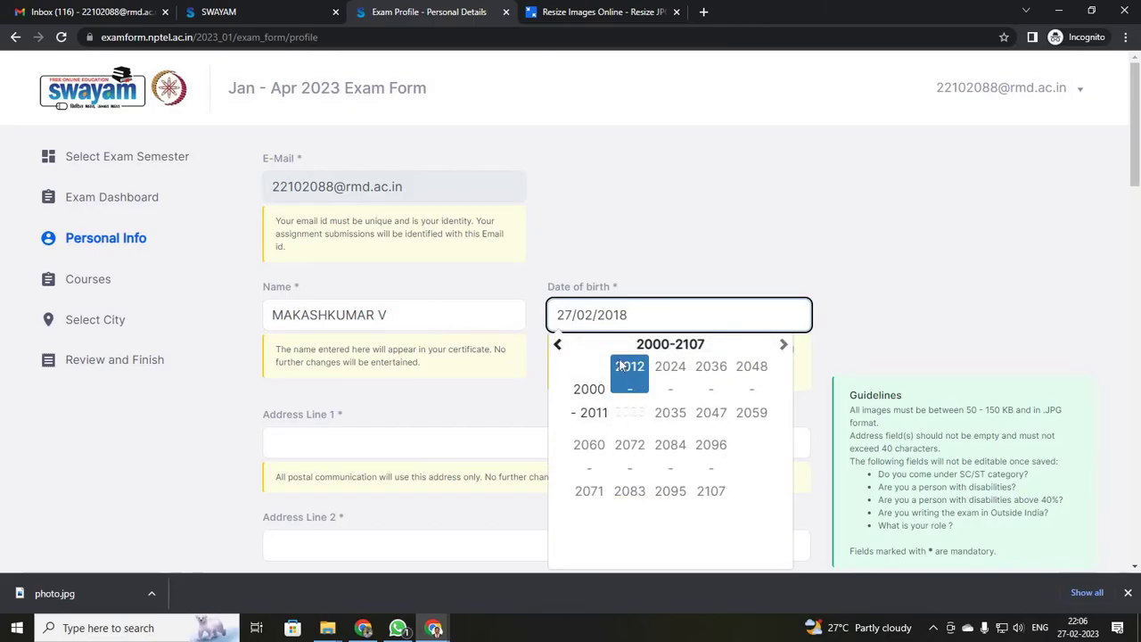
click(561, 345)
click(704, 467)
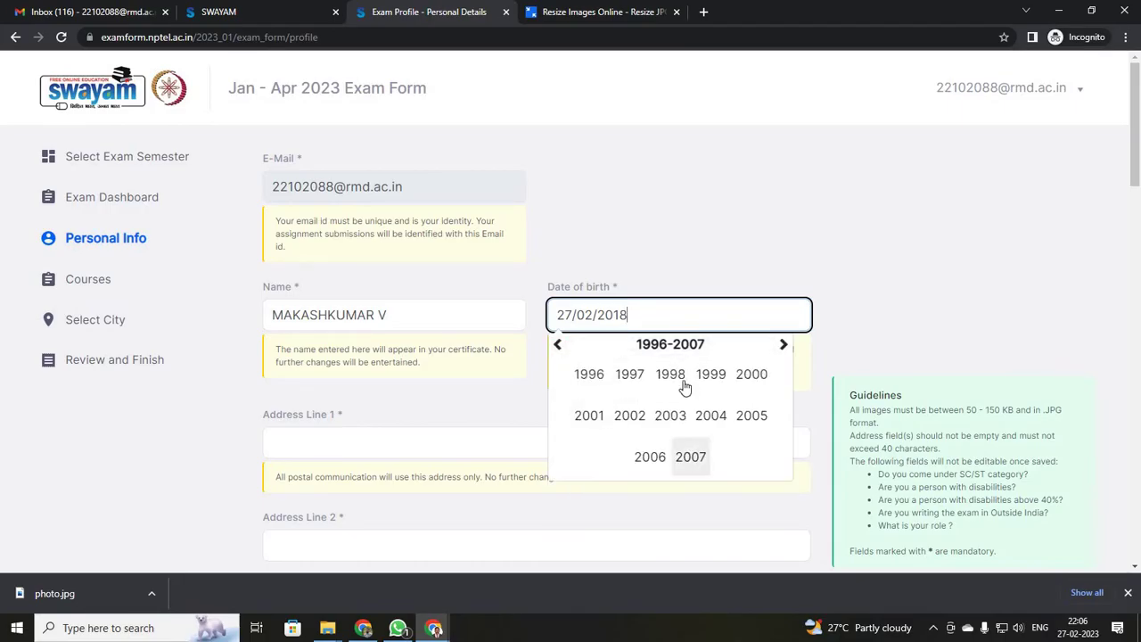
click(747, 419)
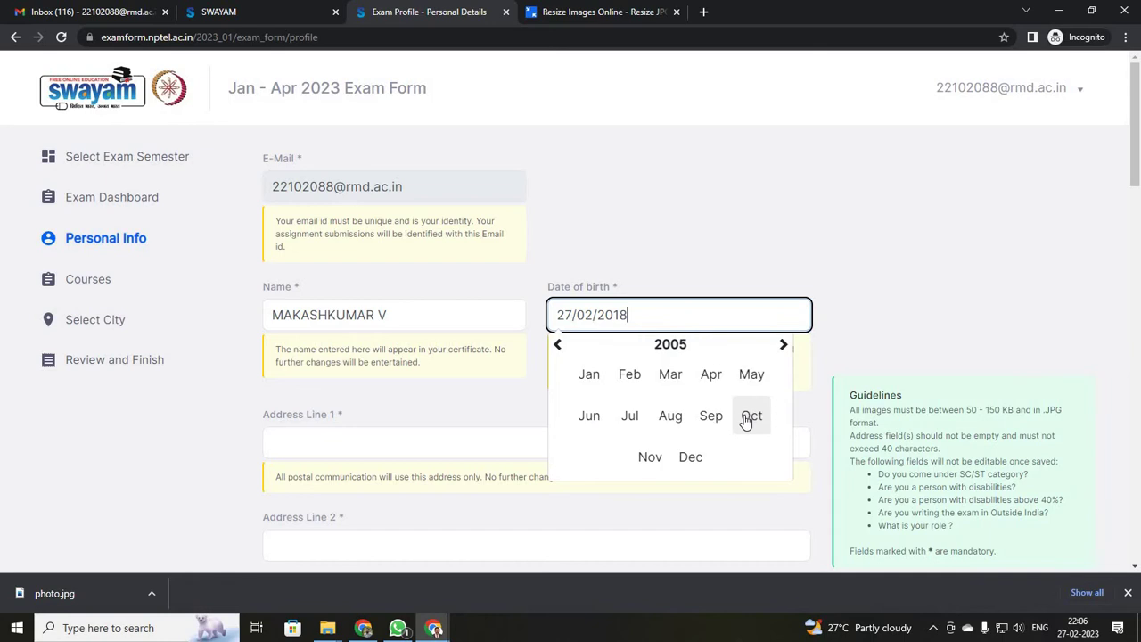
click(672, 417)
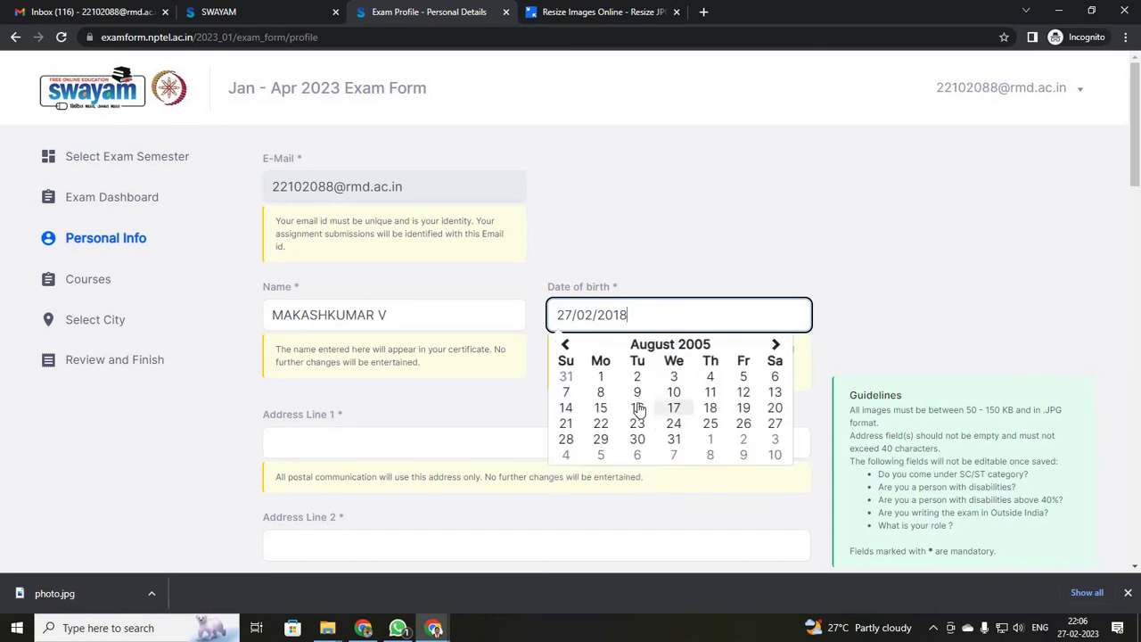
click(568, 397)
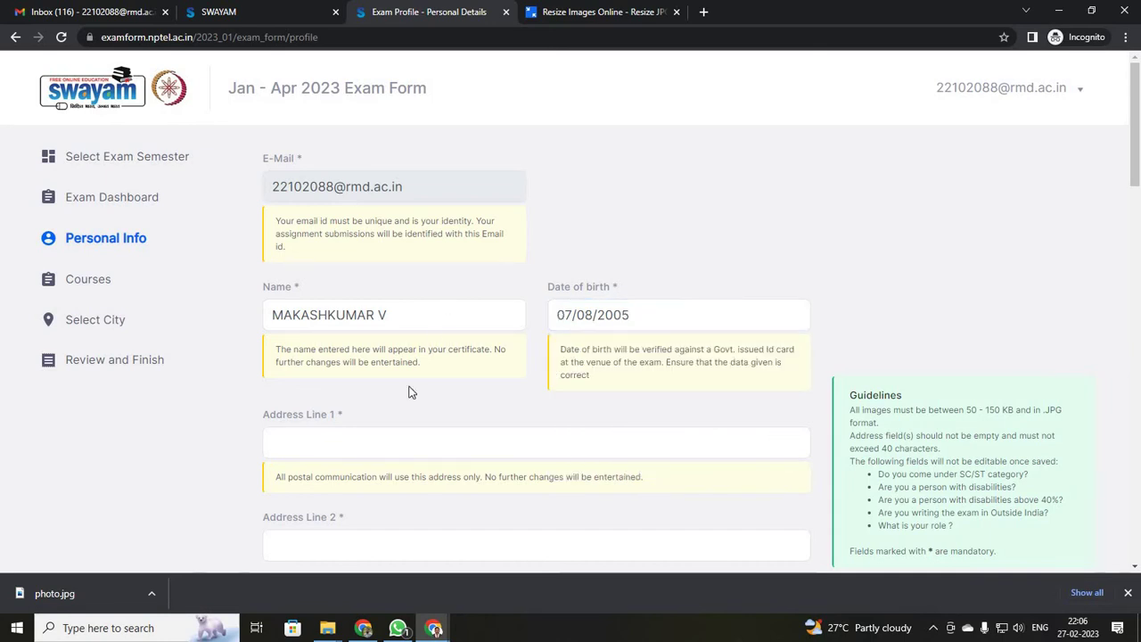
- Fill in both address lines, the city and the pincode
scroll(353, 289, down, 2)
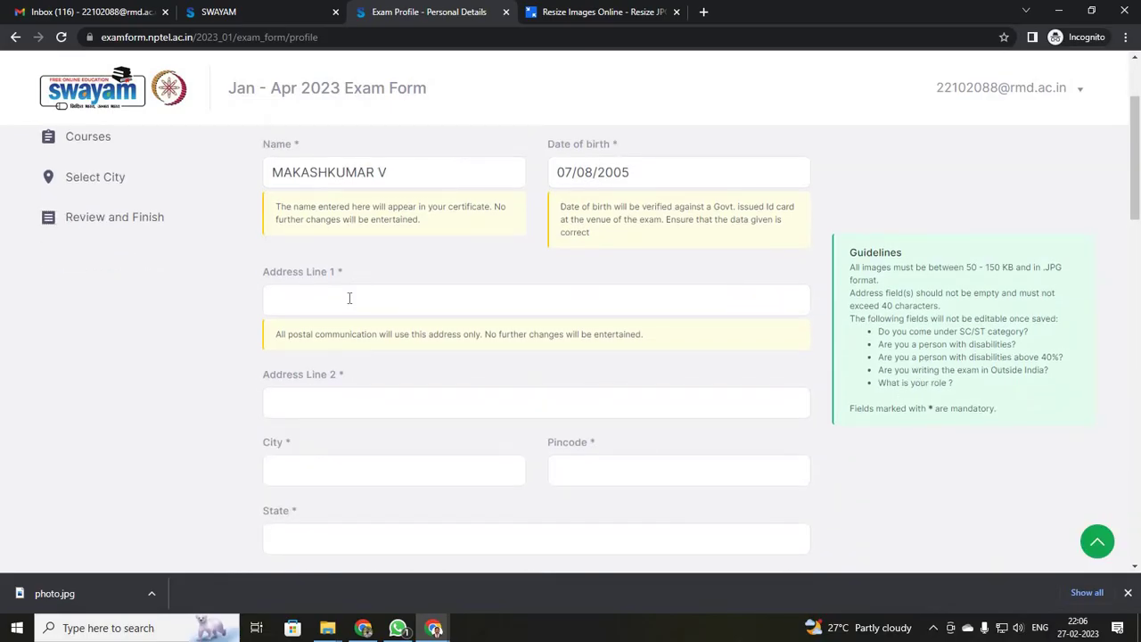
click(349, 297)
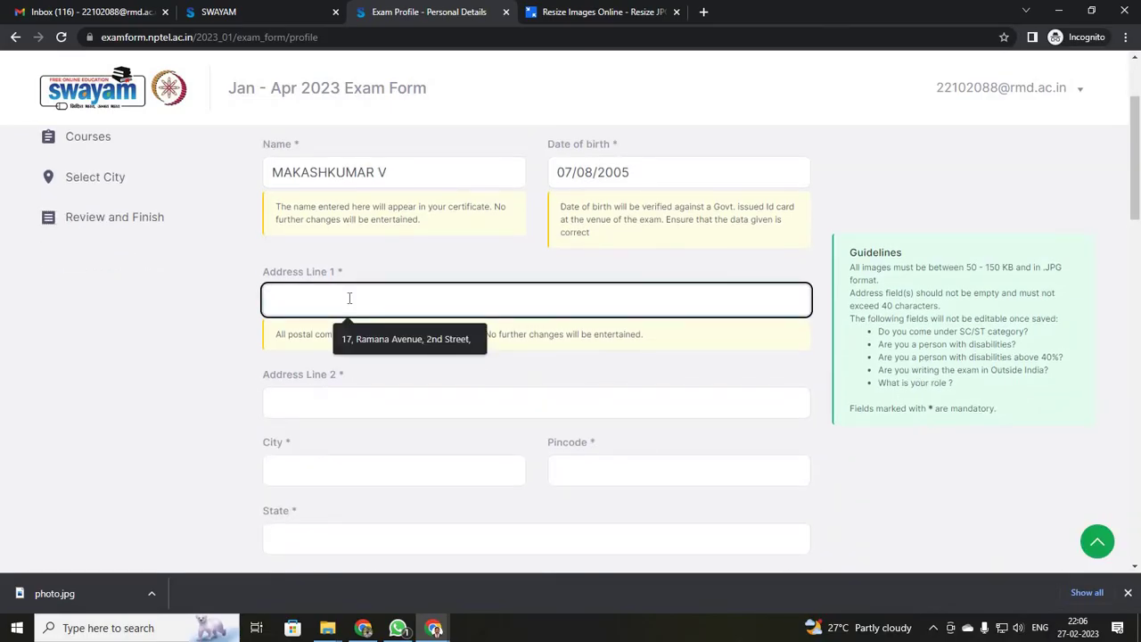
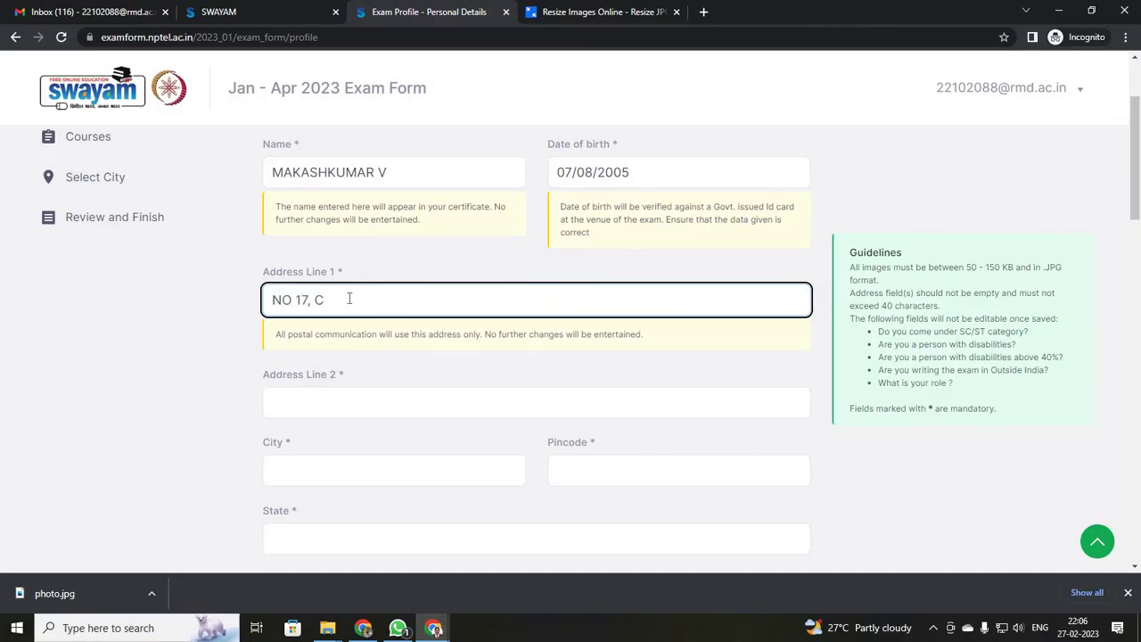
key(Tab)
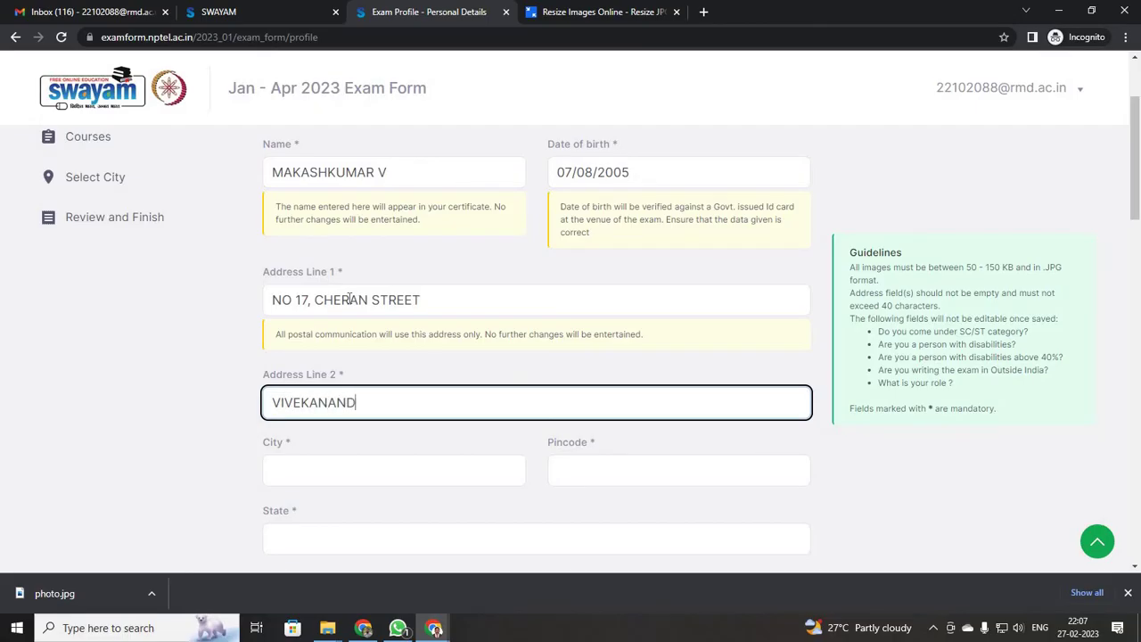
key(Tab)
text(C)
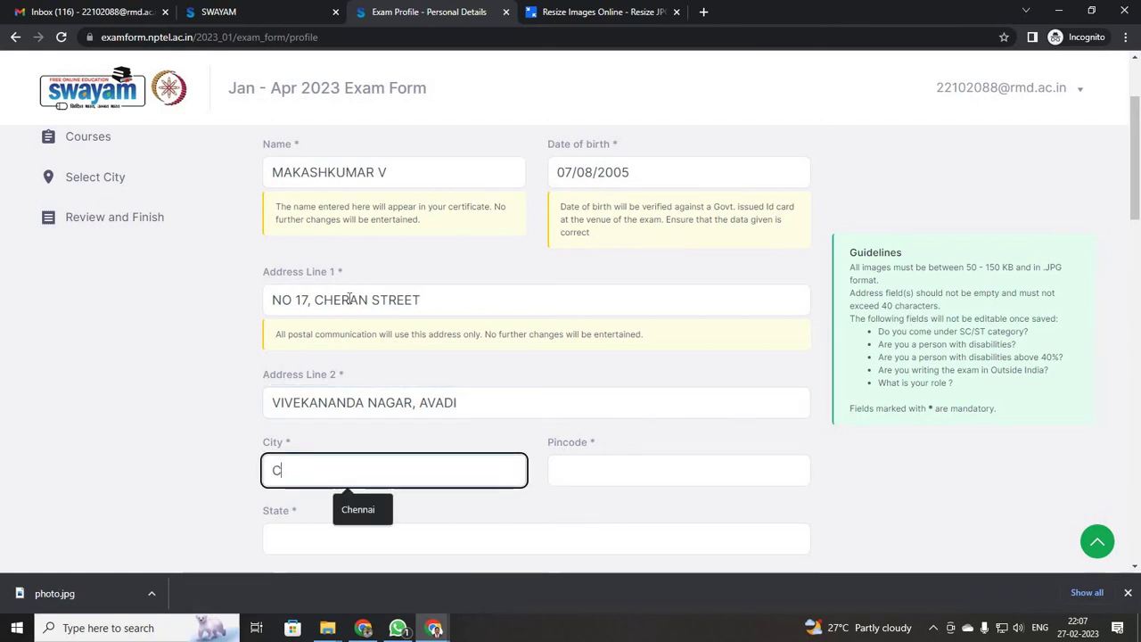
text(HENNAI)
key(Tab)
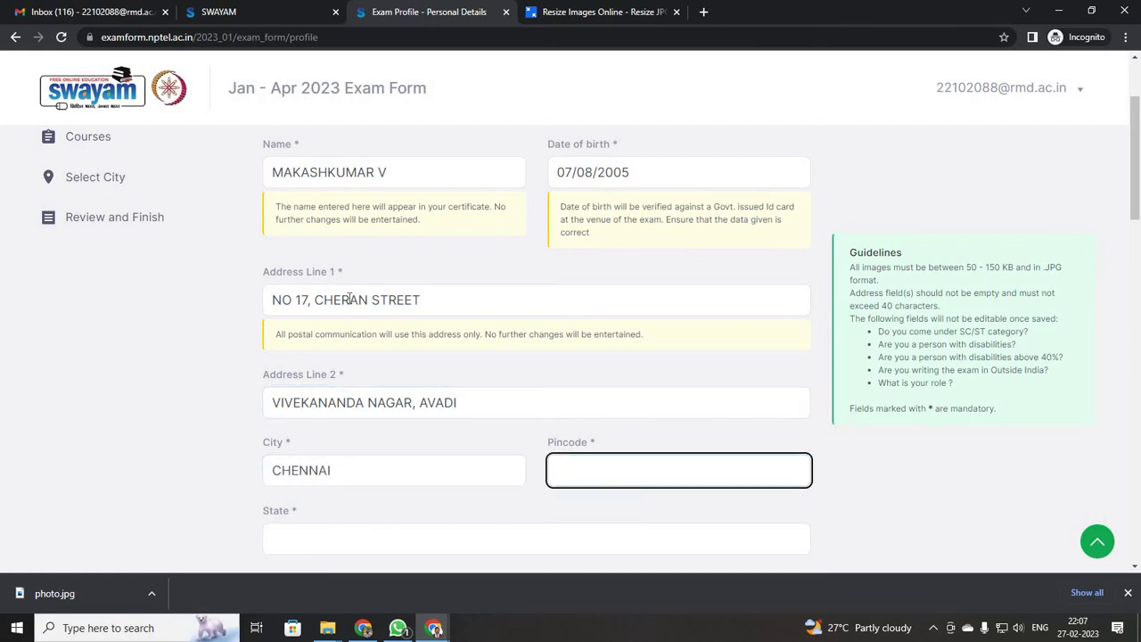
text(600)
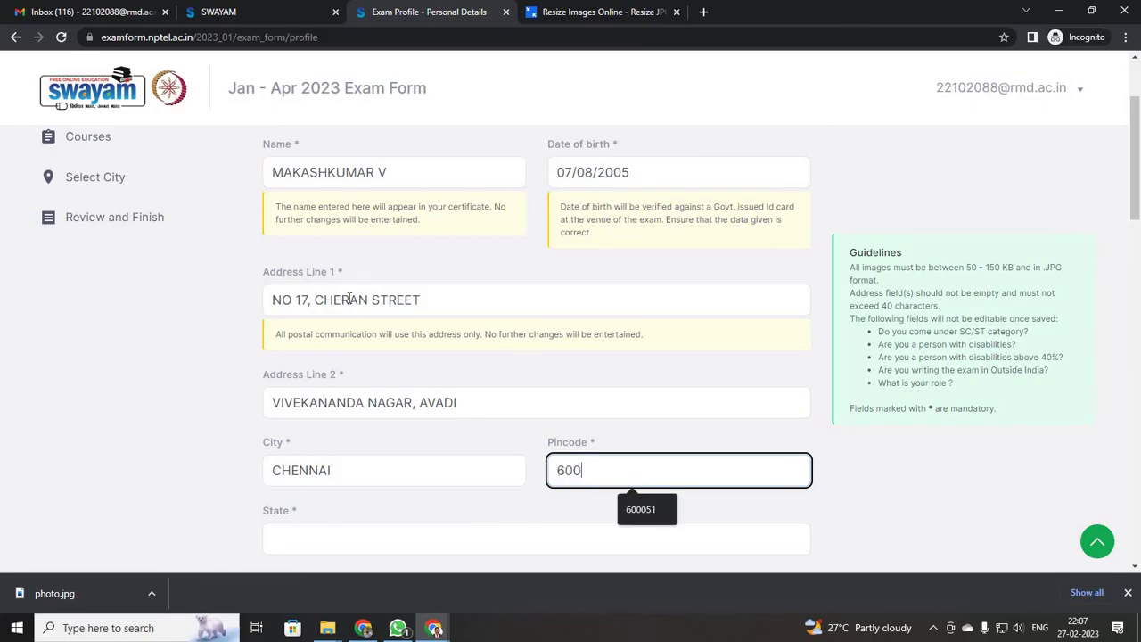
text(054)
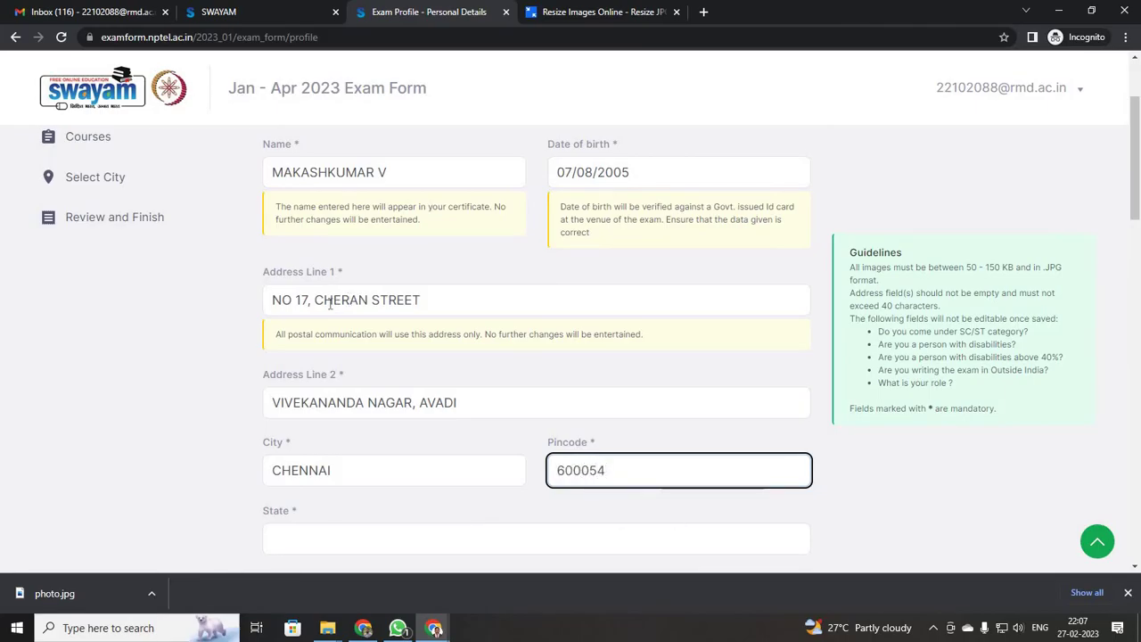
key(Tab)
- Set the state to TAMIL NADU and the country to INDIA
scroll(335, 310, down, 2)
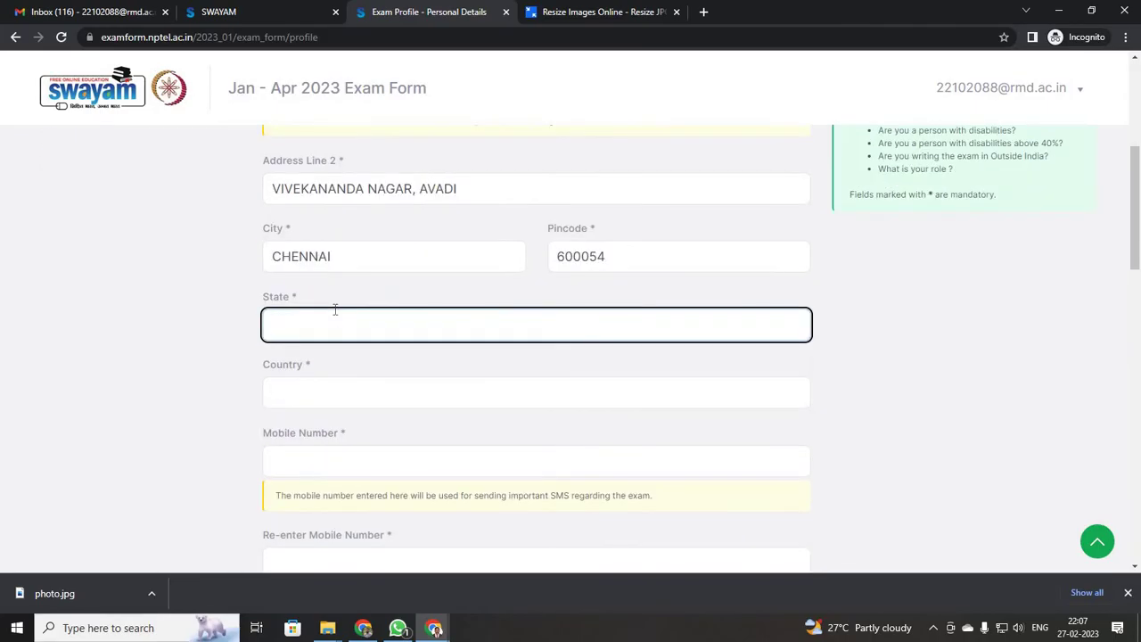
text(TAMIL)
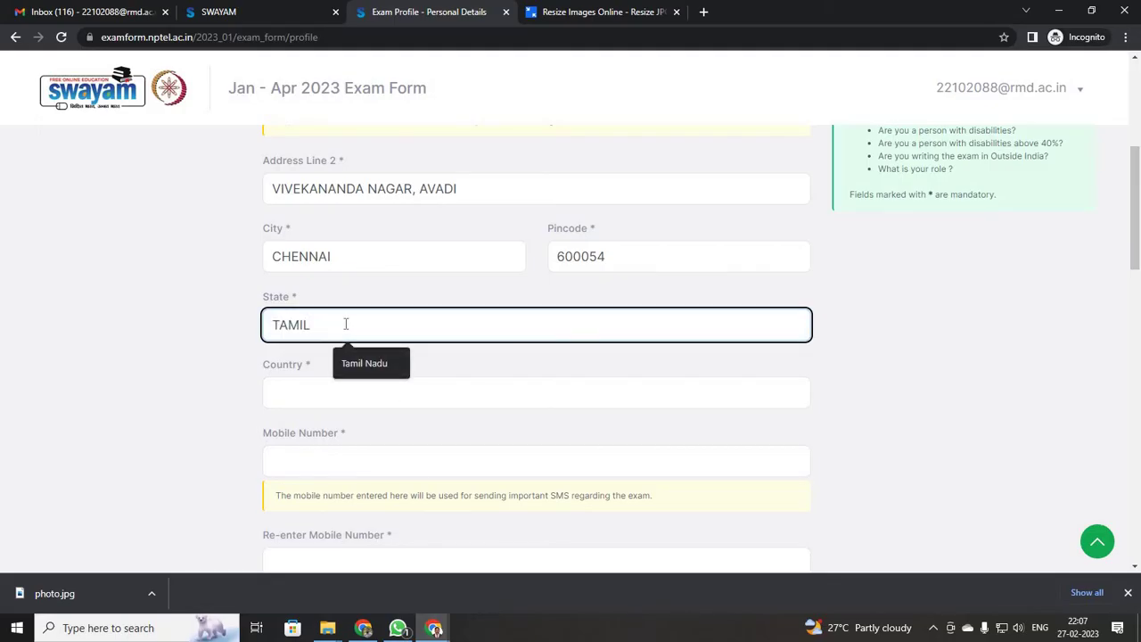
text( NADU)
key(Tab)
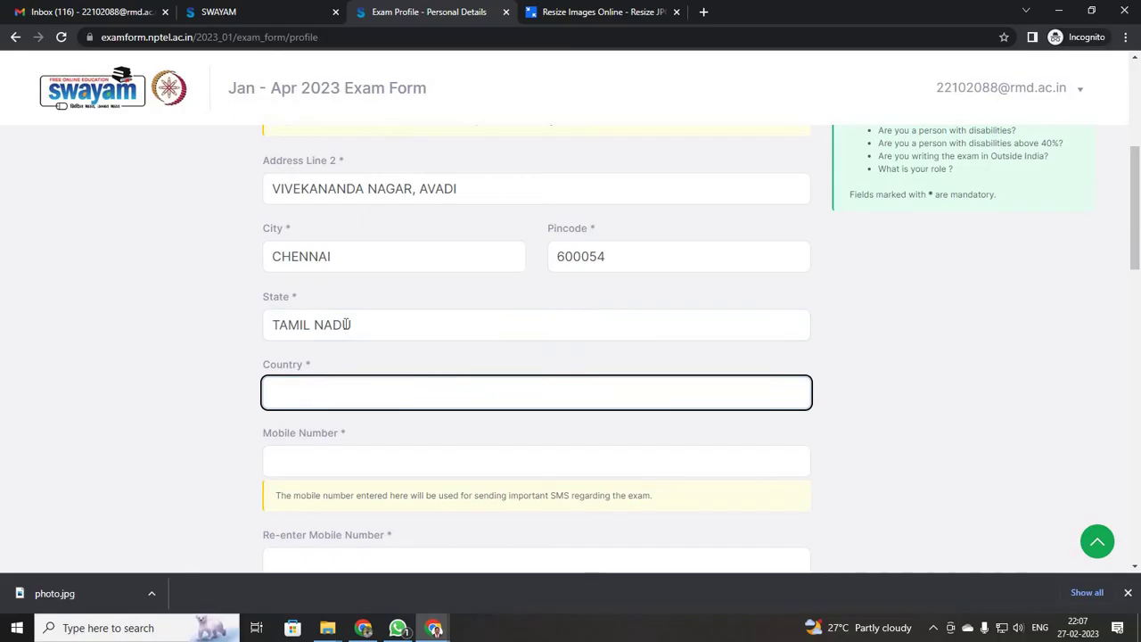
text(INDIA)
- Enter the mobile number, its re-entry and an alternate number, and select gender Male
click(304, 465)
scroll(304, 468, down, 2)
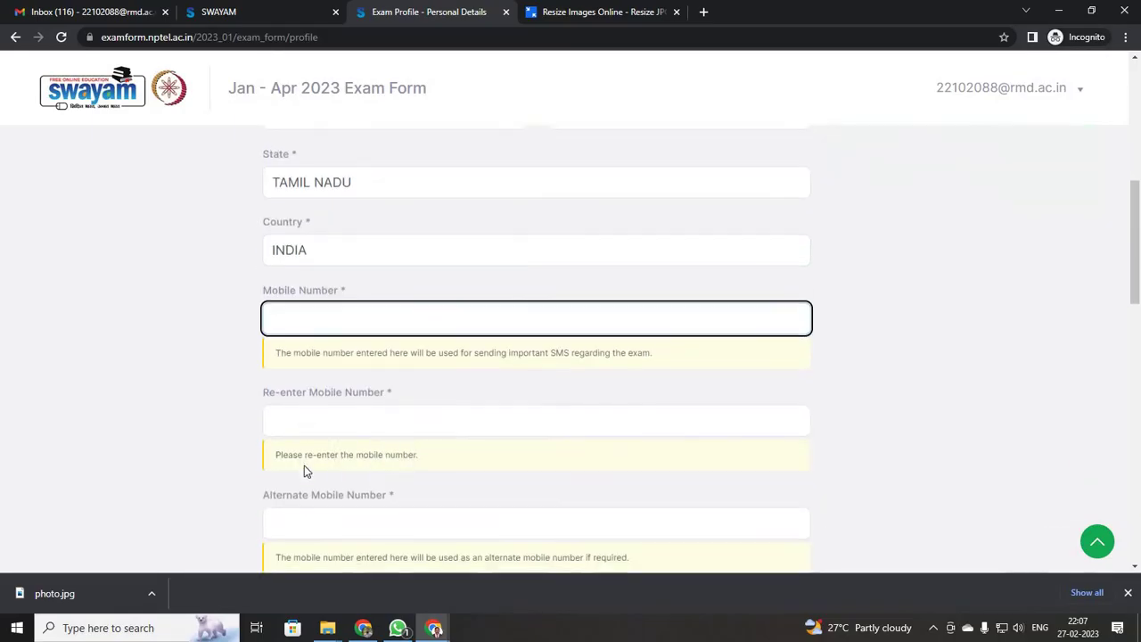
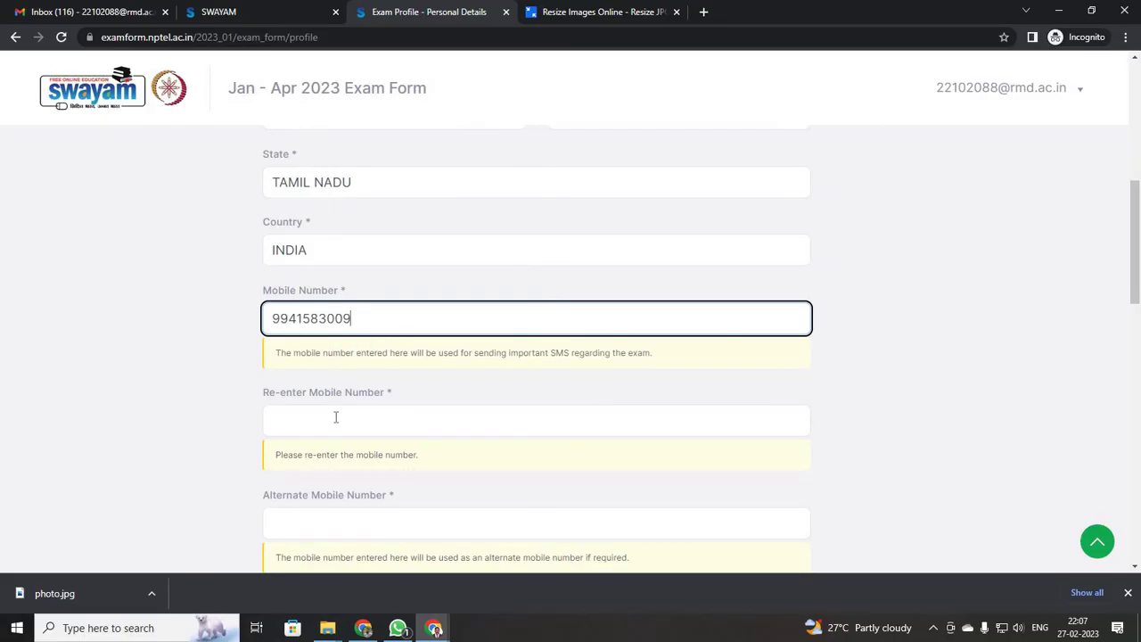
click(301, 415)
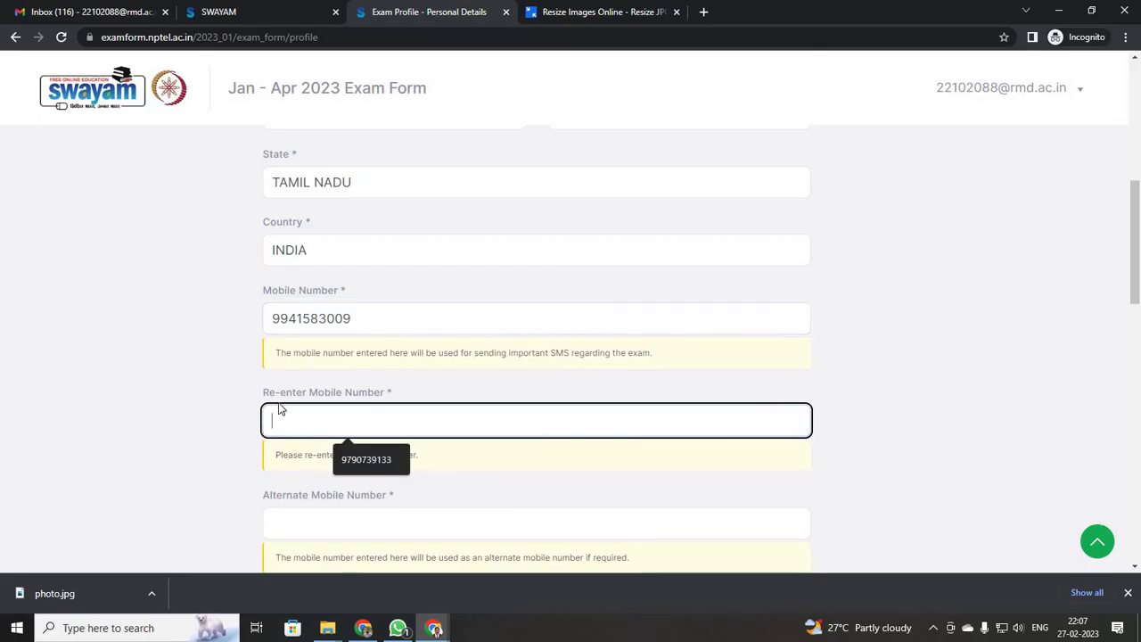
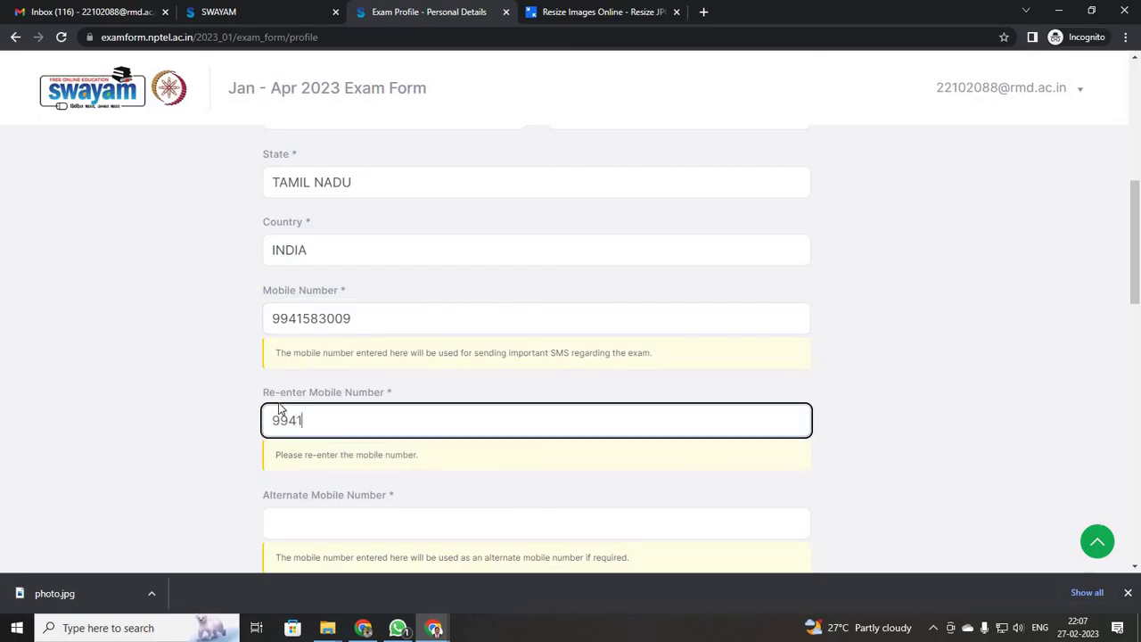
scroll(279, 408, down, 2)
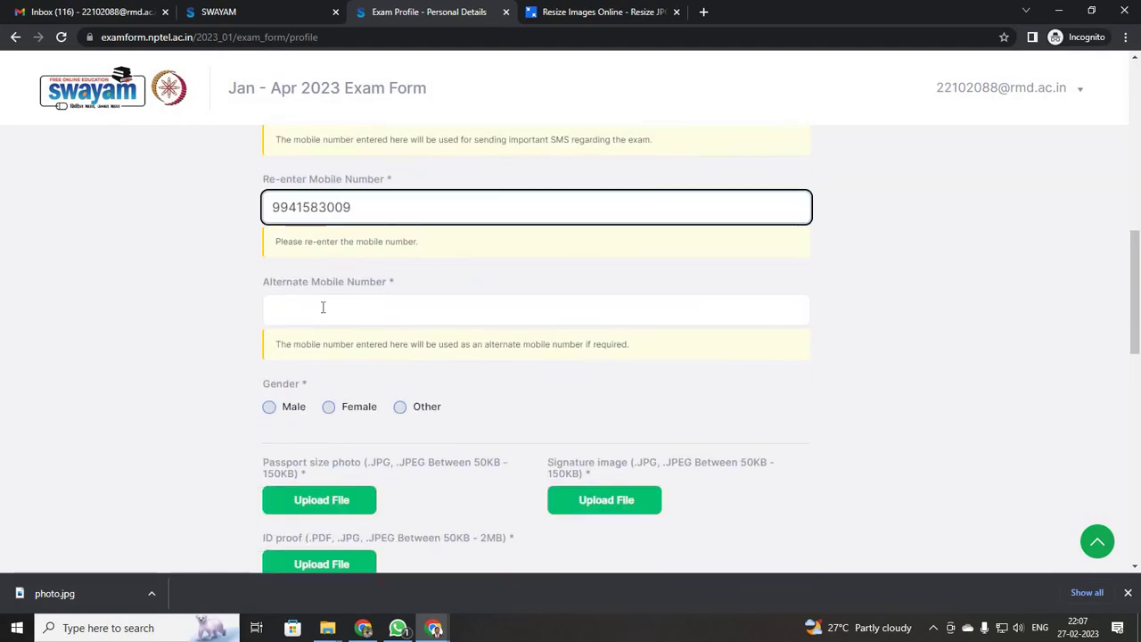
click(323, 306)
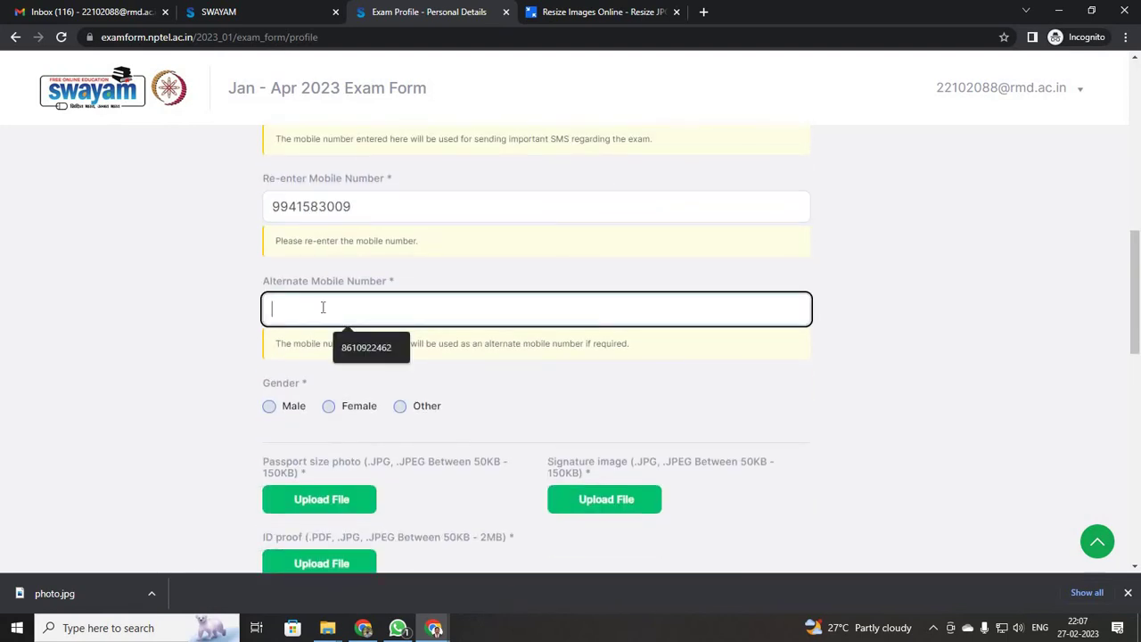
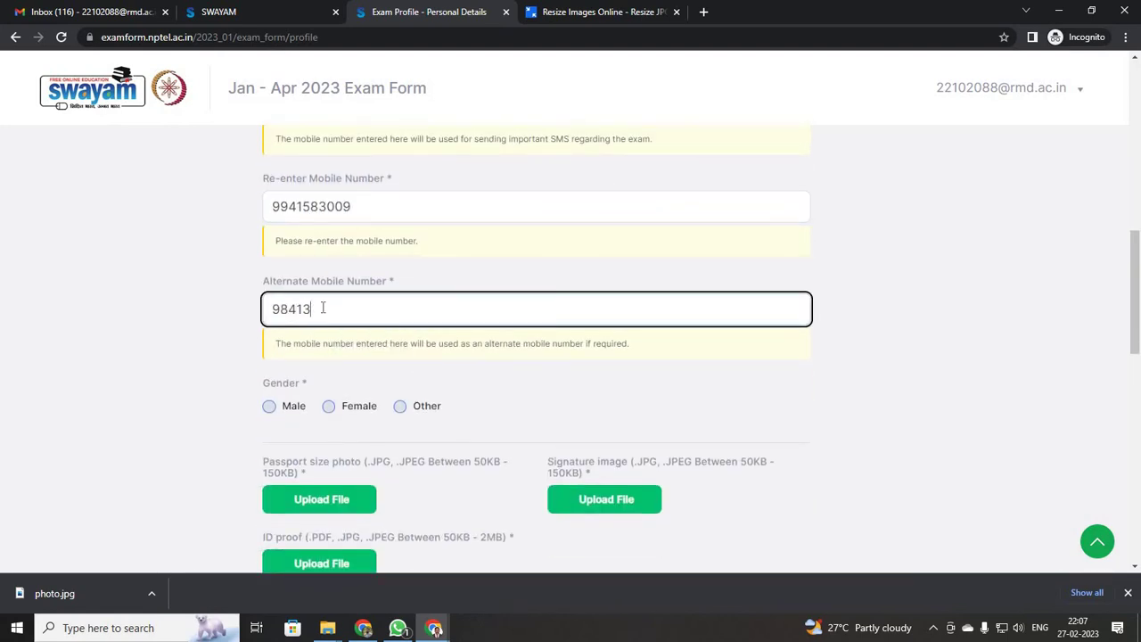
scroll(275, 271, down, 2)
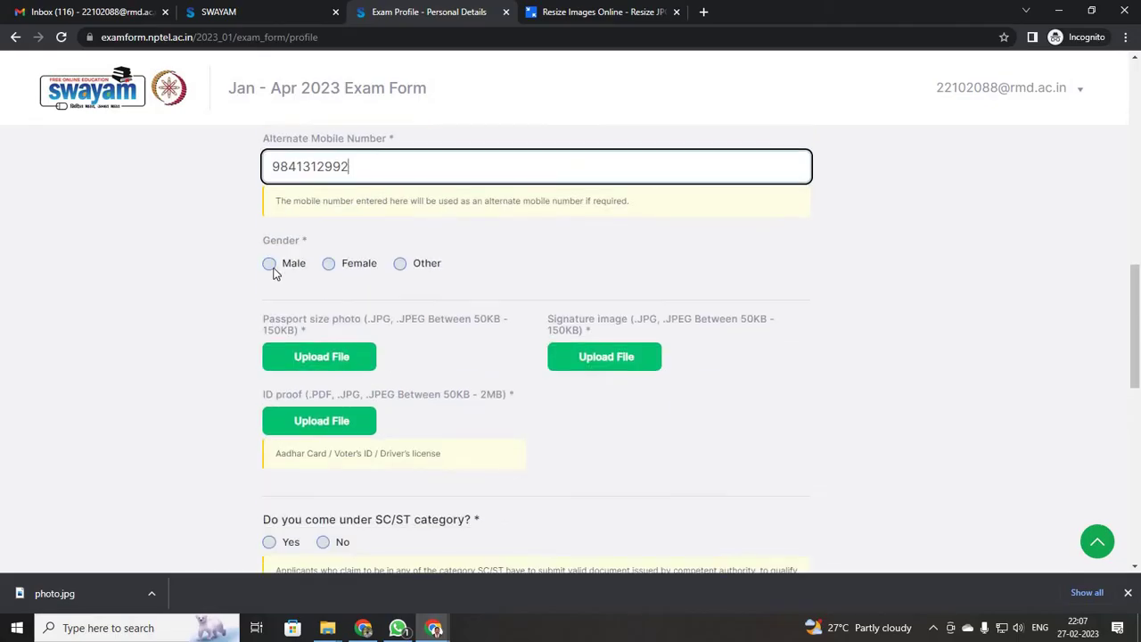
click(268, 263)
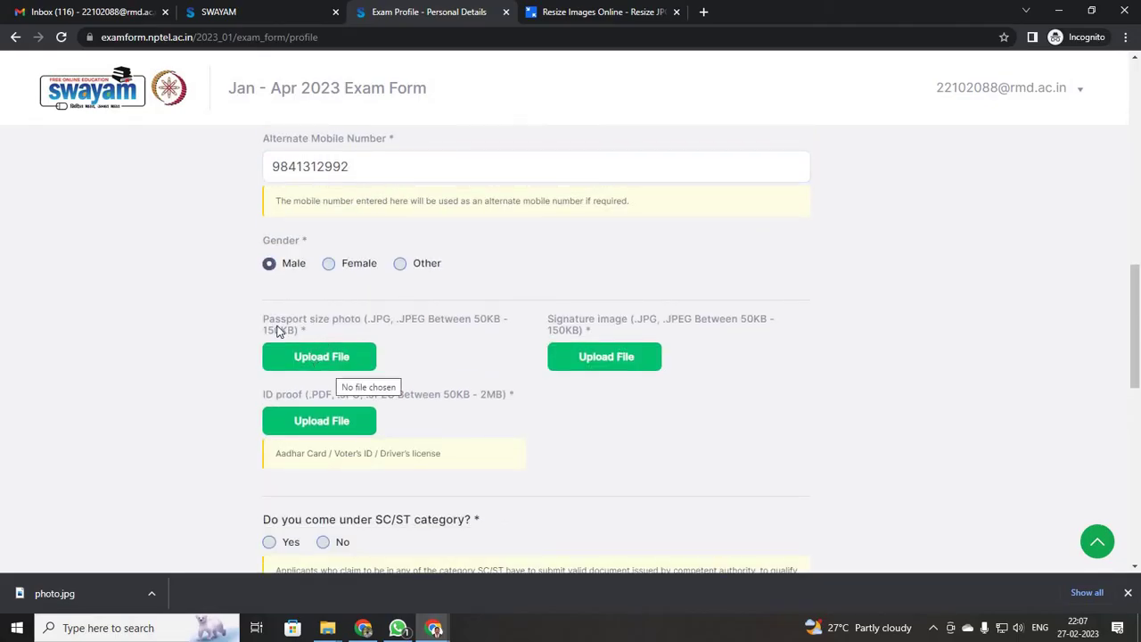
- Accept the image guidelines and upload photo.jpg as the passport size photo
click(338, 359)
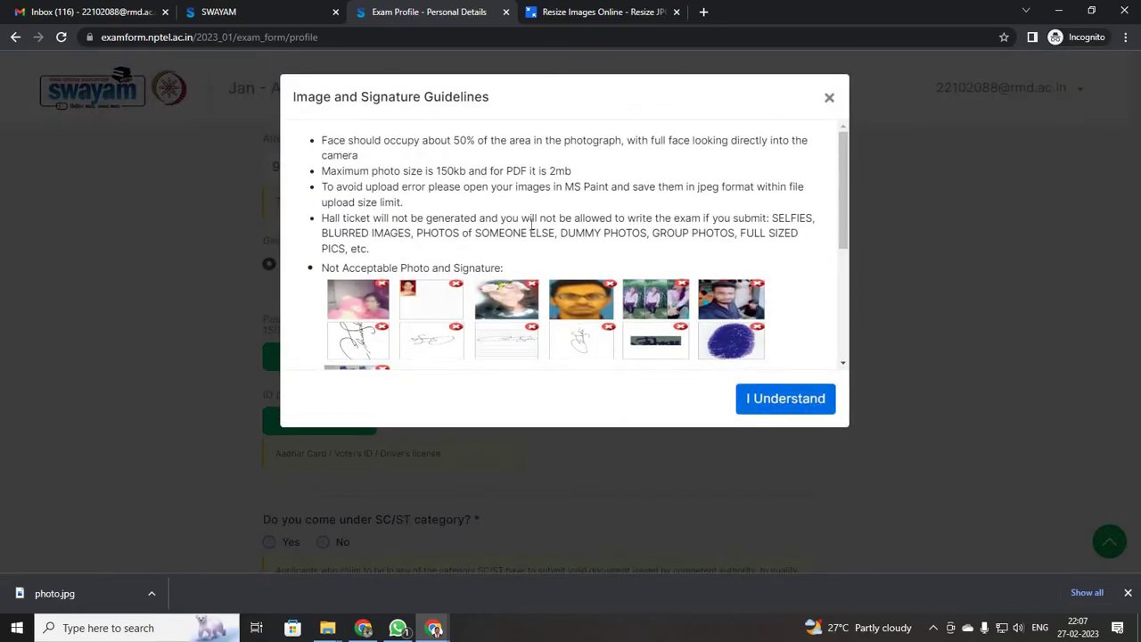
click(805, 400)
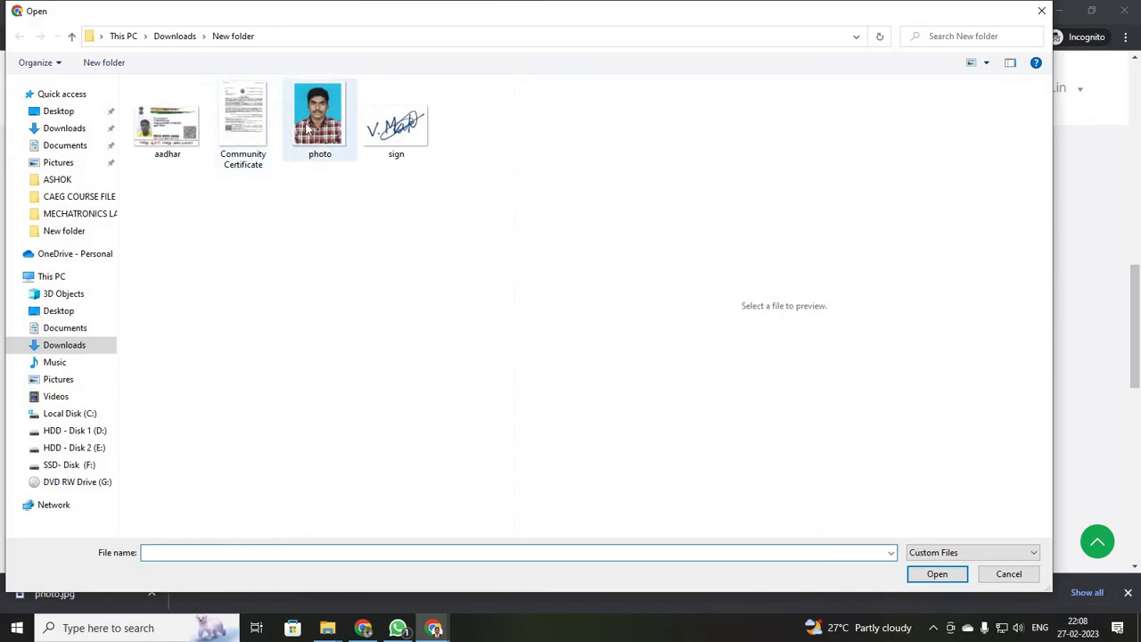
click(307, 129)
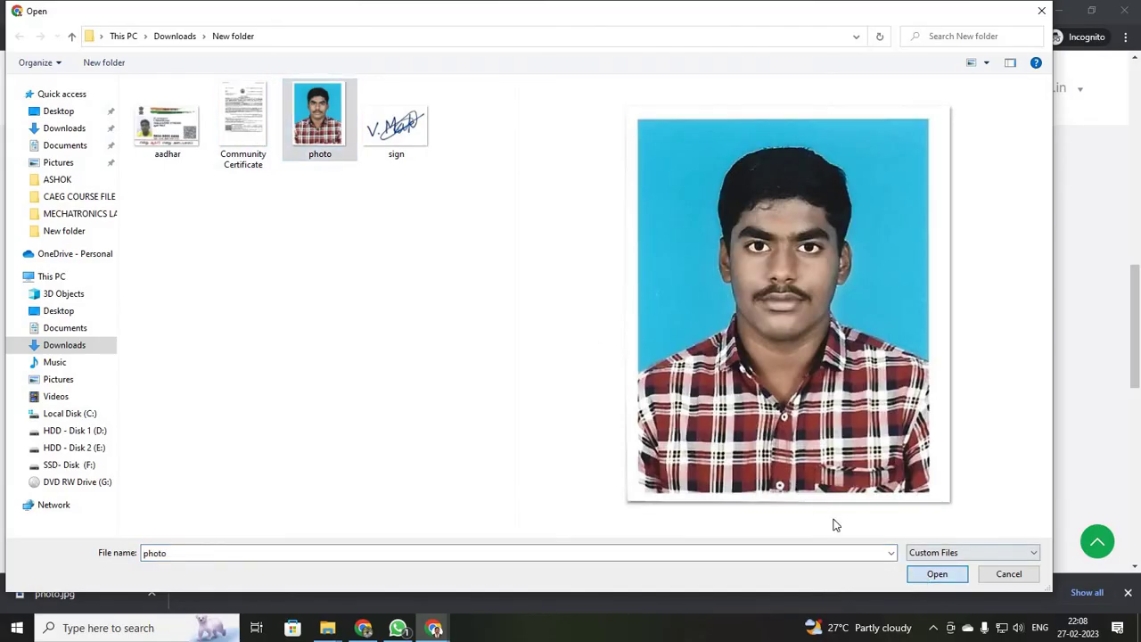
key(Return)
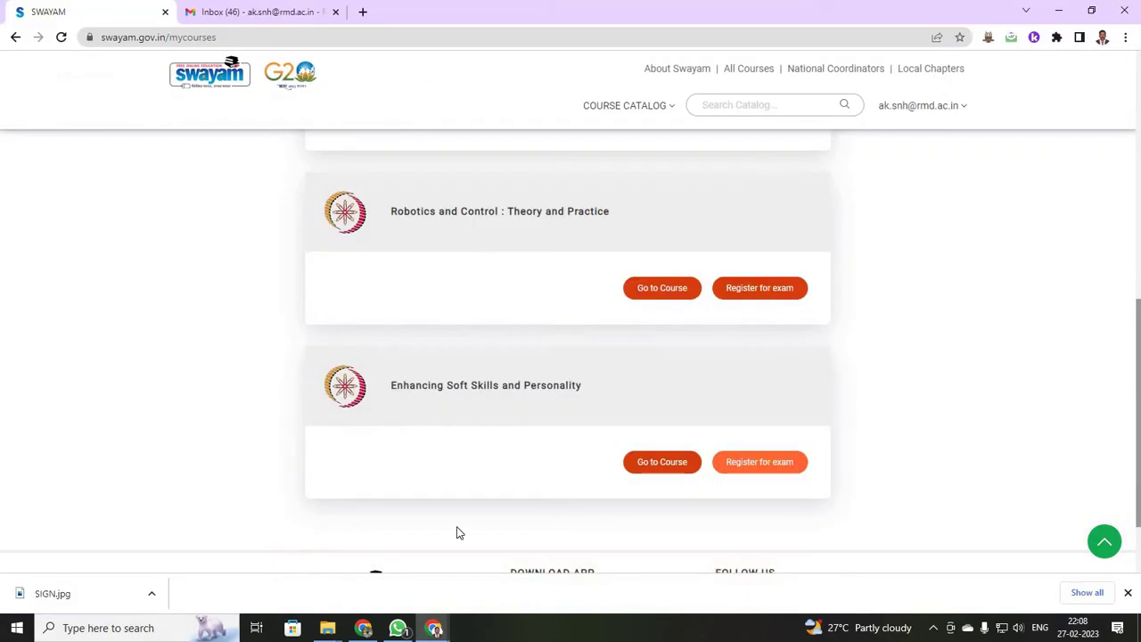
key(alt+Tab)
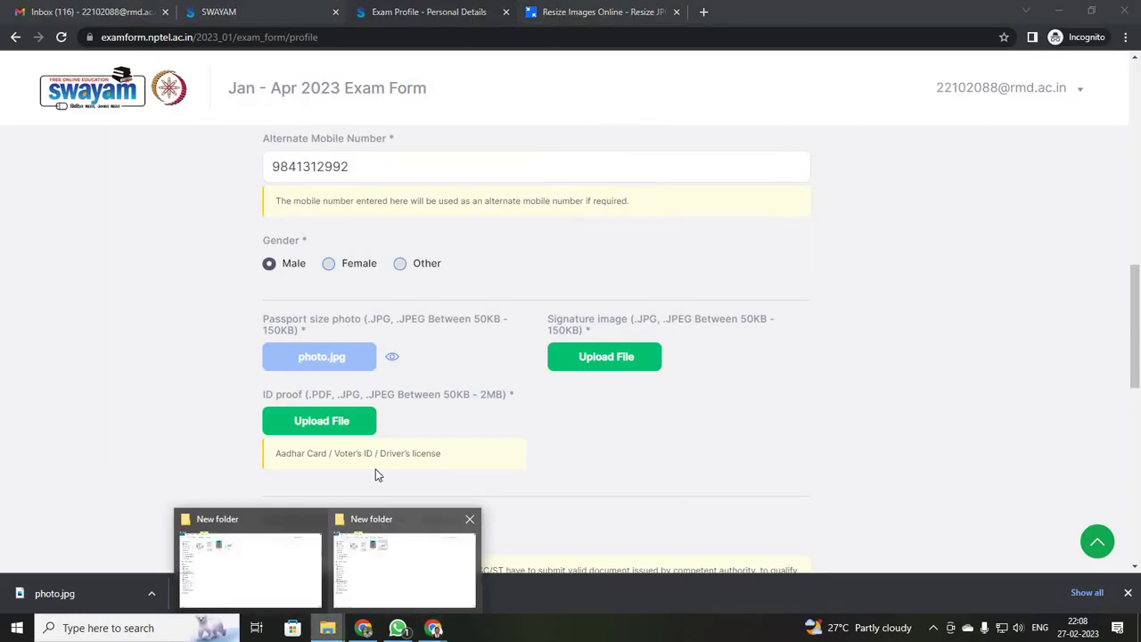
click(404, 561)
- Confirm in sign.jpg's Properties that the file is 34.9 KB
right_click(400, 134)
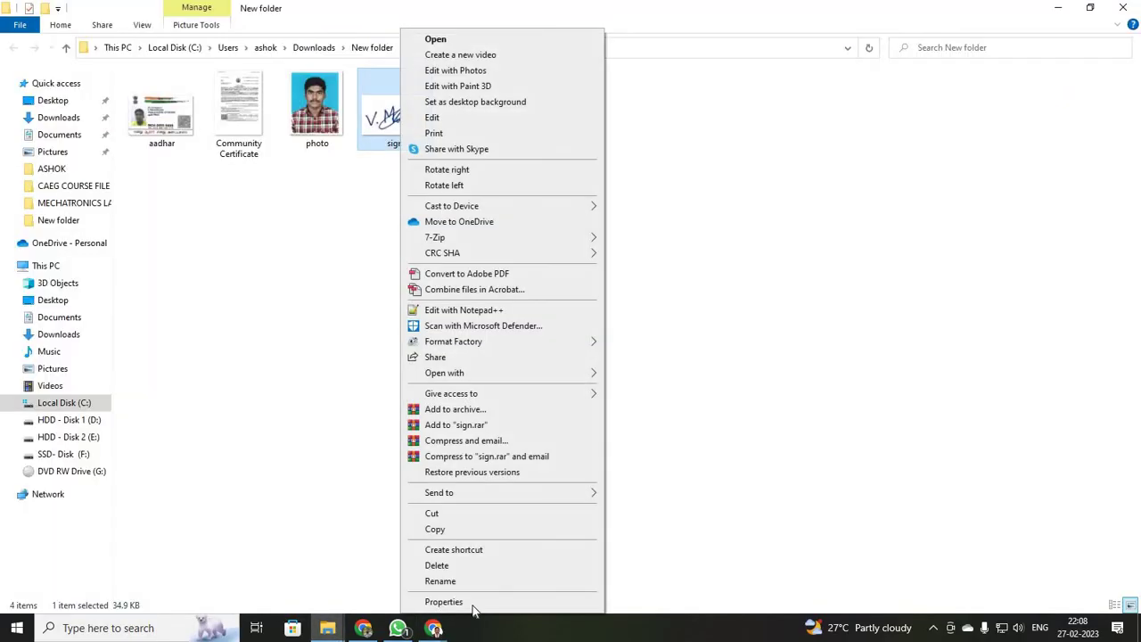
click(473, 604)
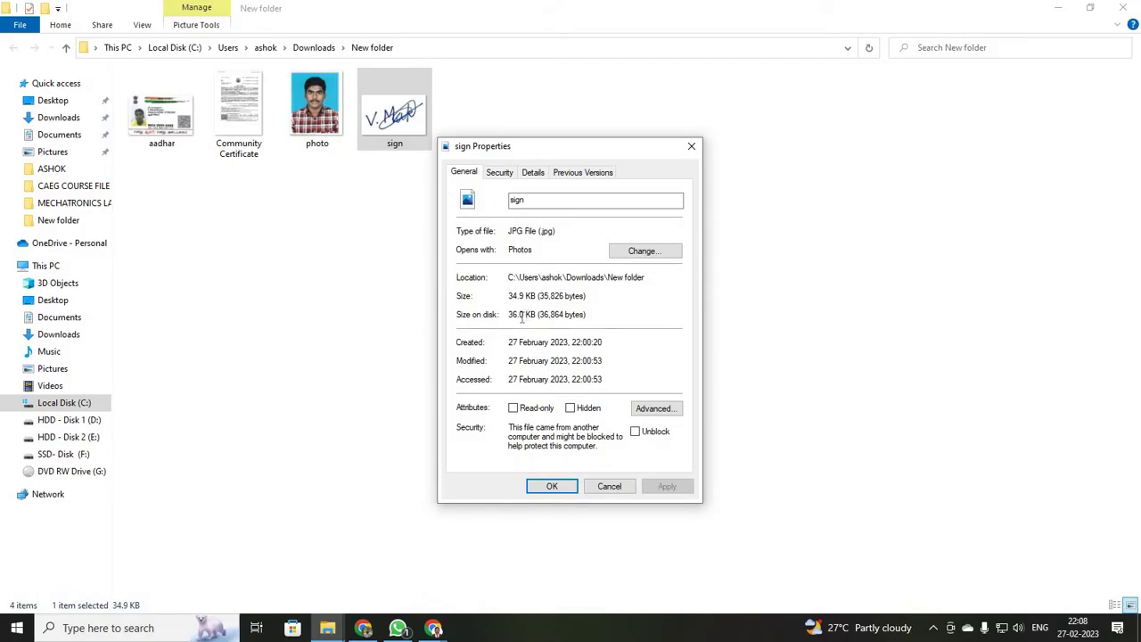
click(553, 486)
- Back in Chrome, load sign.jpg into ReduceImages
mouse_move(434, 627)
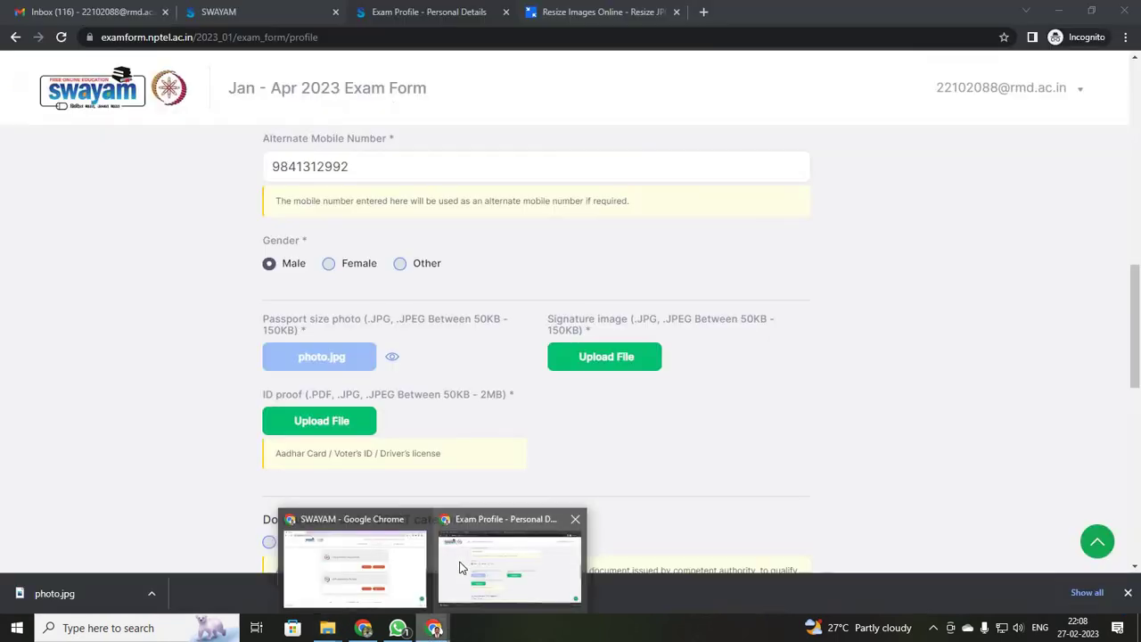
click(459, 567)
click(560, 11)
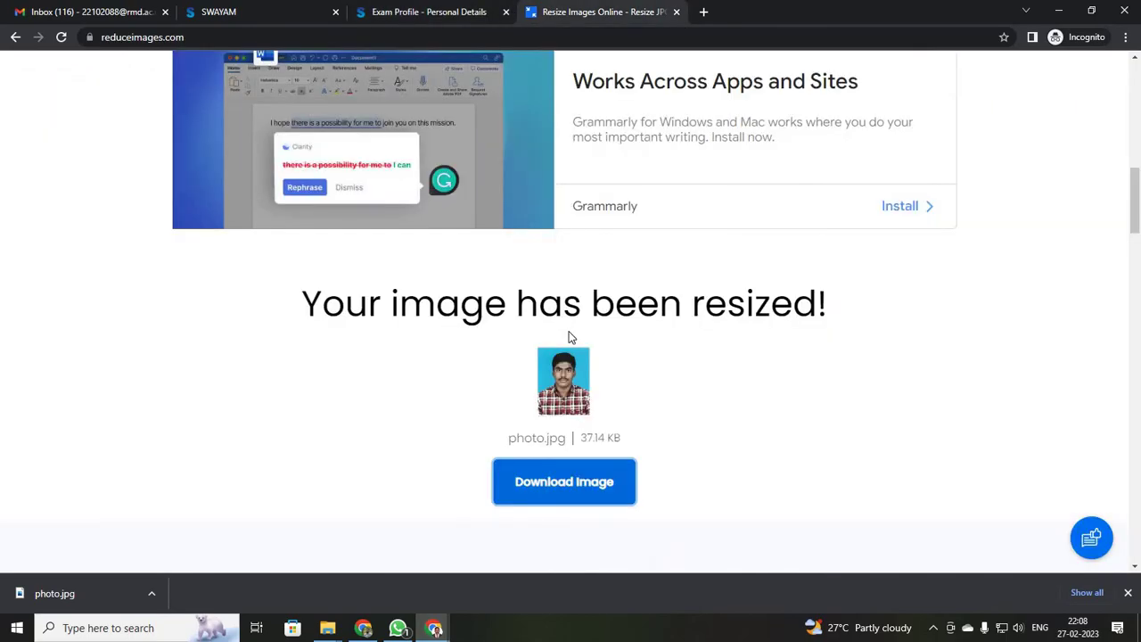
scroll(568, 334, up, 10)
scroll(582, 408, down, 3)
scroll(588, 431, up, 5)
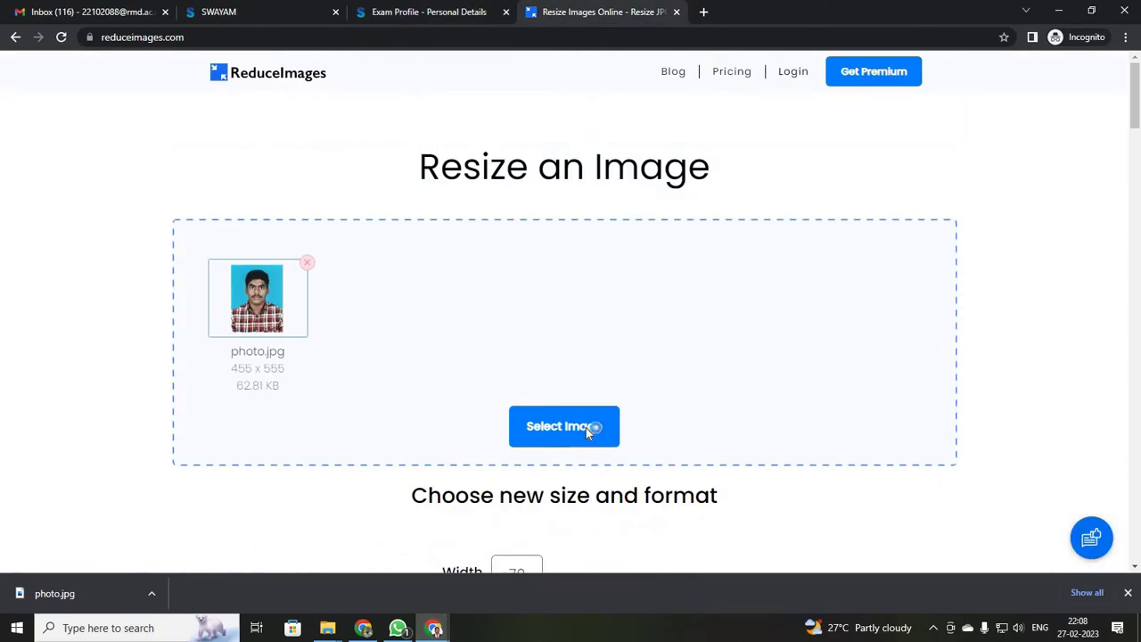
click(586, 427)
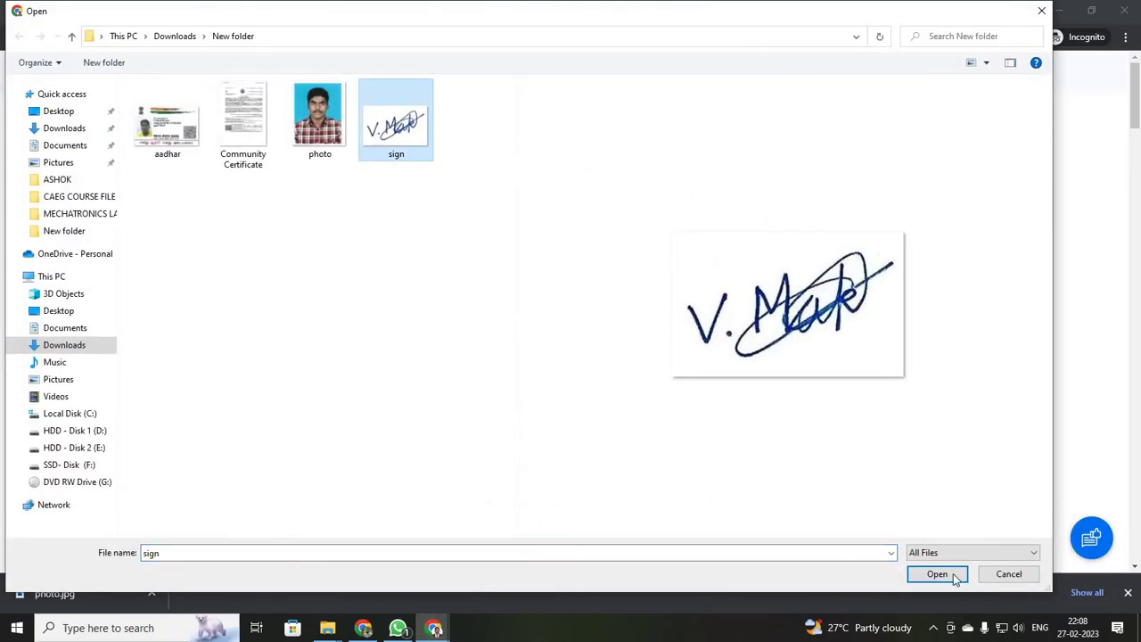
click(954, 575)
- Resize the signature image with the width set to 80
scroll(624, 374, down, 3)
scroll(587, 350, down, 3)
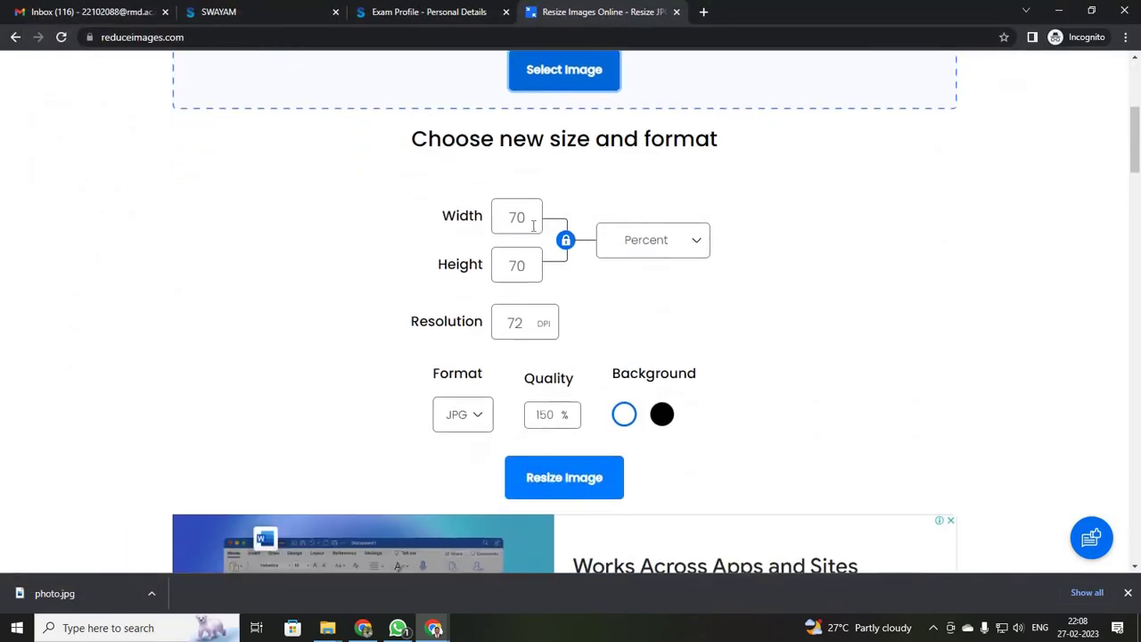
click(532, 221)
drag(532, 221, 486, 222)
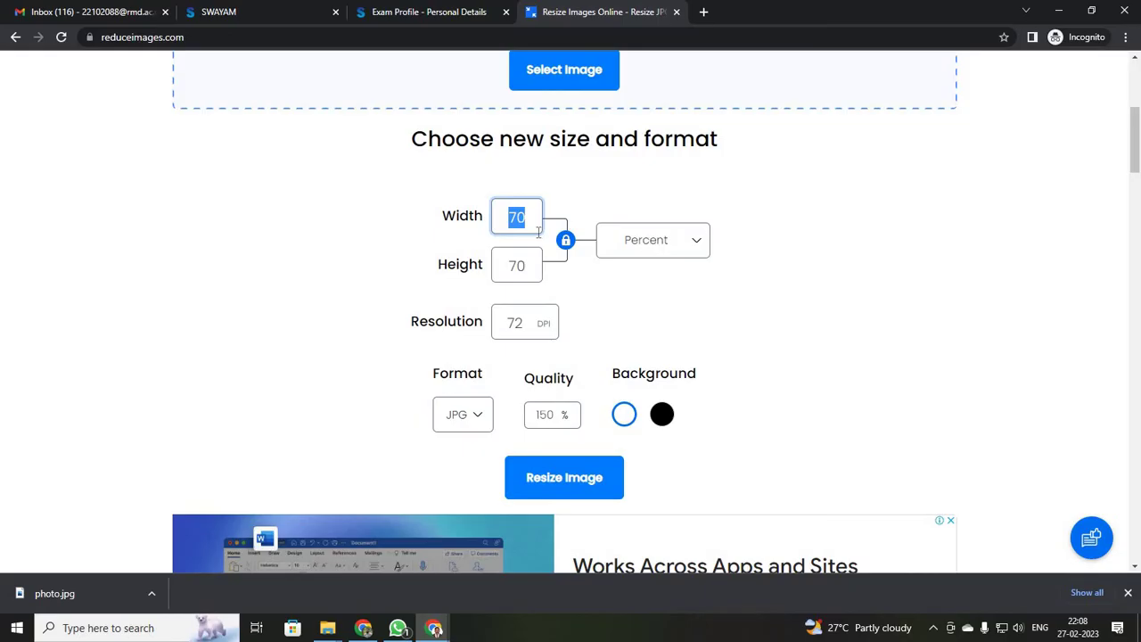
text(80)
scroll(562, 259, down, 3)
click(563, 283)
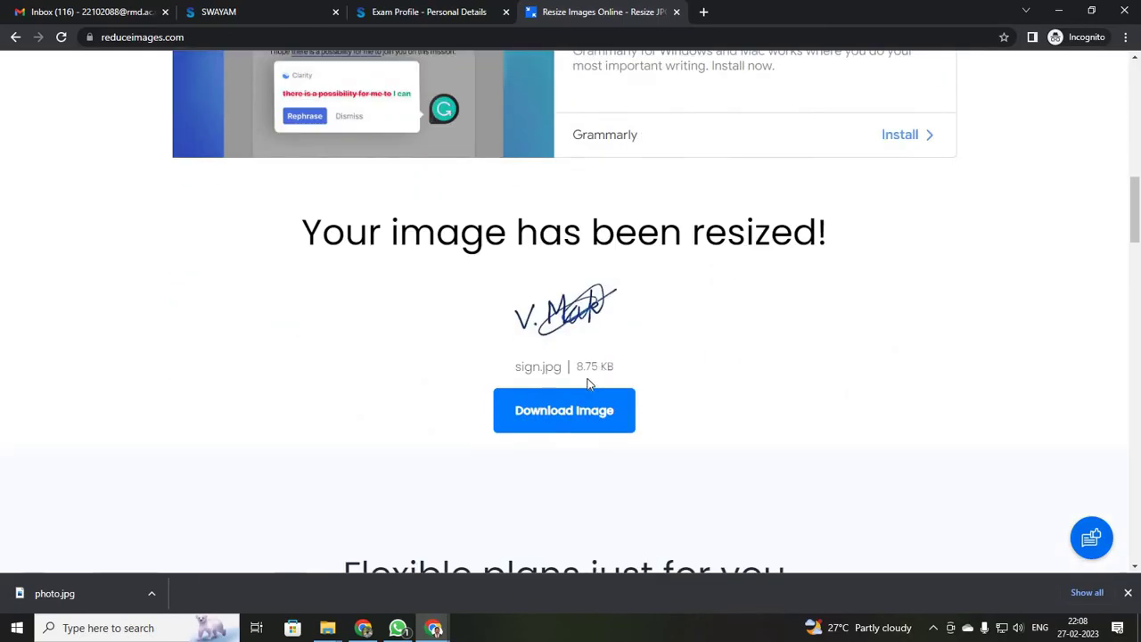
- Set the resolution to 100 DPI and resize the signature again
scroll(563, 376, up, 2)
scroll(562, 376, up, 4)
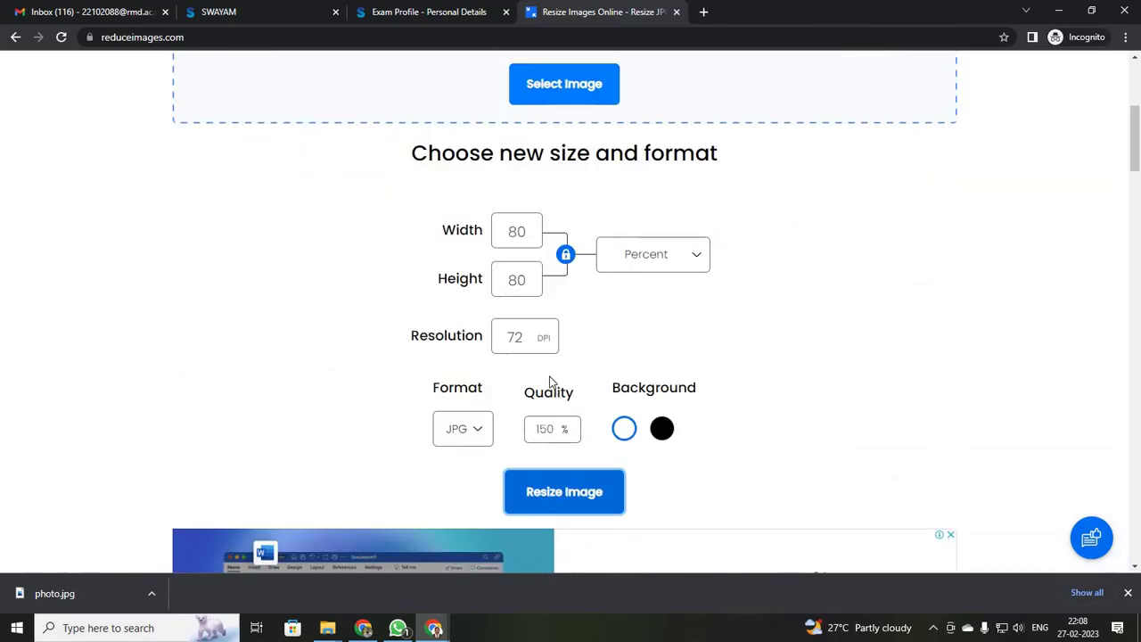
double_click(563, 428)
double_click(521, 338)
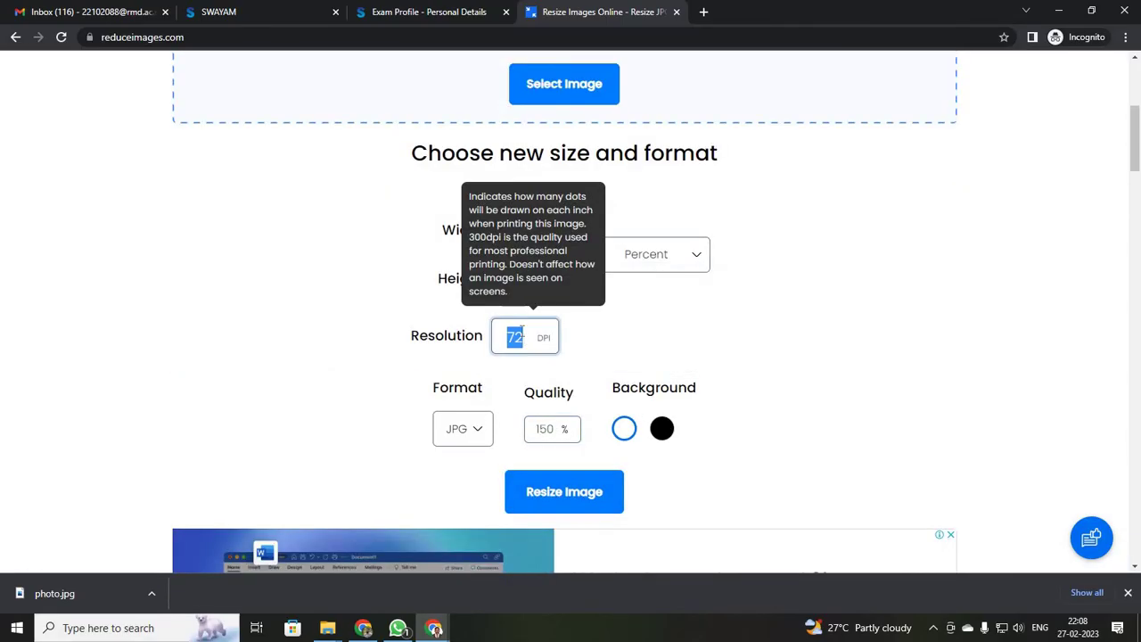
text(100)
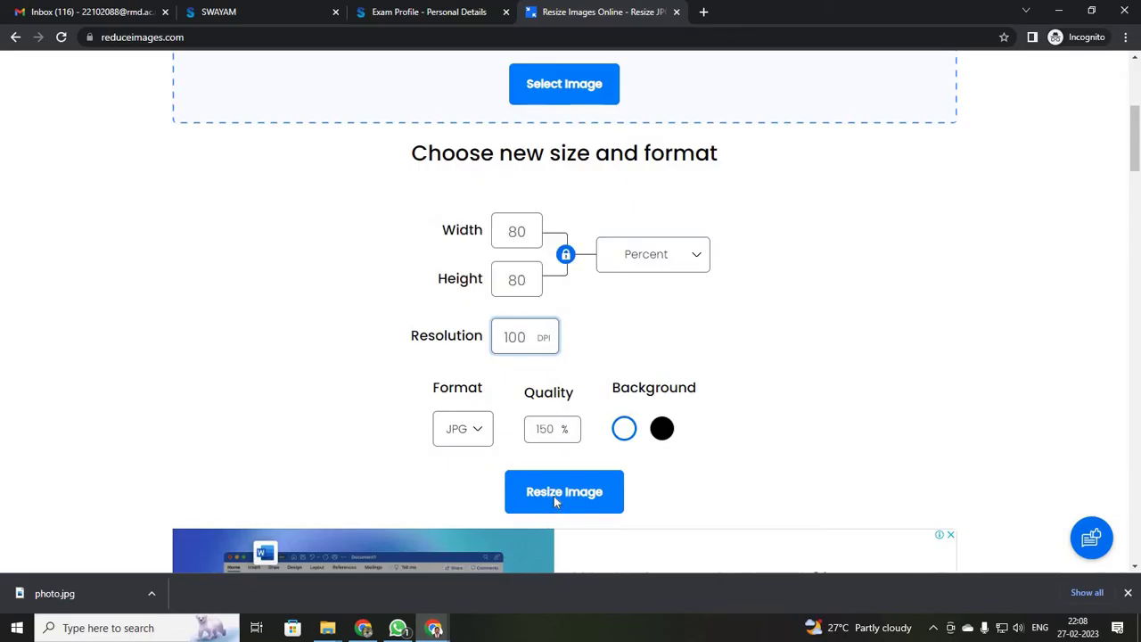
click(553, 493)
- Reload sign.jpg, switch size units to inches and resize it to 5 inches wide
scroll(589, 437, up, 10)
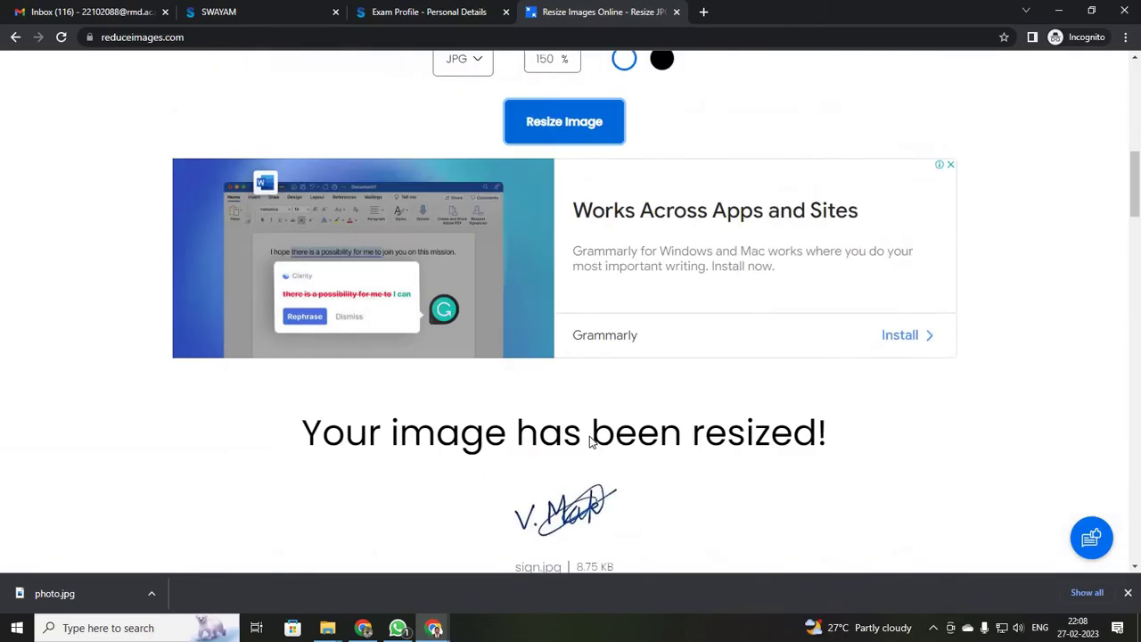
click(586, 363)
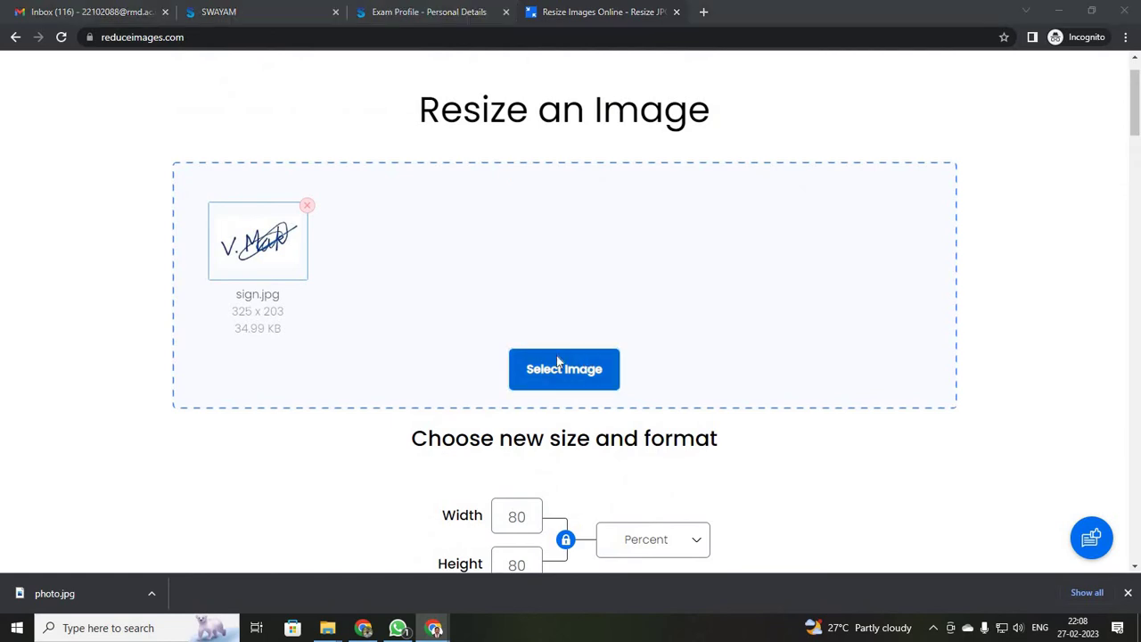
click(936, 574)
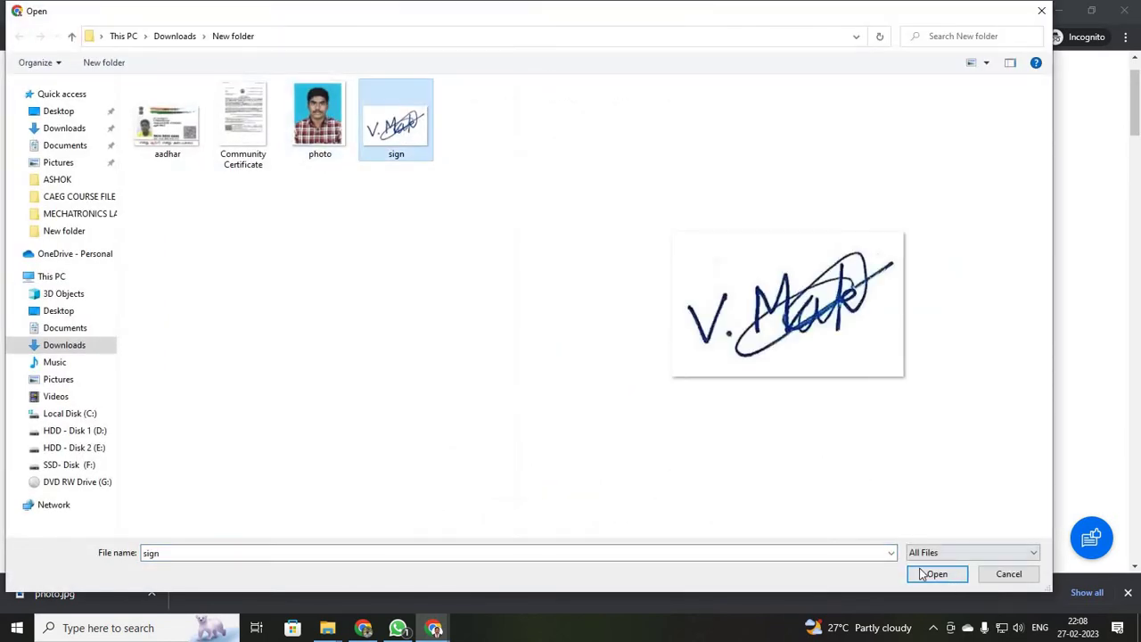
scroll(581, 384, down, 2)
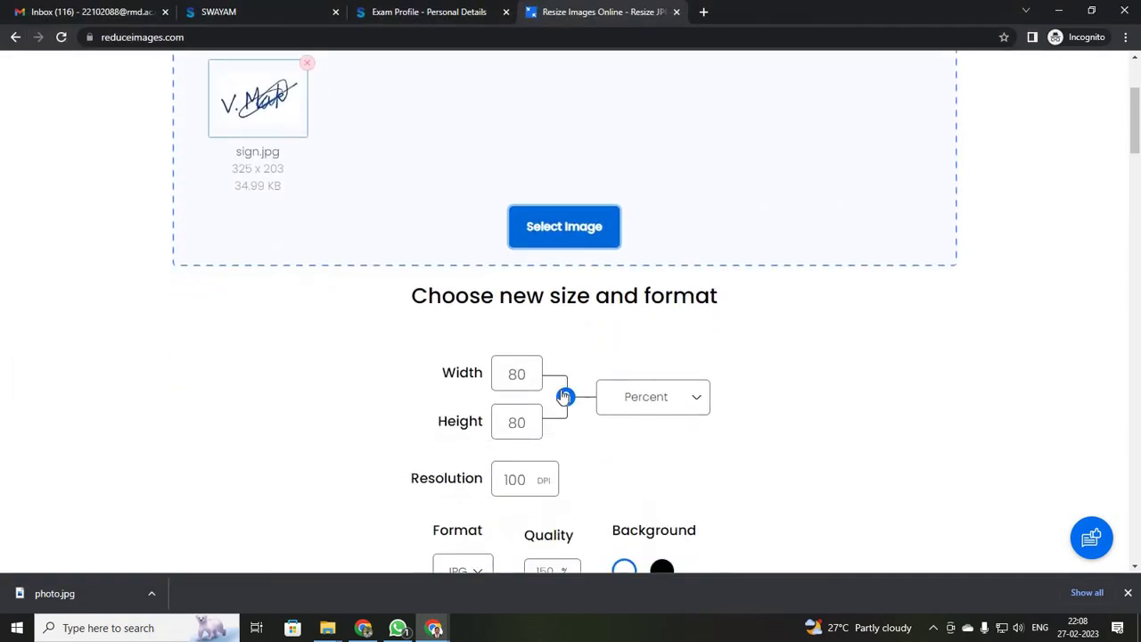
click(673, 403)
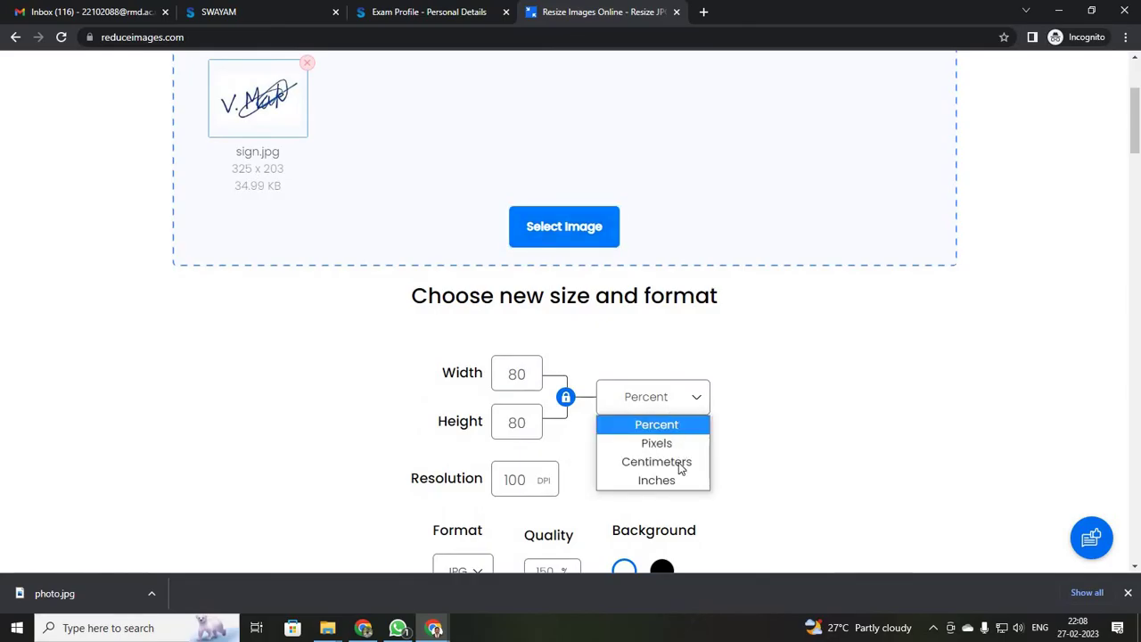
click(660, 480)
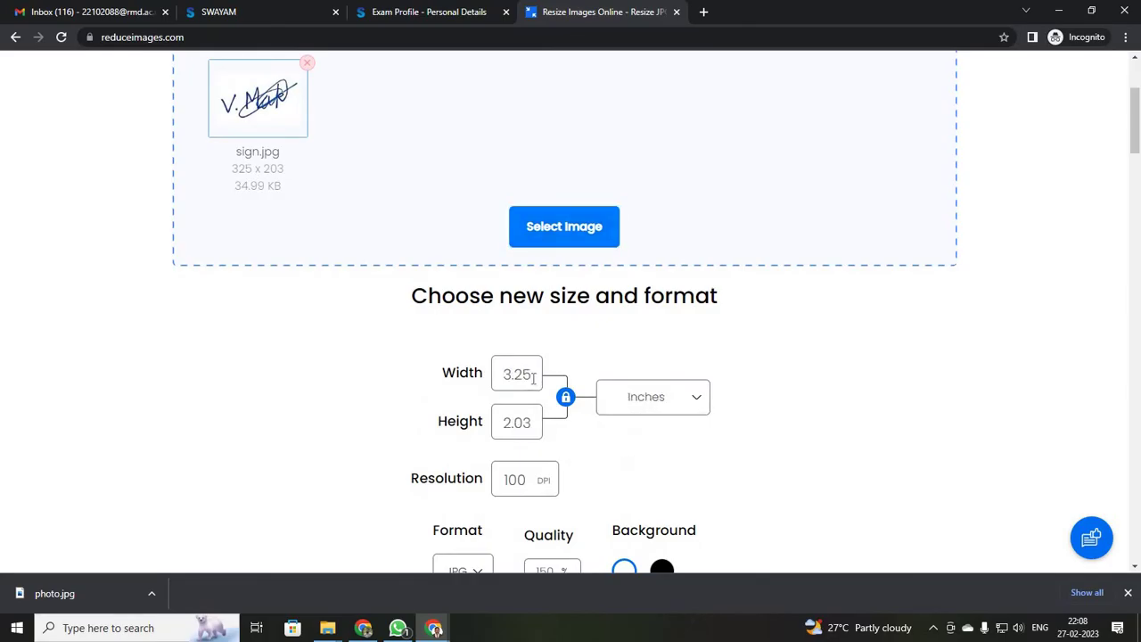
drag(533, 377, 471, 374)
text(5)
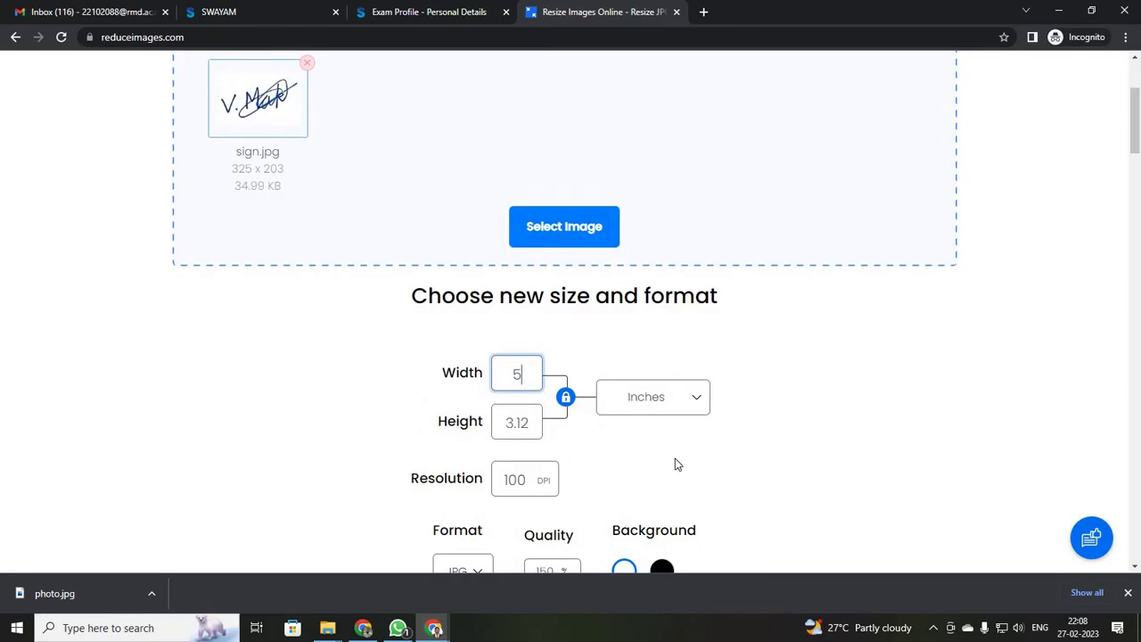
scroll(674, 464, down, 4)
click(581, 287)
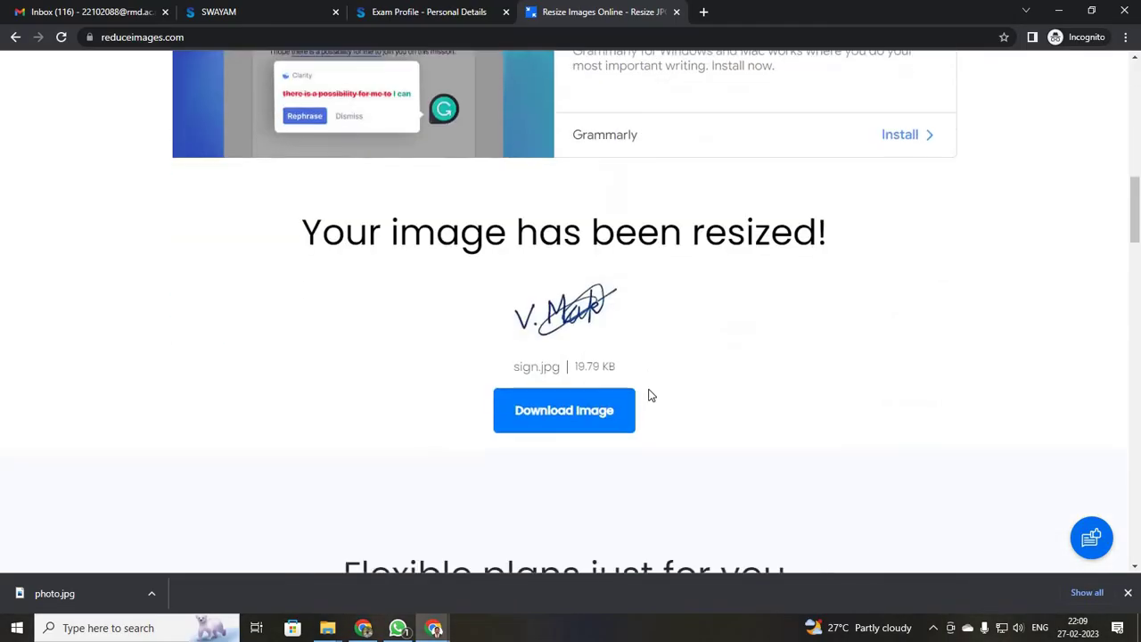
- Resize the signature to 10 inches wide
scroll(632, 397, up, 6)
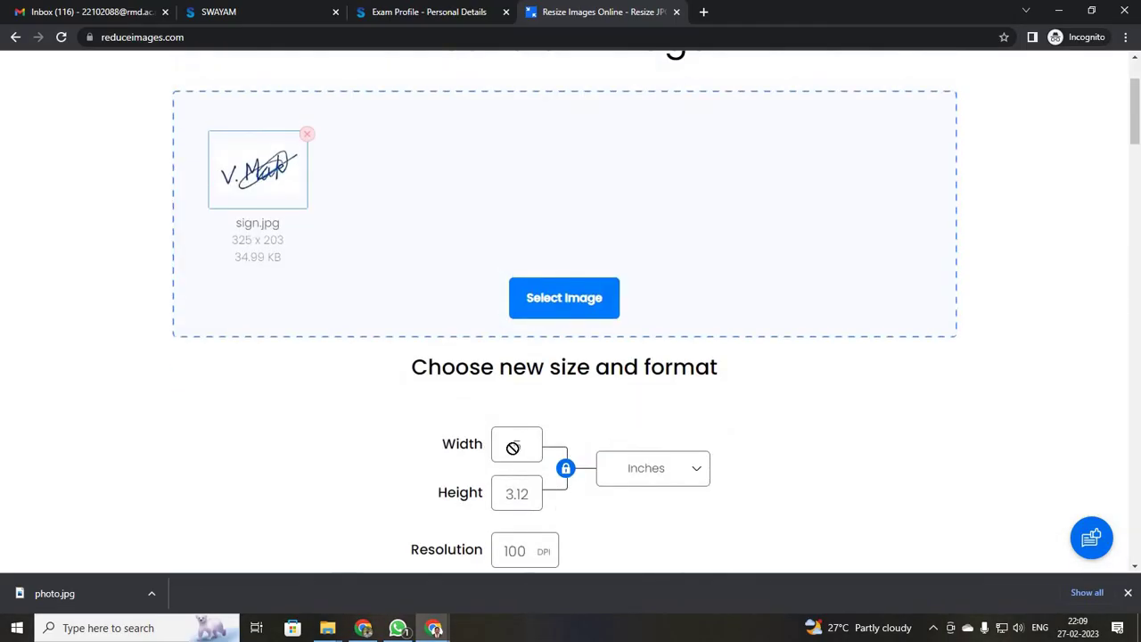
double_click(514, 446)
text(10)
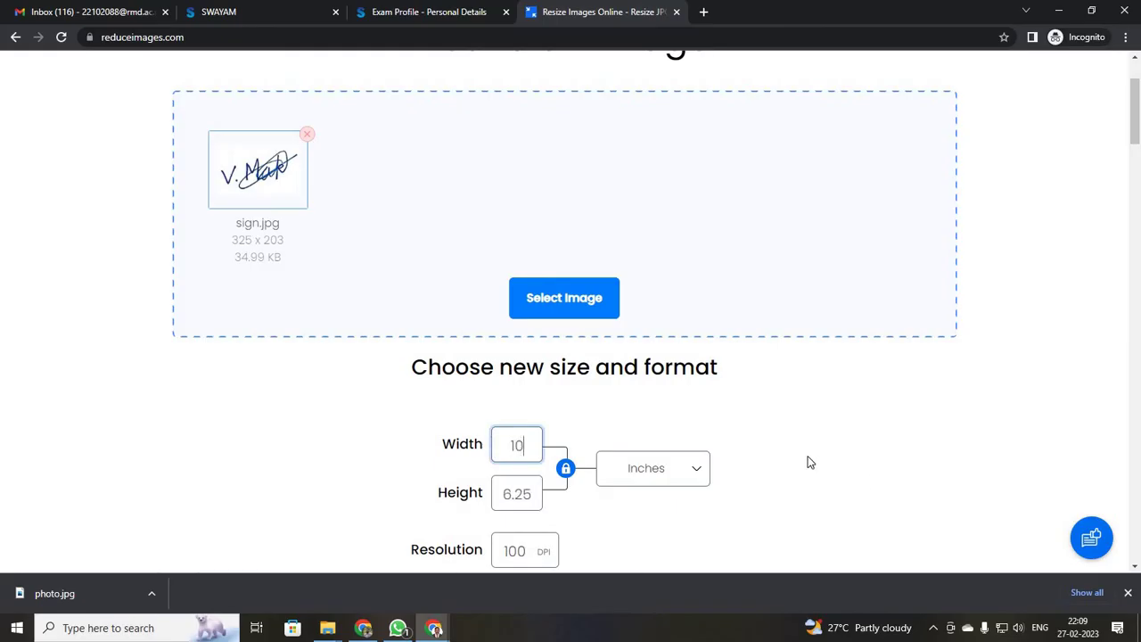
scroll(555, 313, down, 5)
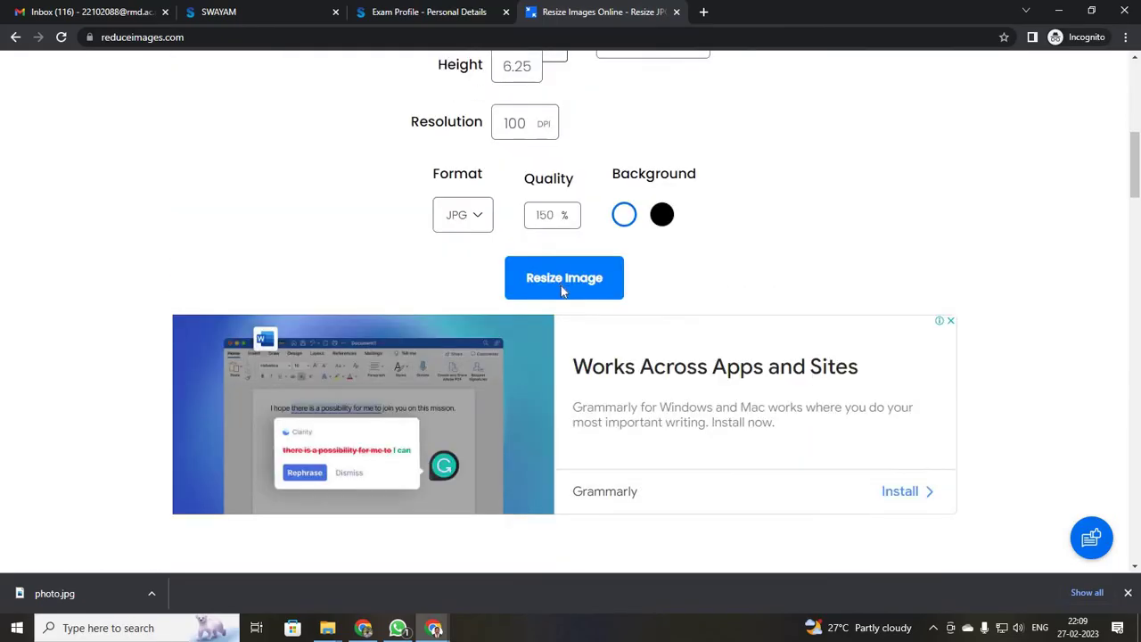
click(562, 286)
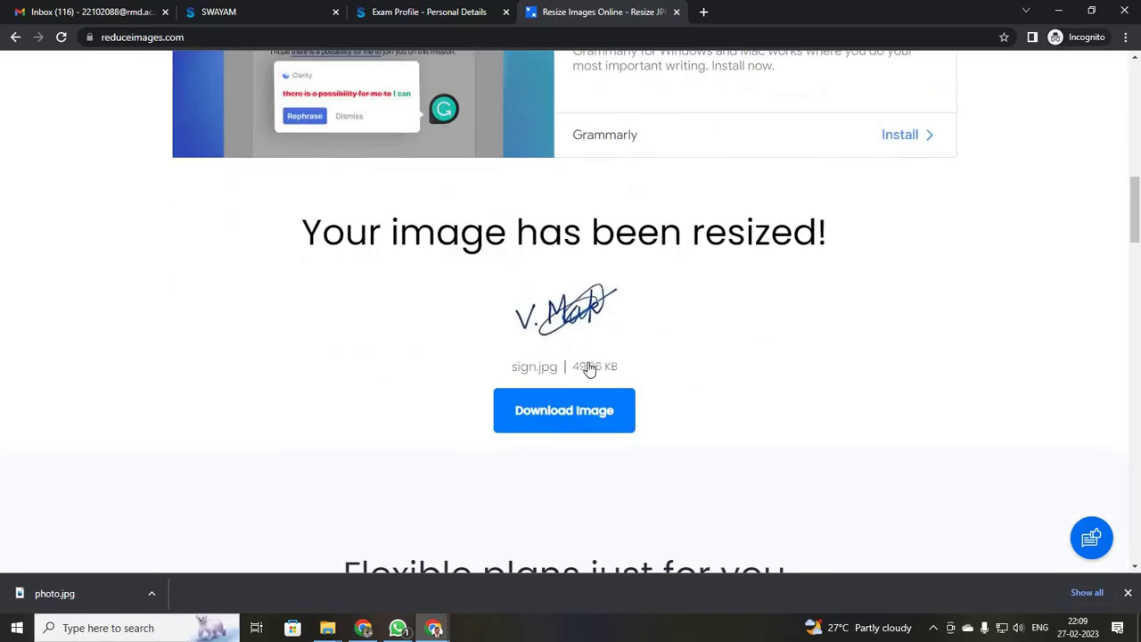
- Resize the signature to 11 inches wide and download the 56.62 KB result
scroll(588, 369, up, 7)
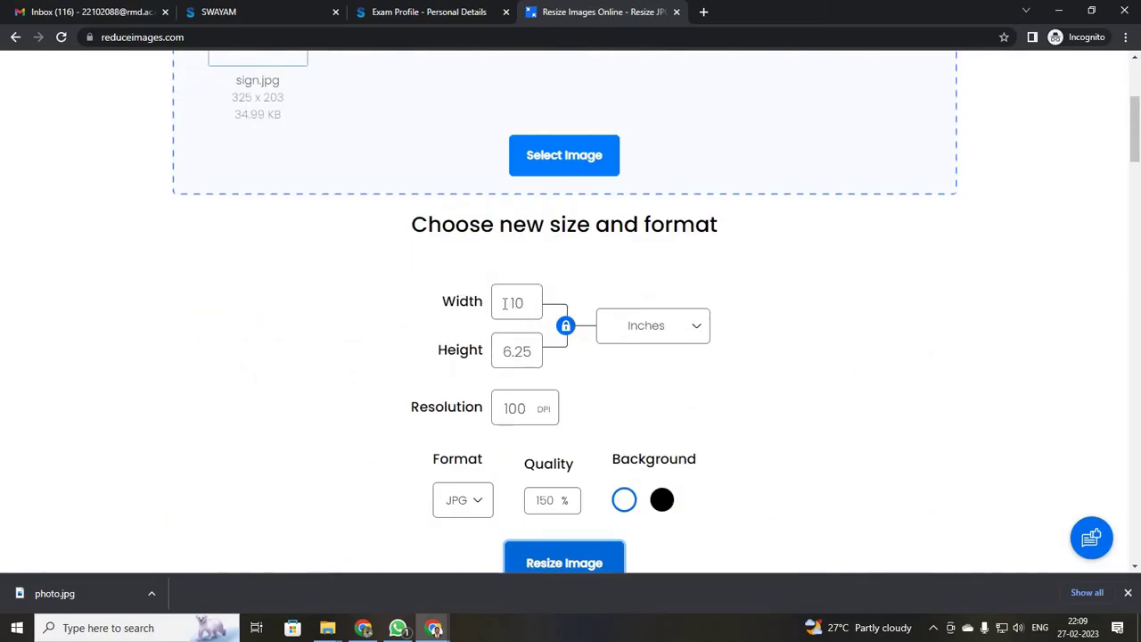
double_click(504, 301)
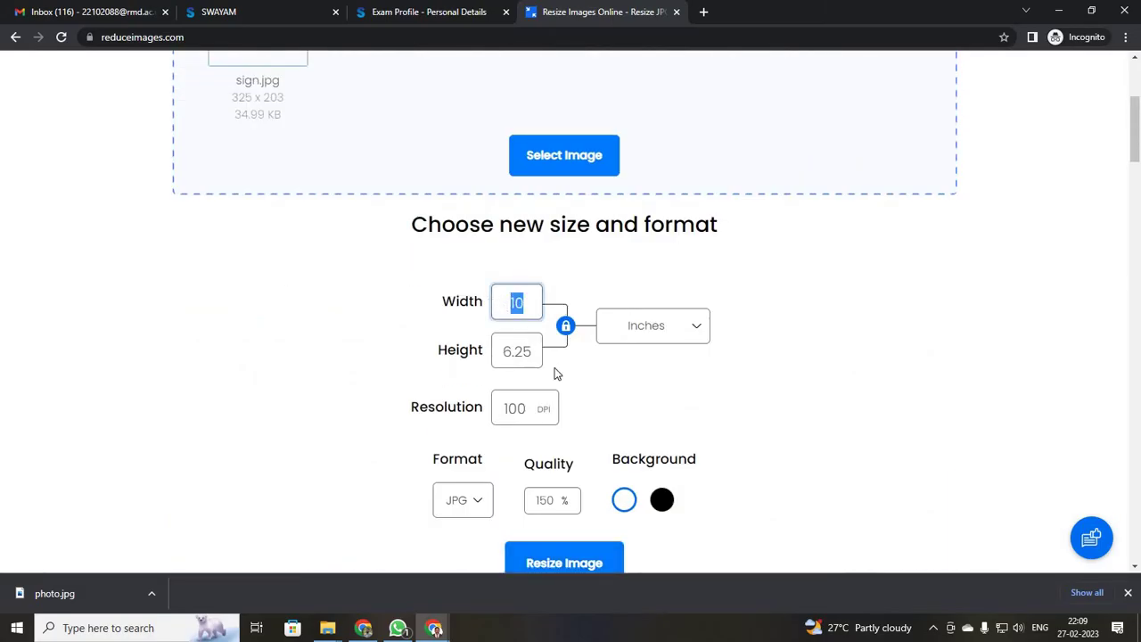
text(11)
click(578, 564)
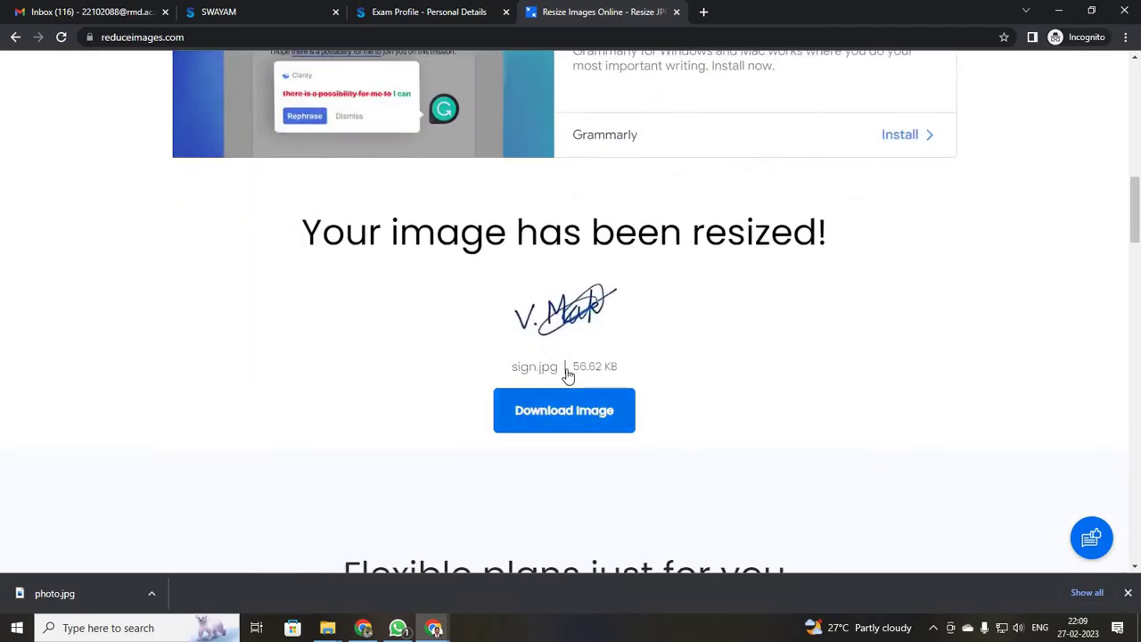
click(597, 418)
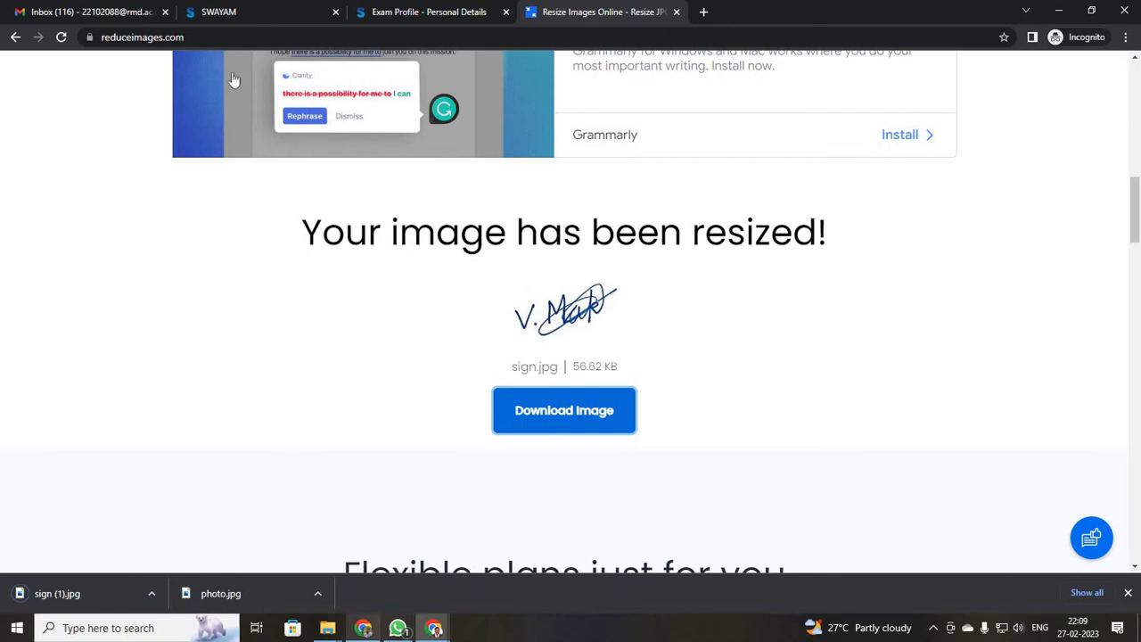
- Upload sign (1).jpg as the signature image on the exam profile form
key(ctrl+shift+Tab)
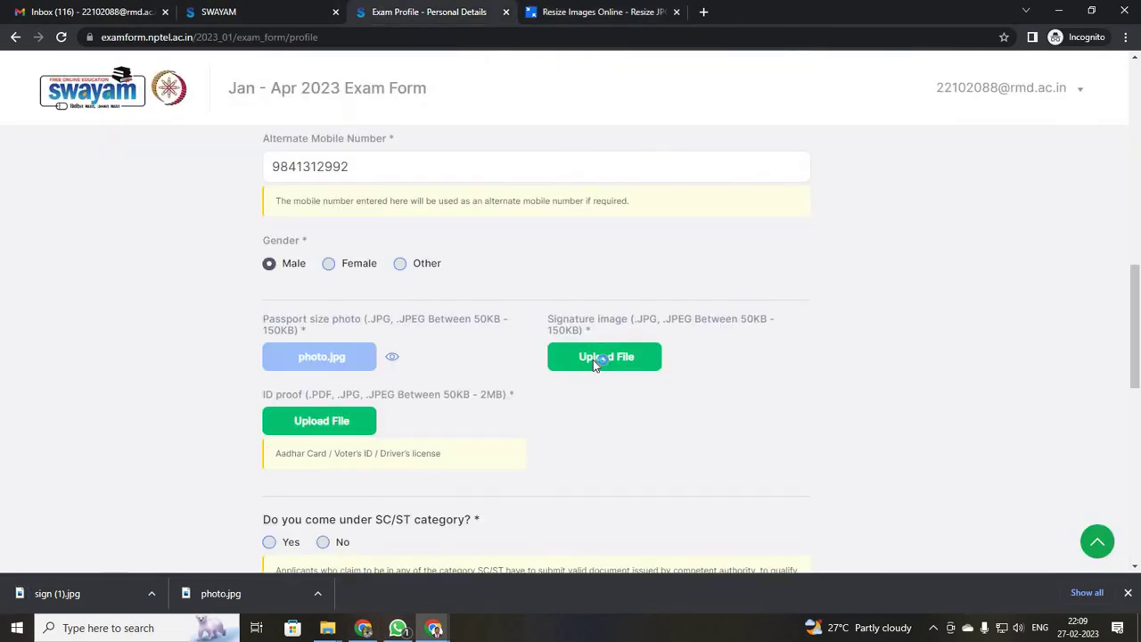
click(588, 356)
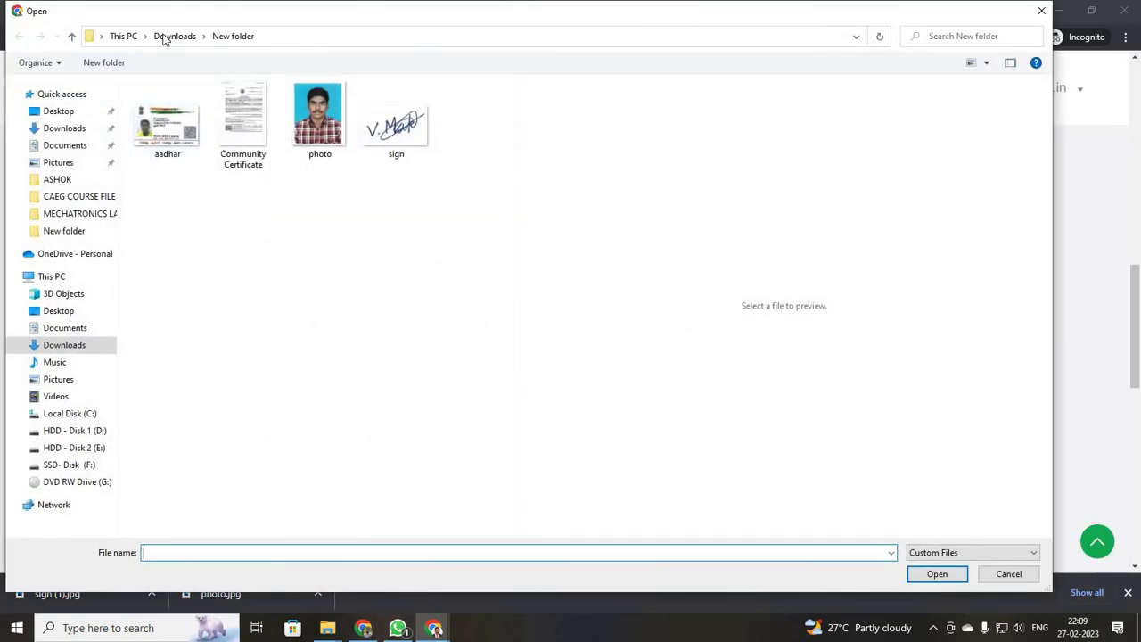
click(189, 122)
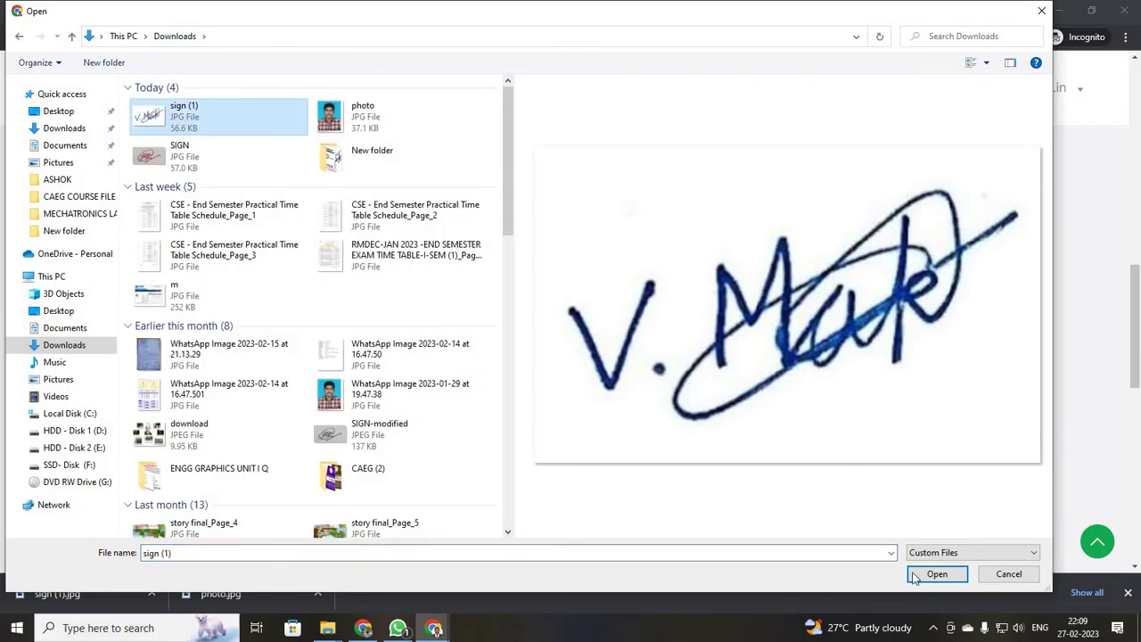
click(935, 574)
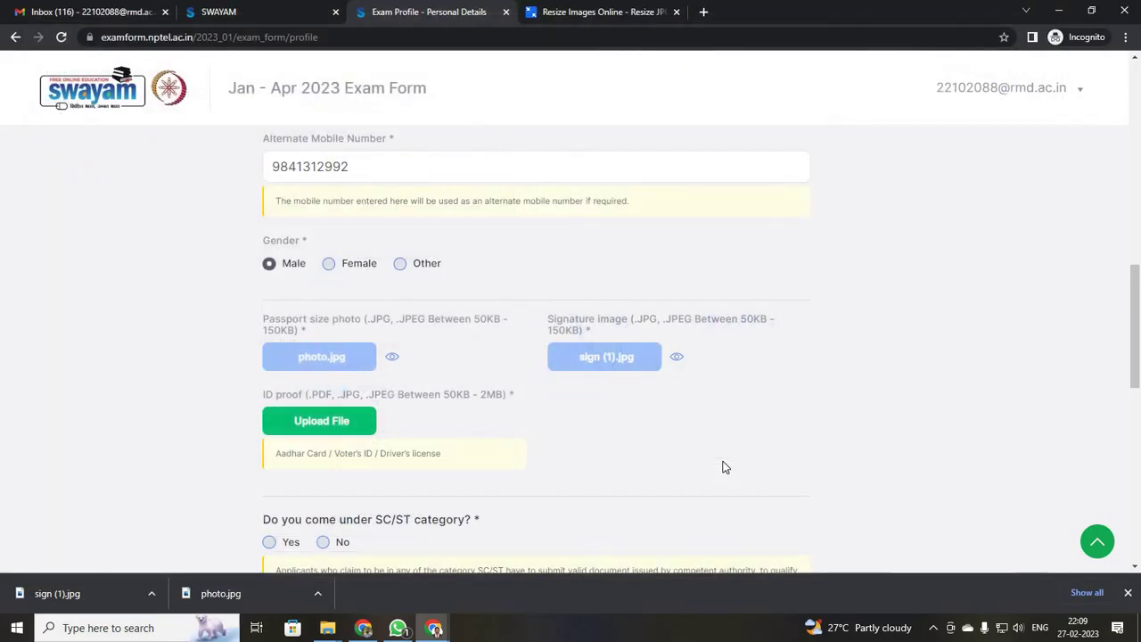
- Upload aadhar.jpg from the New folder as the ID proof
click(331, 418)
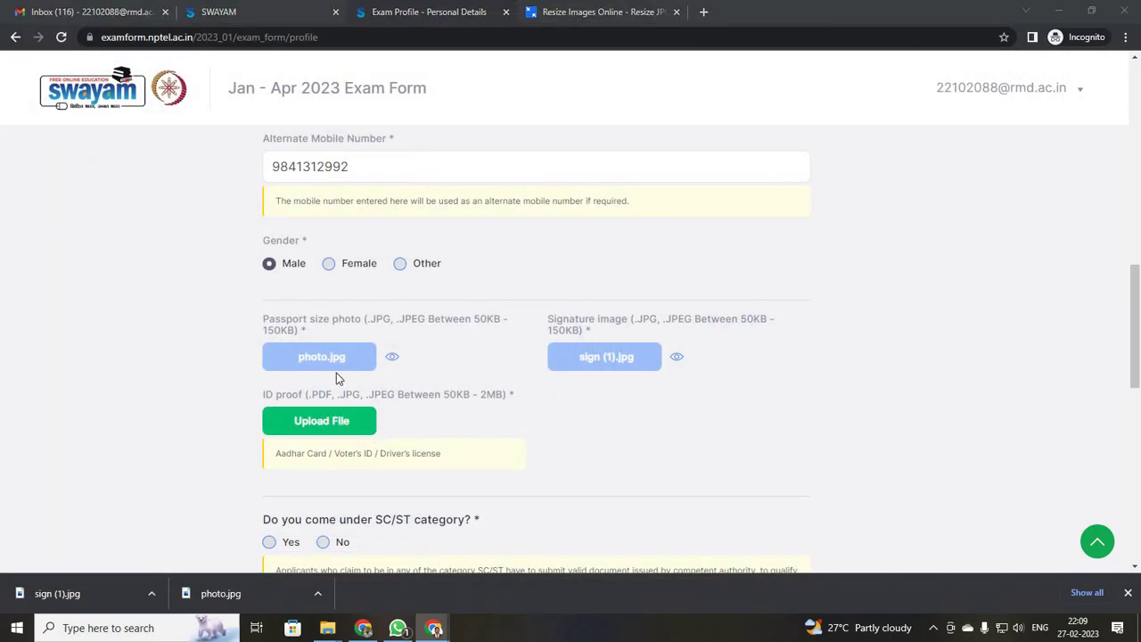
double_click(347, 151)
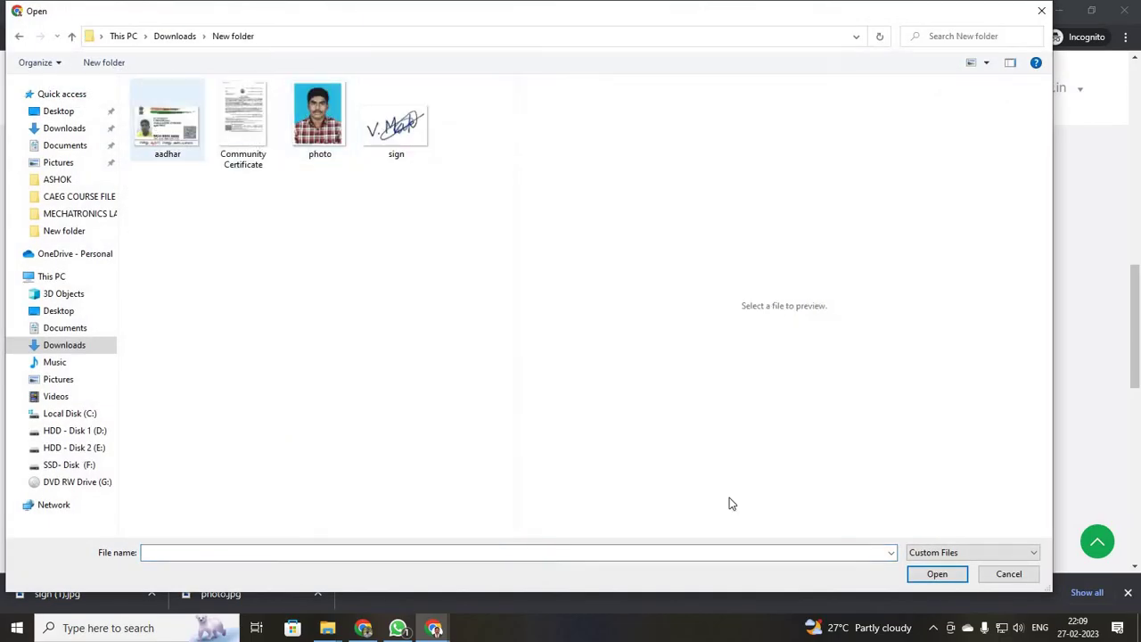
click(167, 121)
click(935, 574)
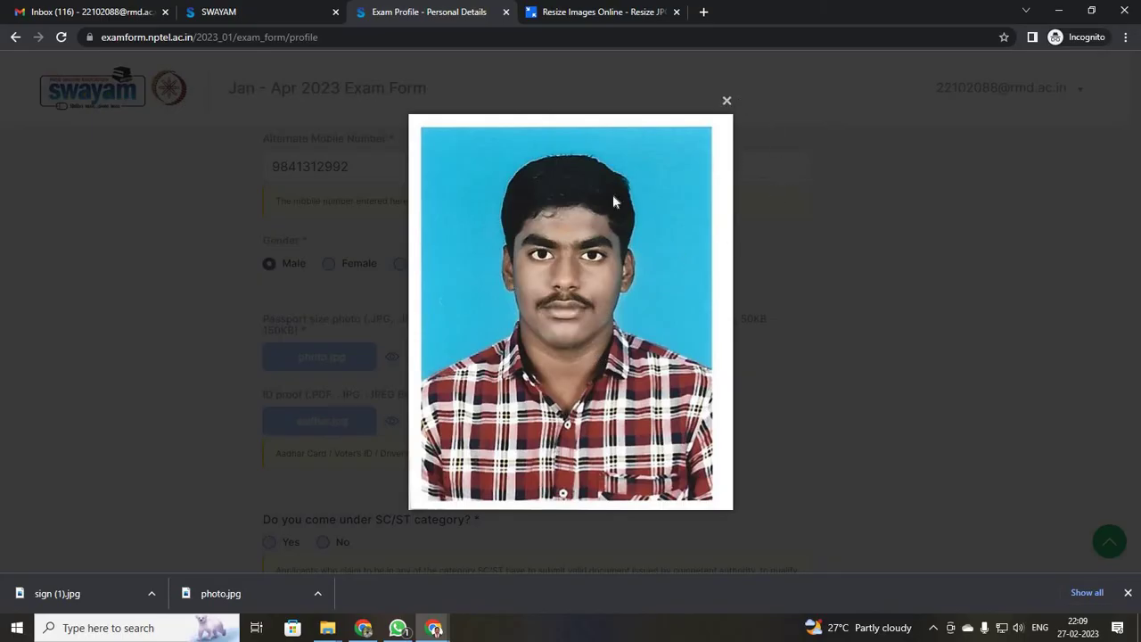
- Close the passport photo preview, then view and close the signature and ID-proof previews
click(726, 102)
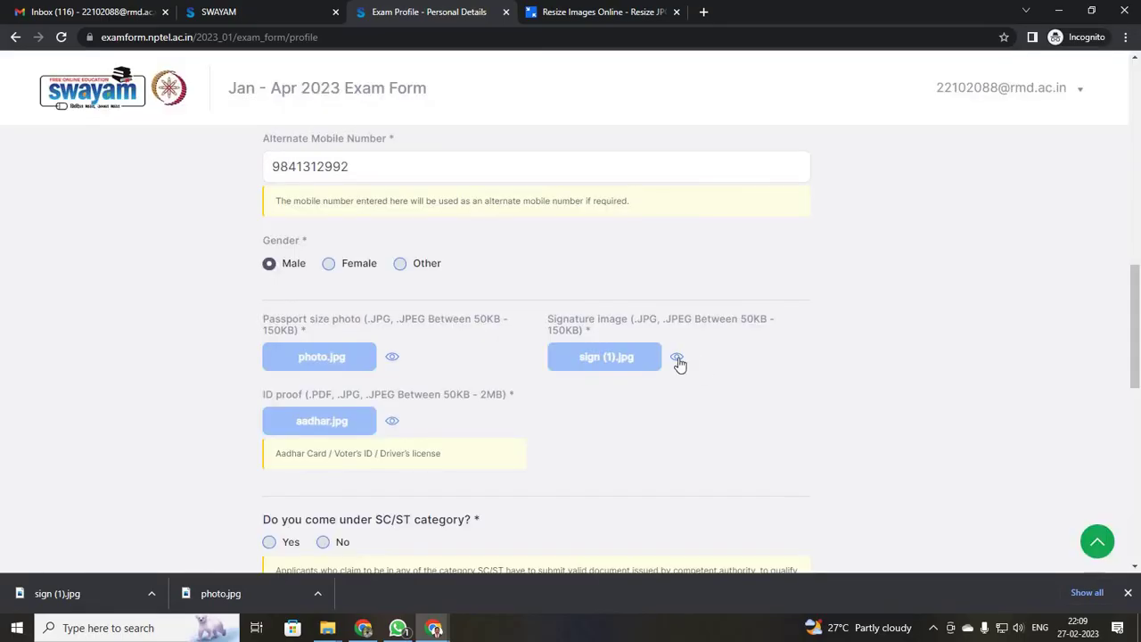
click(676, 358)
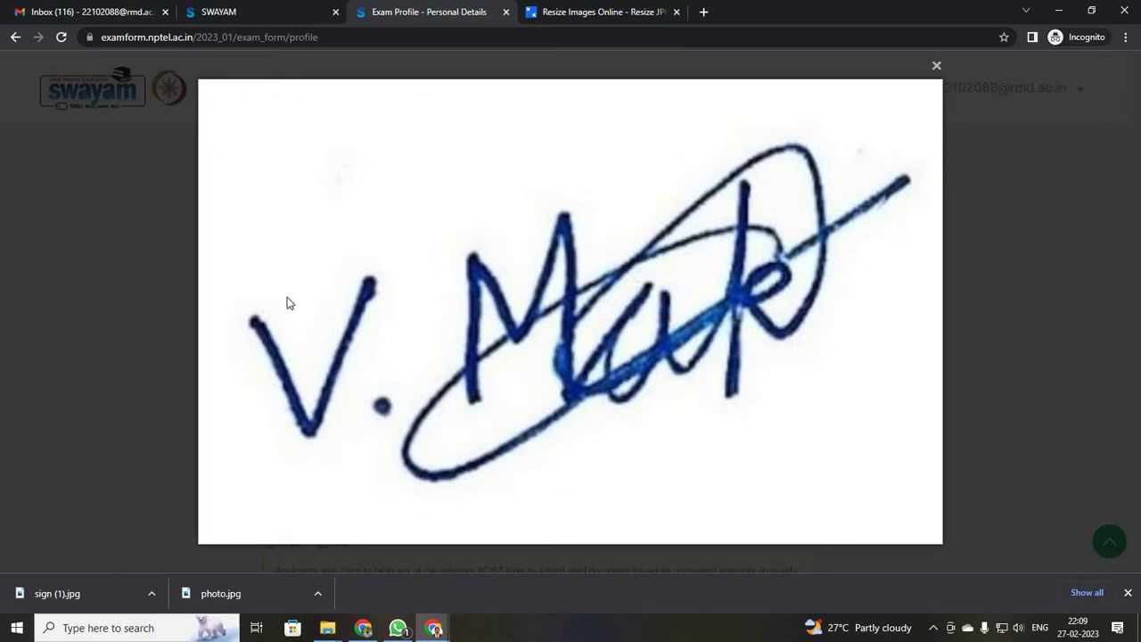
click(935, 66)
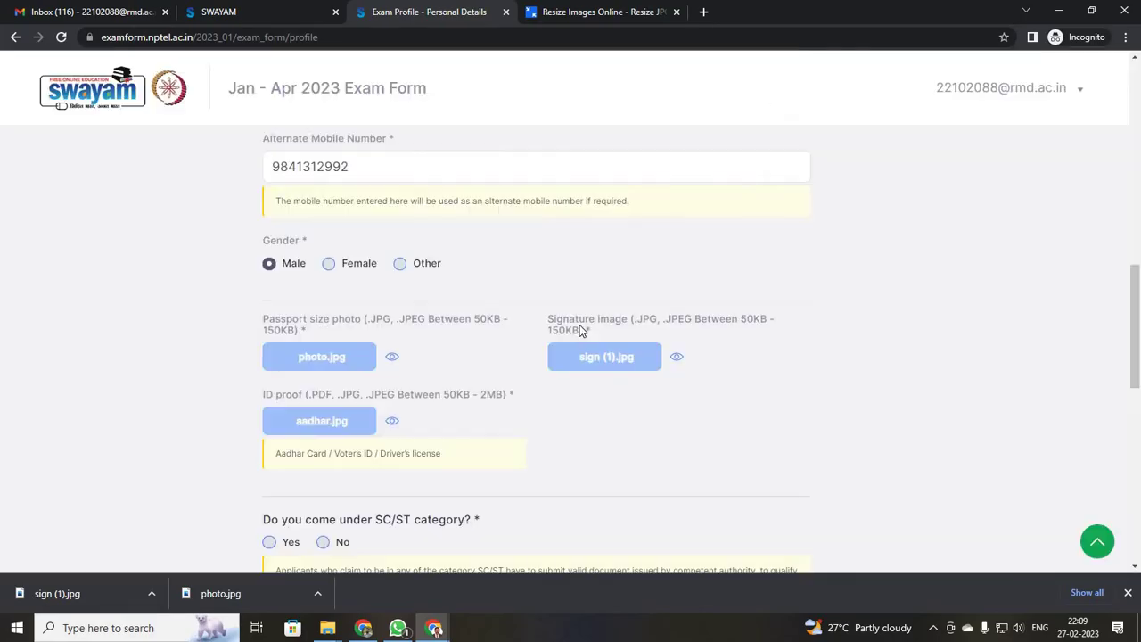
scroll(415, 282, down, 2)
click(390, 280)
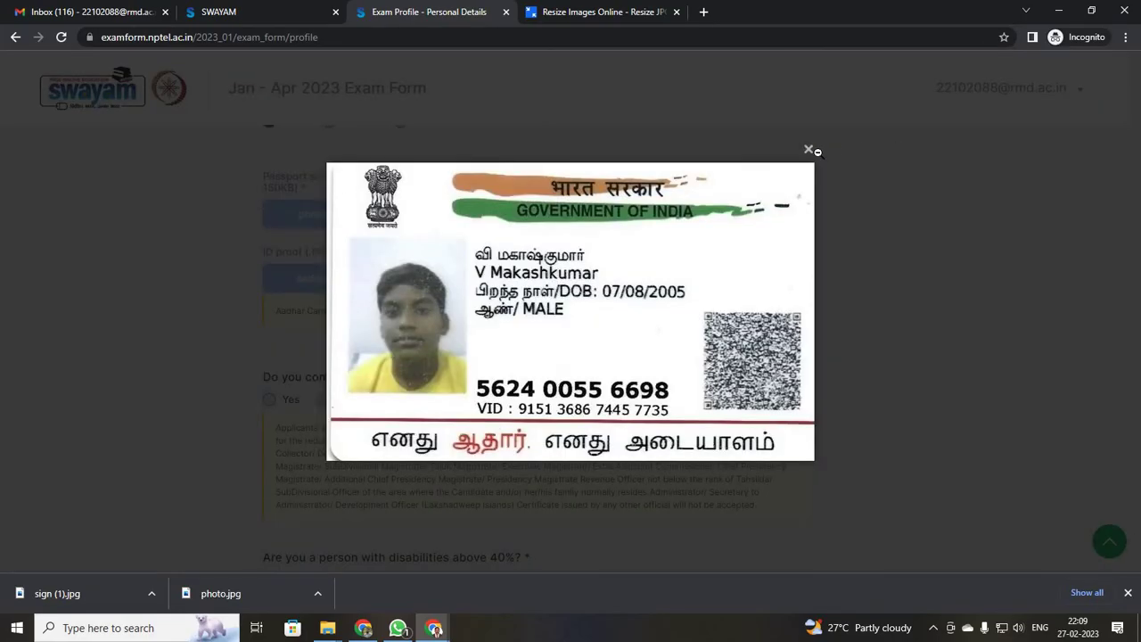
click(808, 149)
scroll(595, 259, down, 1)
- Answer No to the SC/ST category question
scroll(594, 259, down, 2)
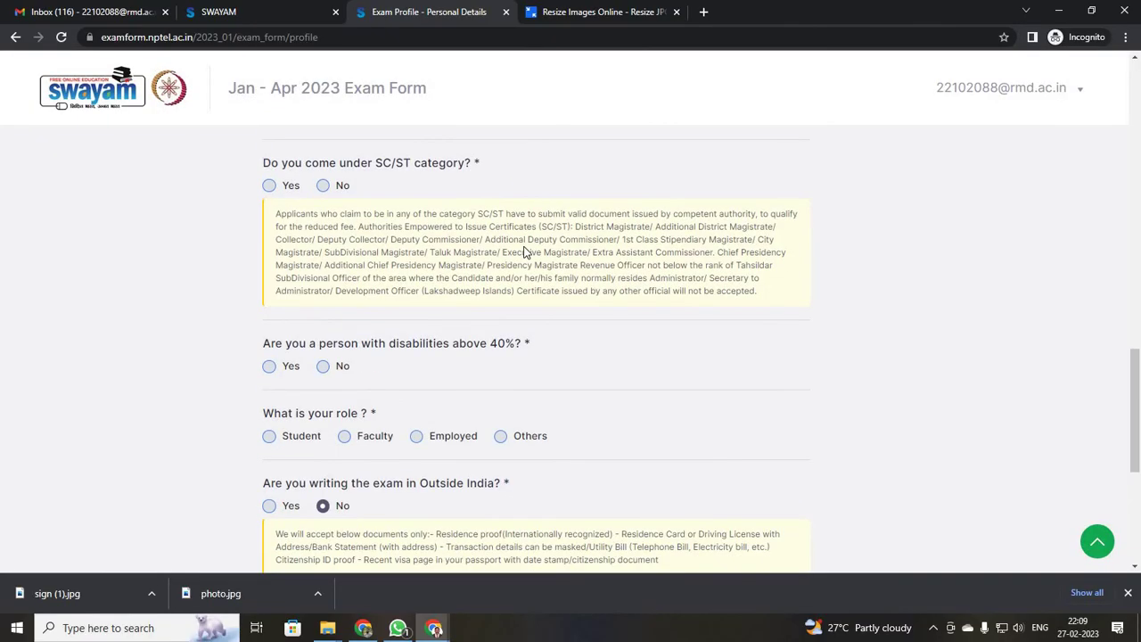
click(268, 185)
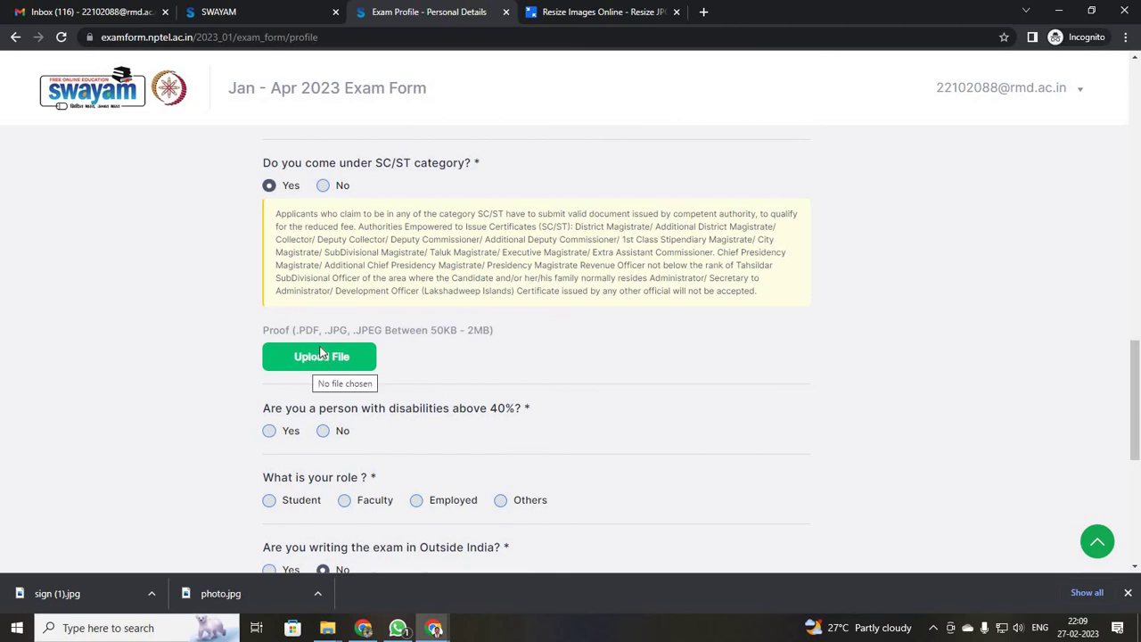
click(324, 186)
scroll(325, 268, down, 2)
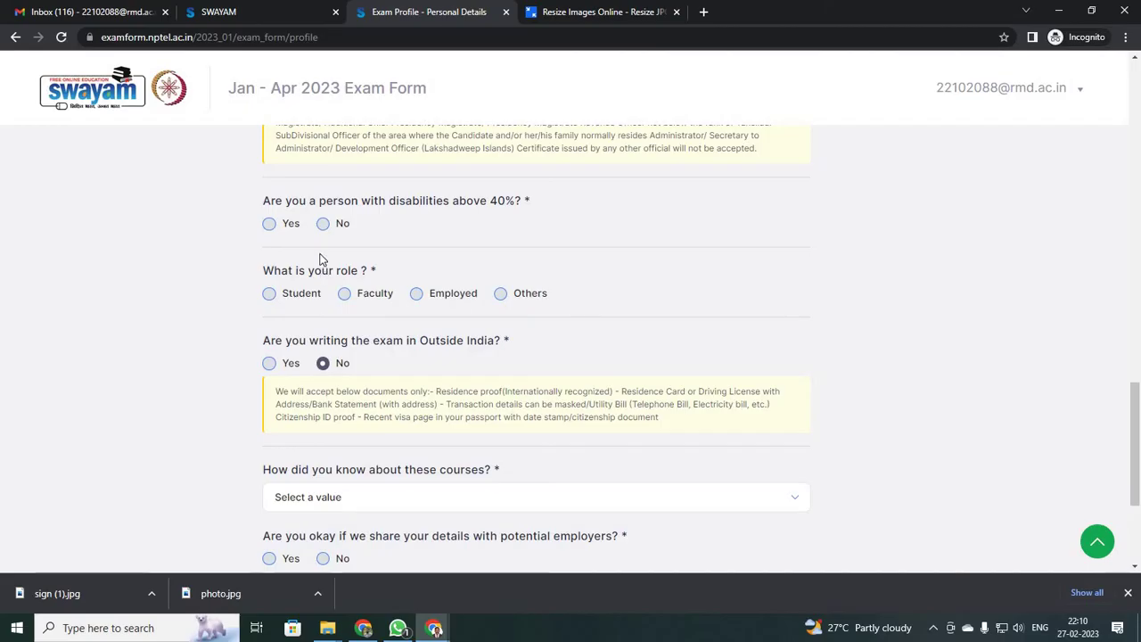
- Answer No to disabilities above 40% and set the role to Student
click(274, 225)
click(339, 284)
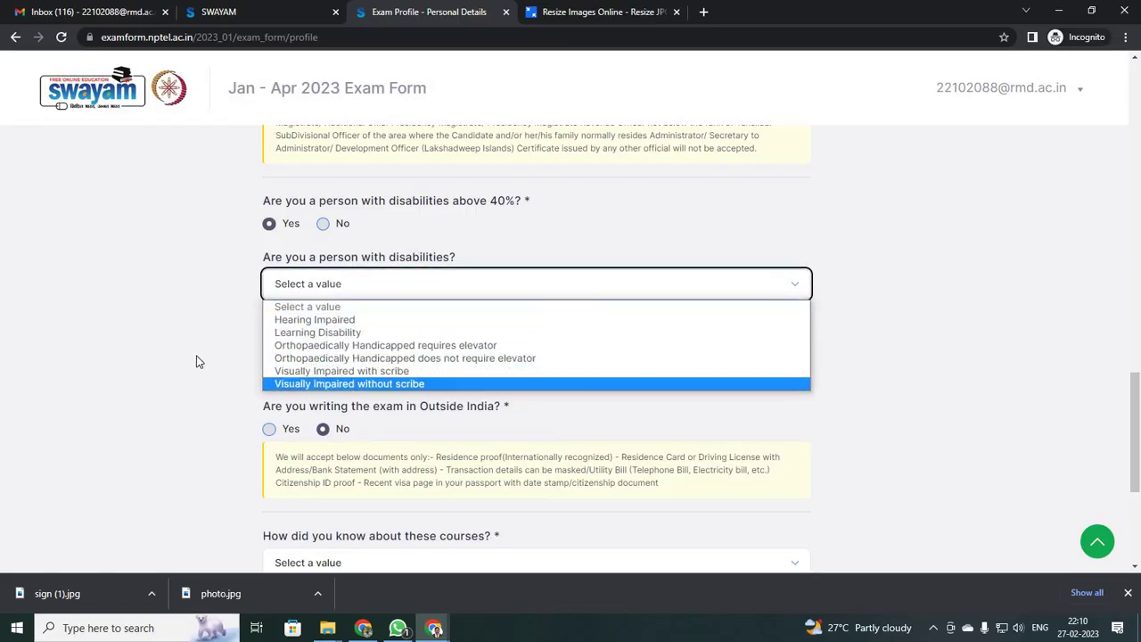
click(303, 250)
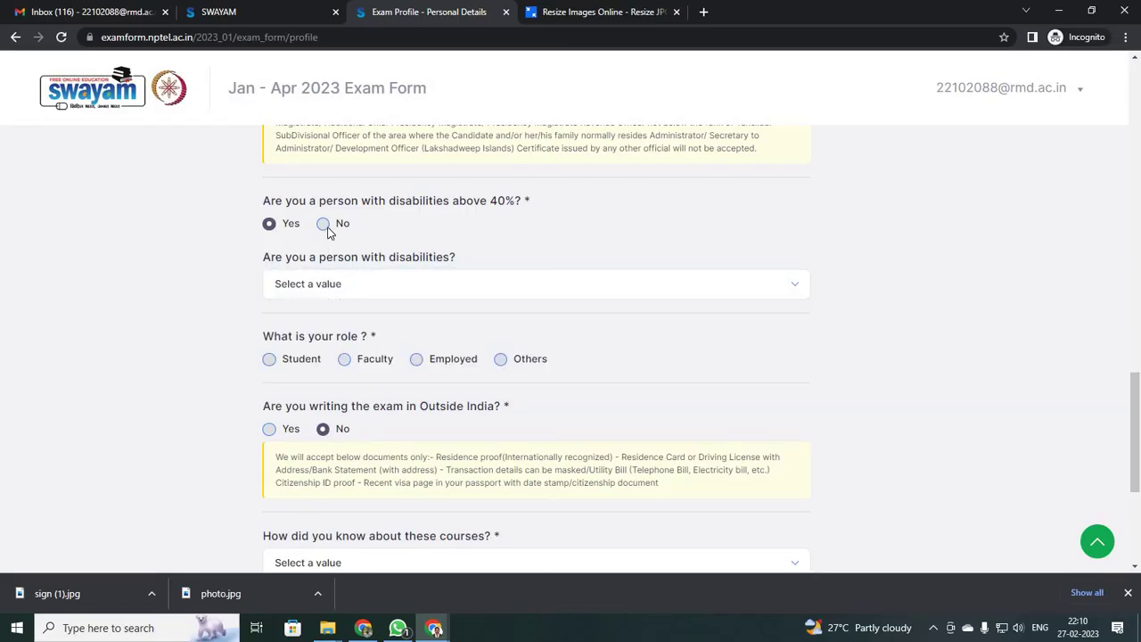
click(323, 224)
scroll(321, 279, down, 1)
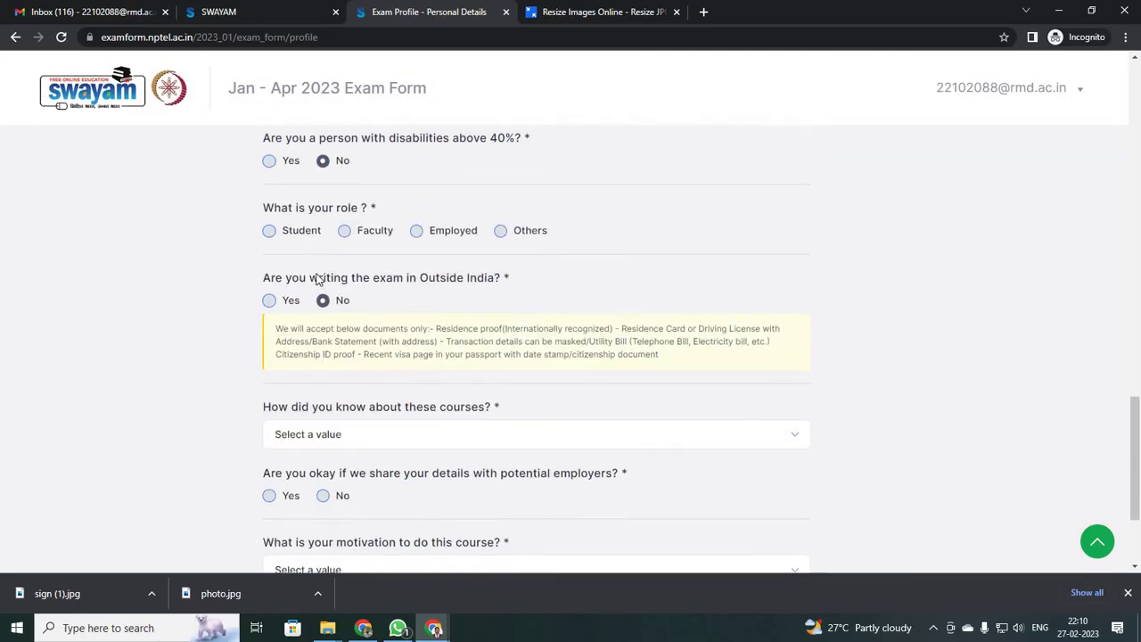
click(270, 225)
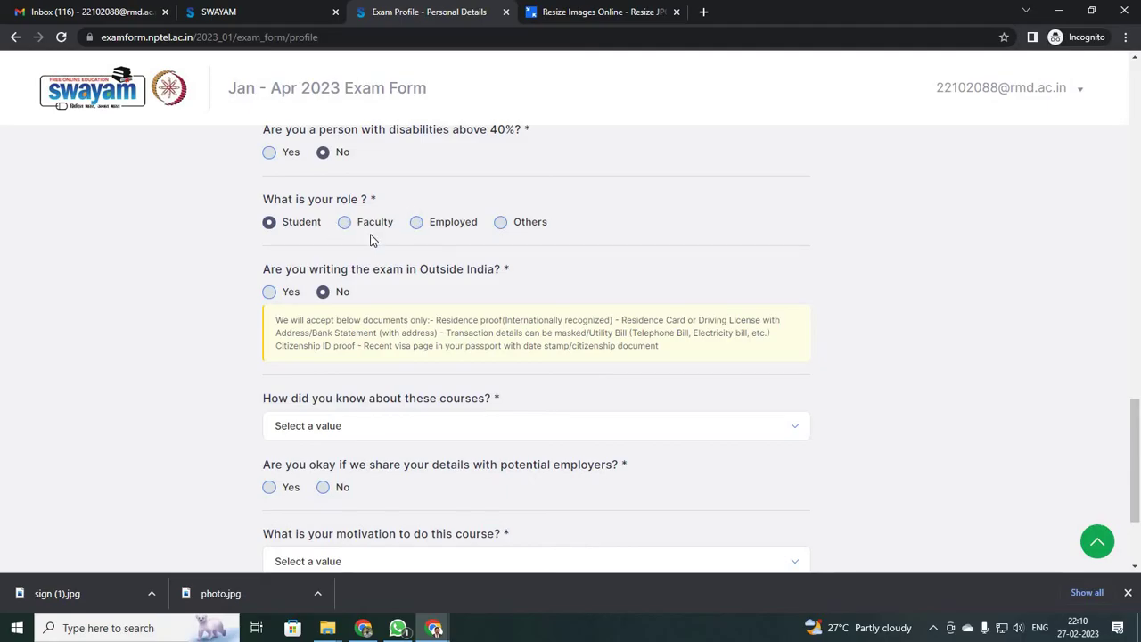
- Choose NPTEL Localchapter as the course source and agree to share details with employers
scroll(371, 285, down, 3)
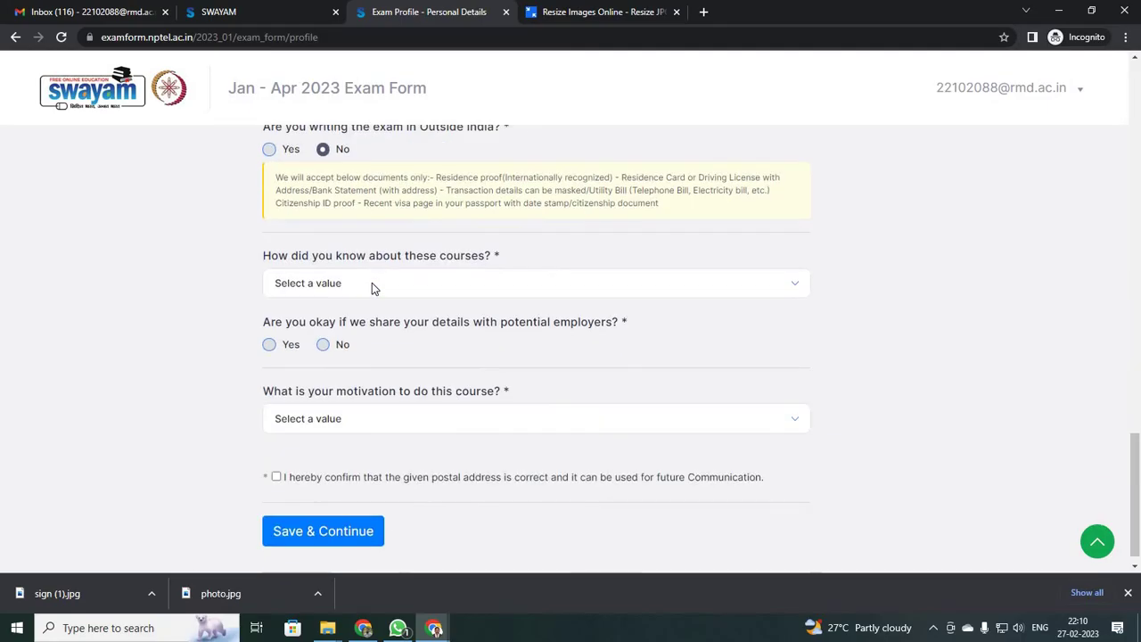
scroll(373, 287, up, 2)
scroll(372, 282, up, 1)
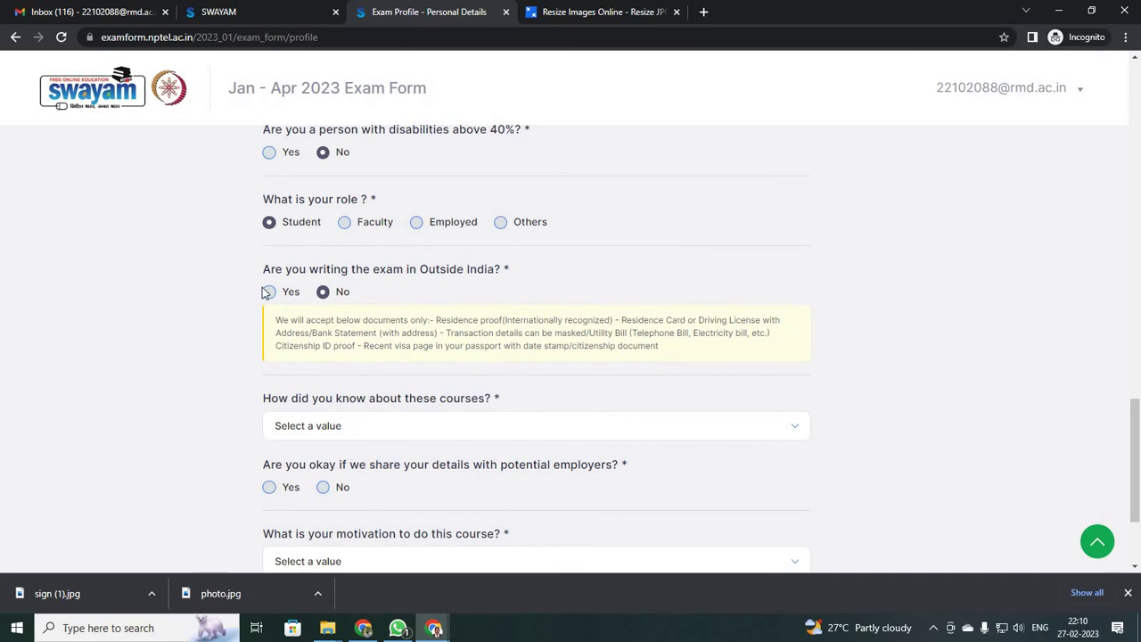
scroll(410, 290, down, 2)
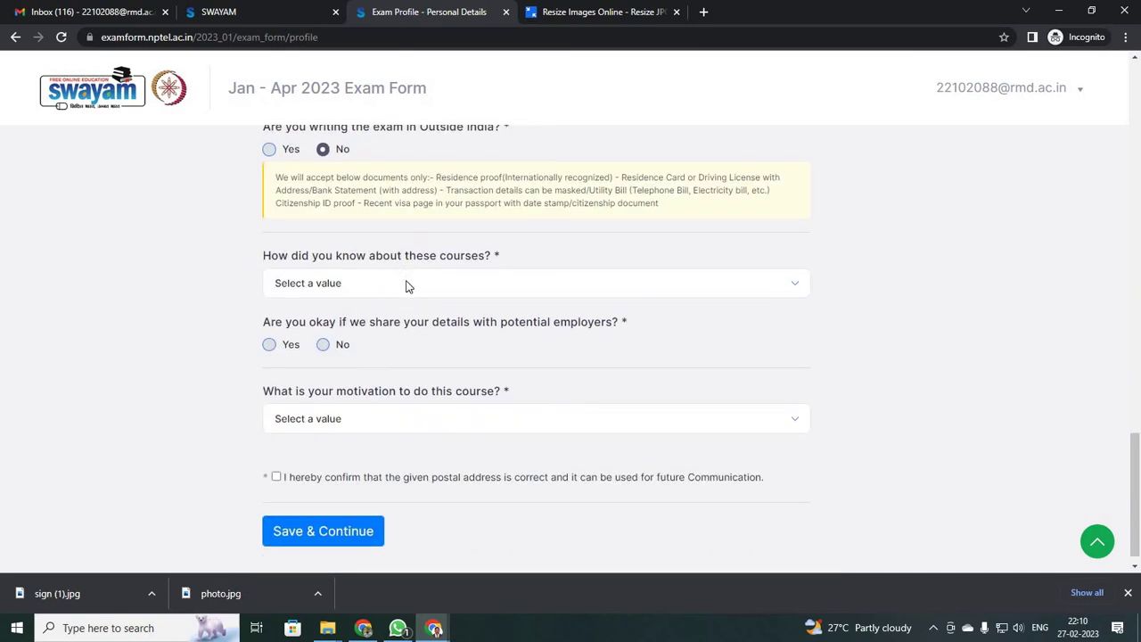
click(406, 283)
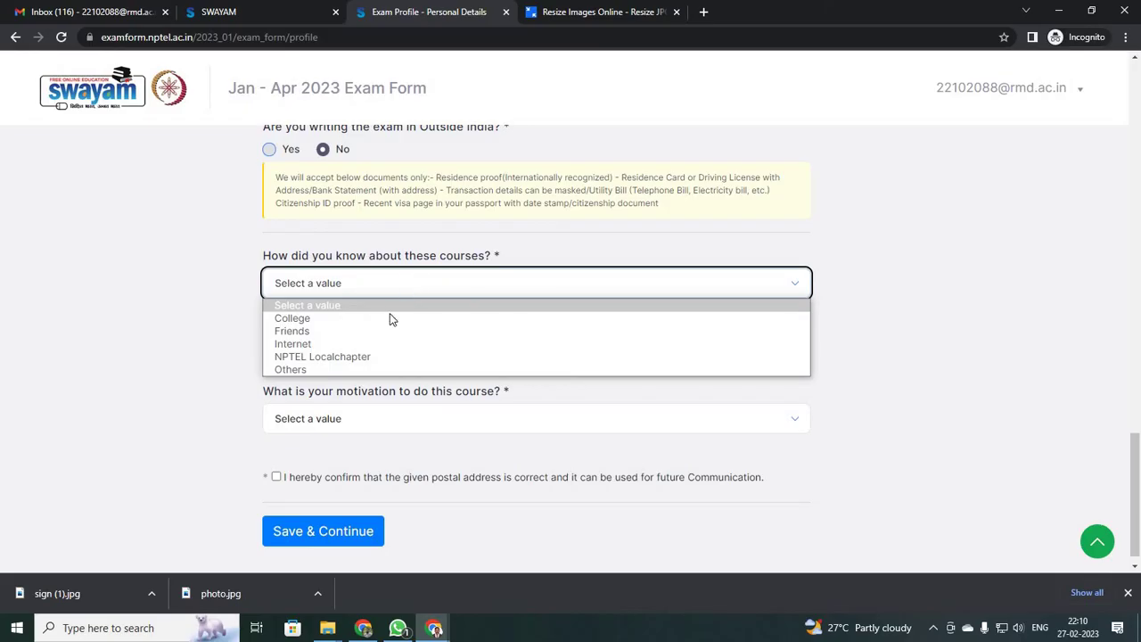
click(368, 357)
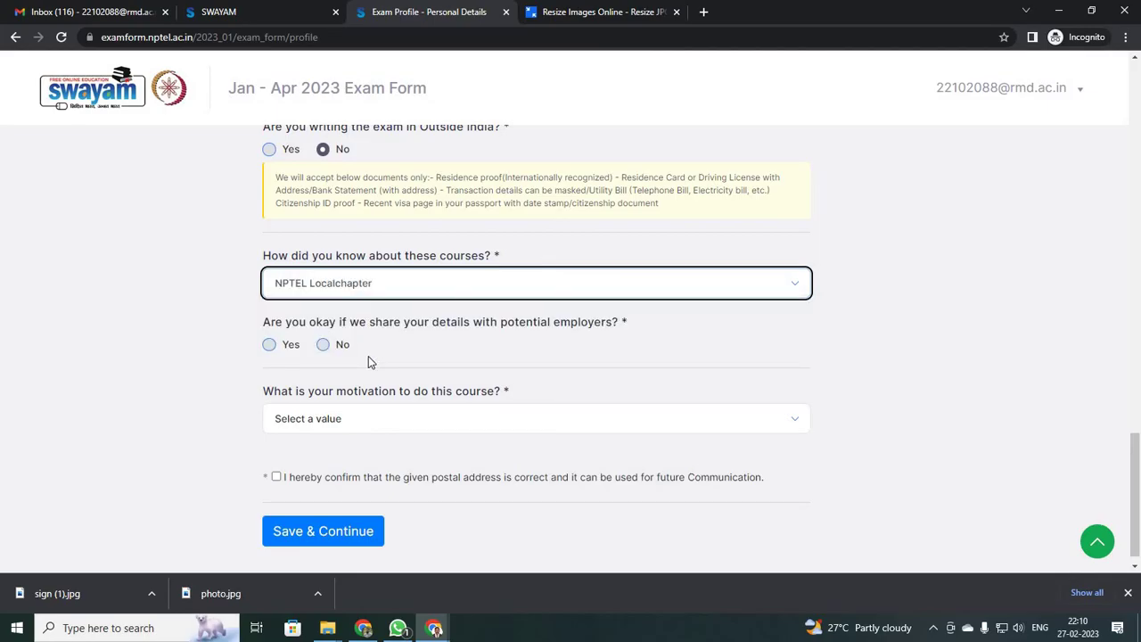
scroll(330, 343, down, 1)
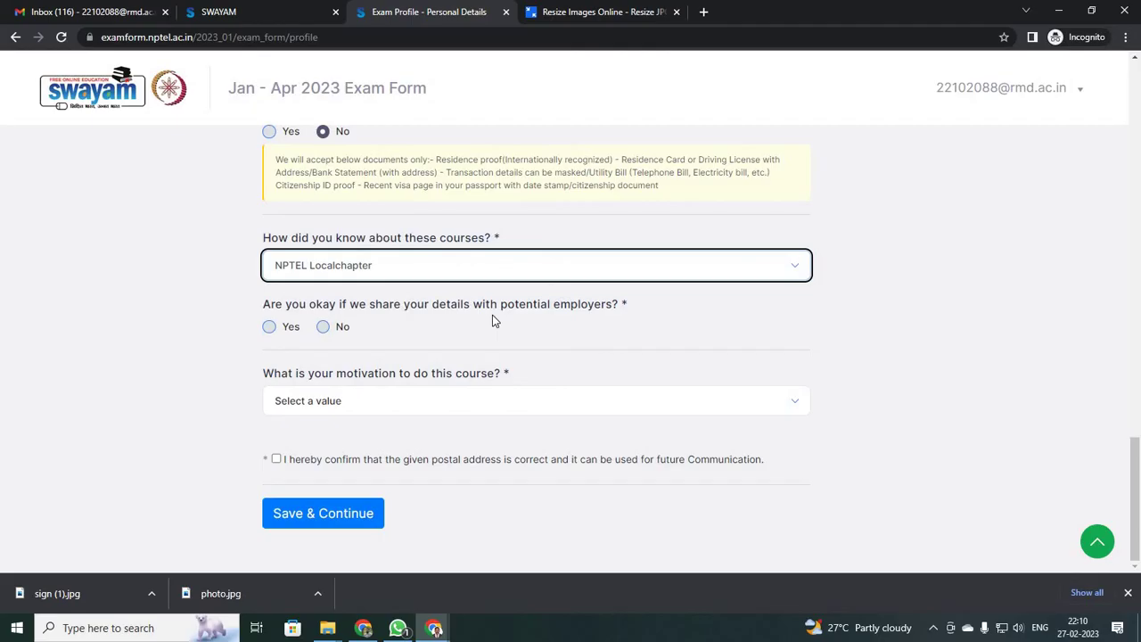
click(270, 327)
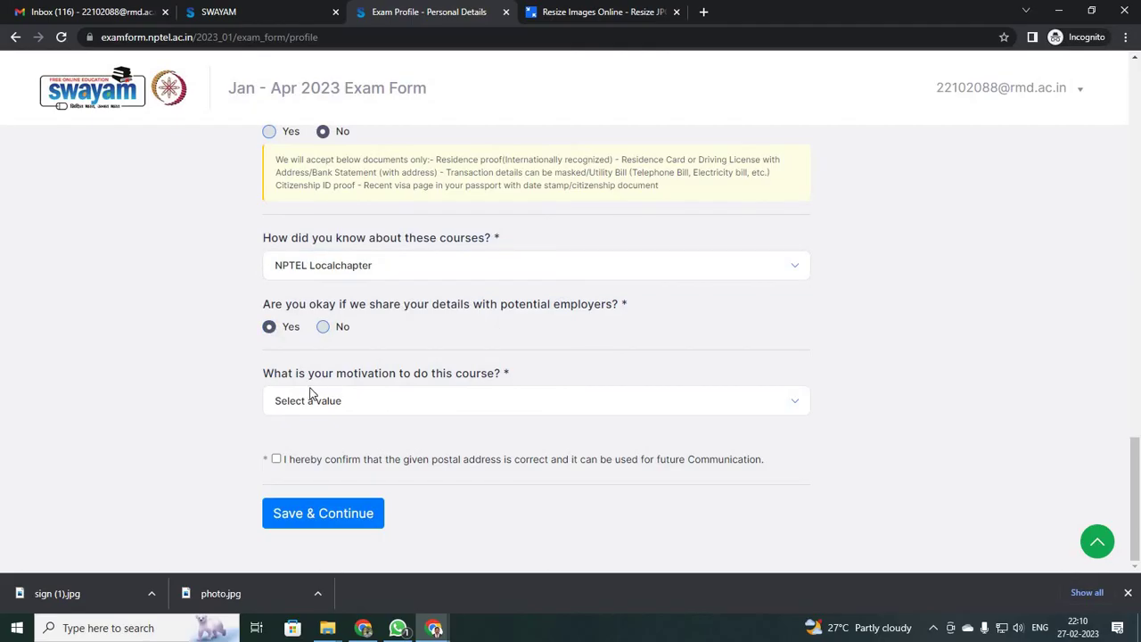
- Set motivation to 'To update myself with knowledge in this field', confirm the address, and save
click(381, 405)
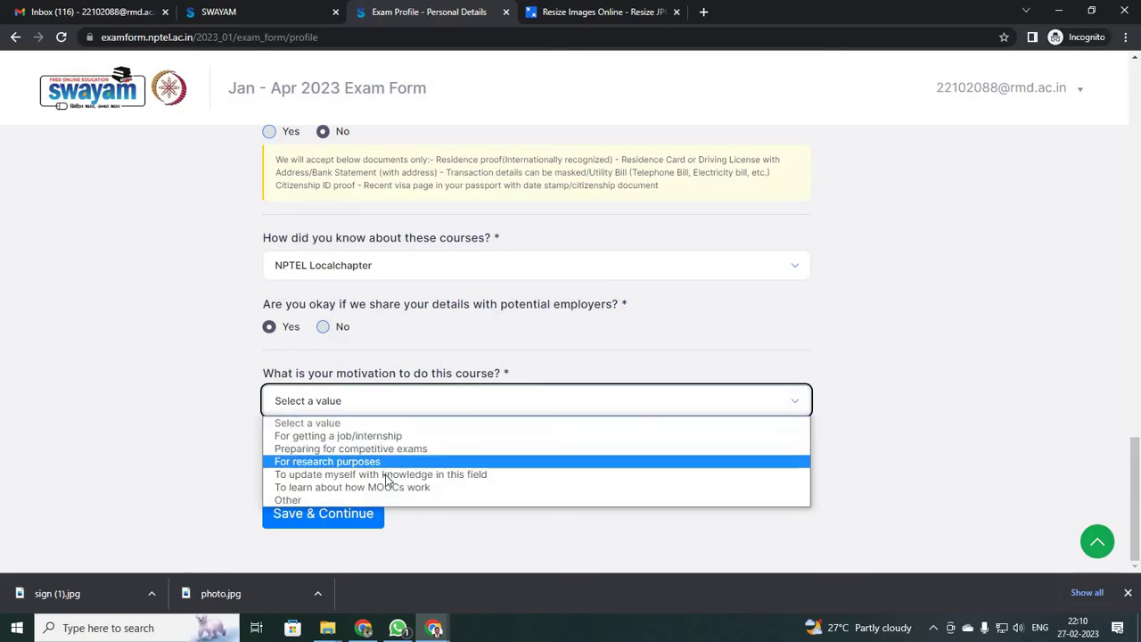
click(388, 478)
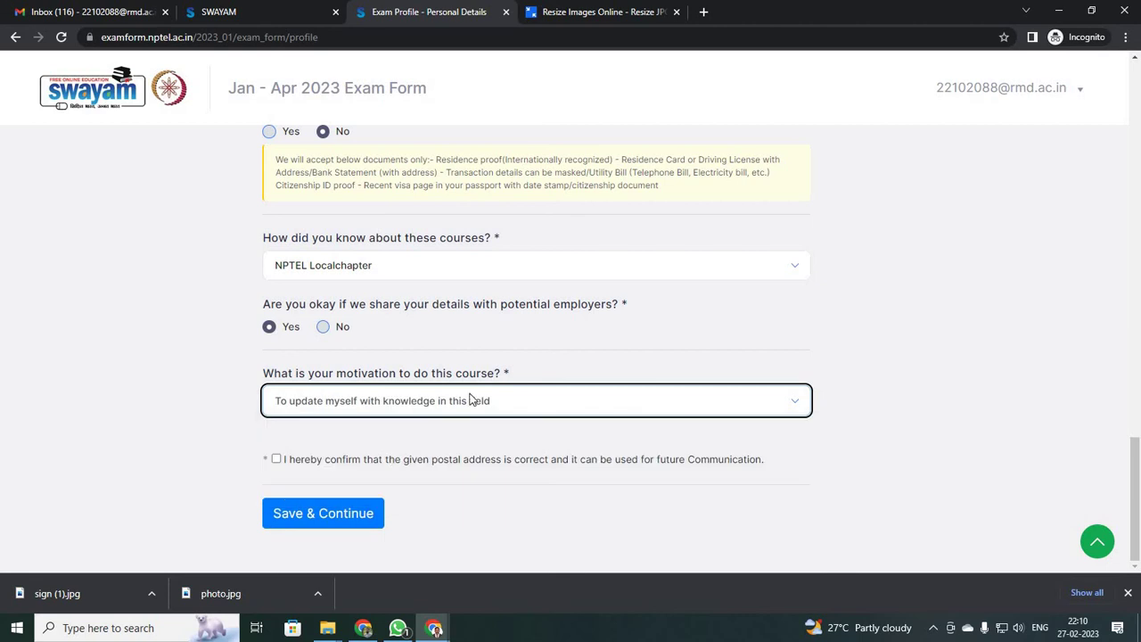
click(277, 460)
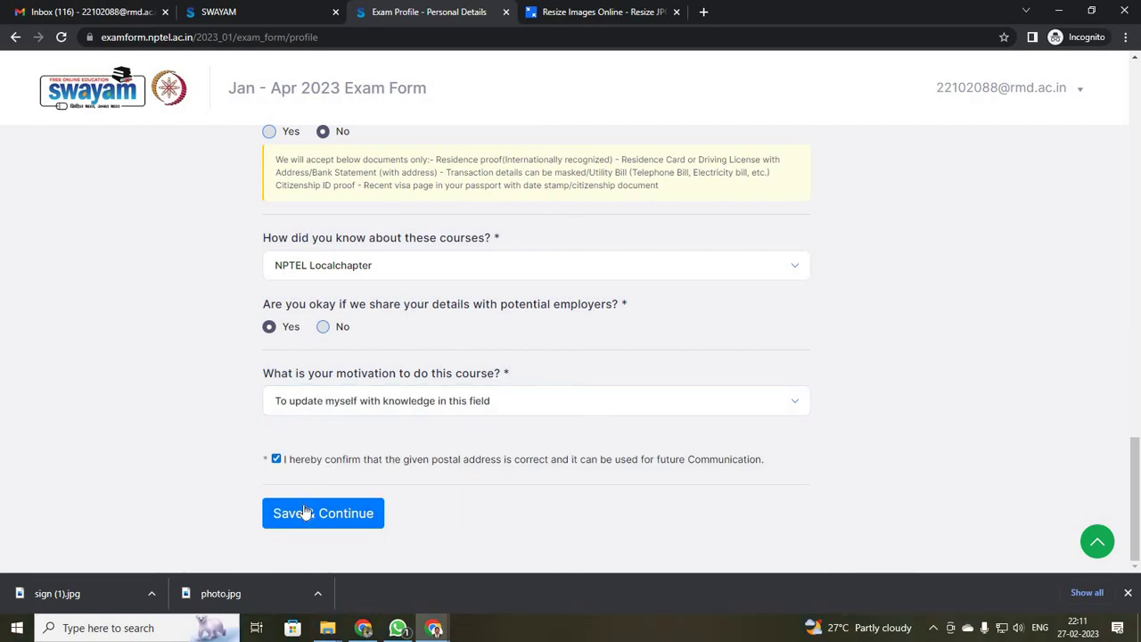
click(304, 513)
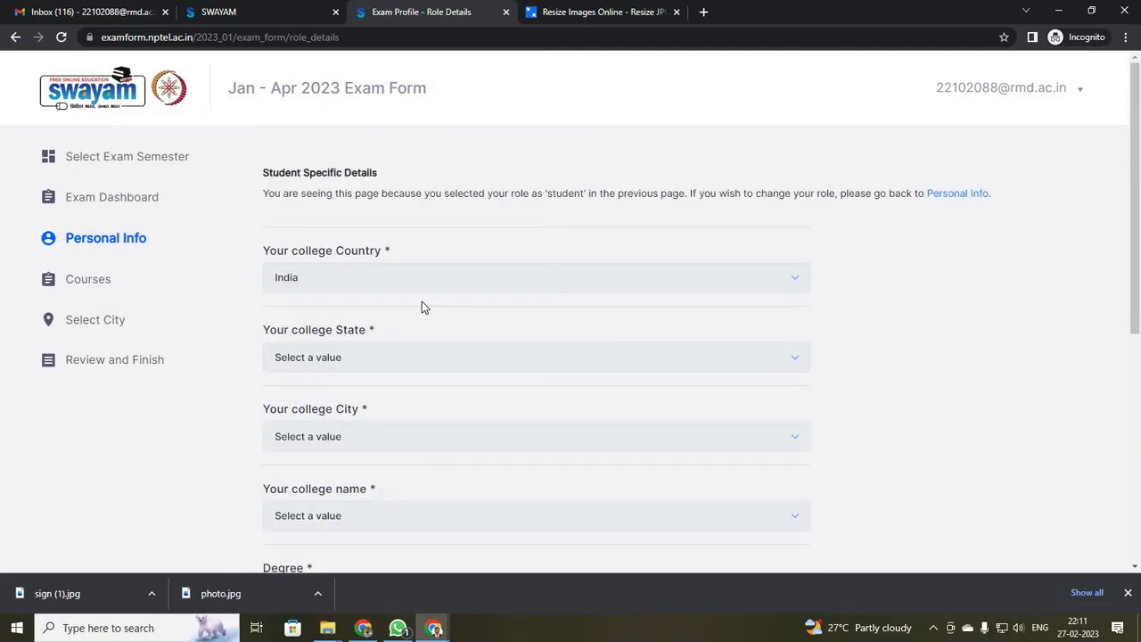
- Set the college state to Tamil Nadu
scroll(422, 301, down, 2)
scroll(422, 301, up, 2)
scroll(422, 301, down, 1)
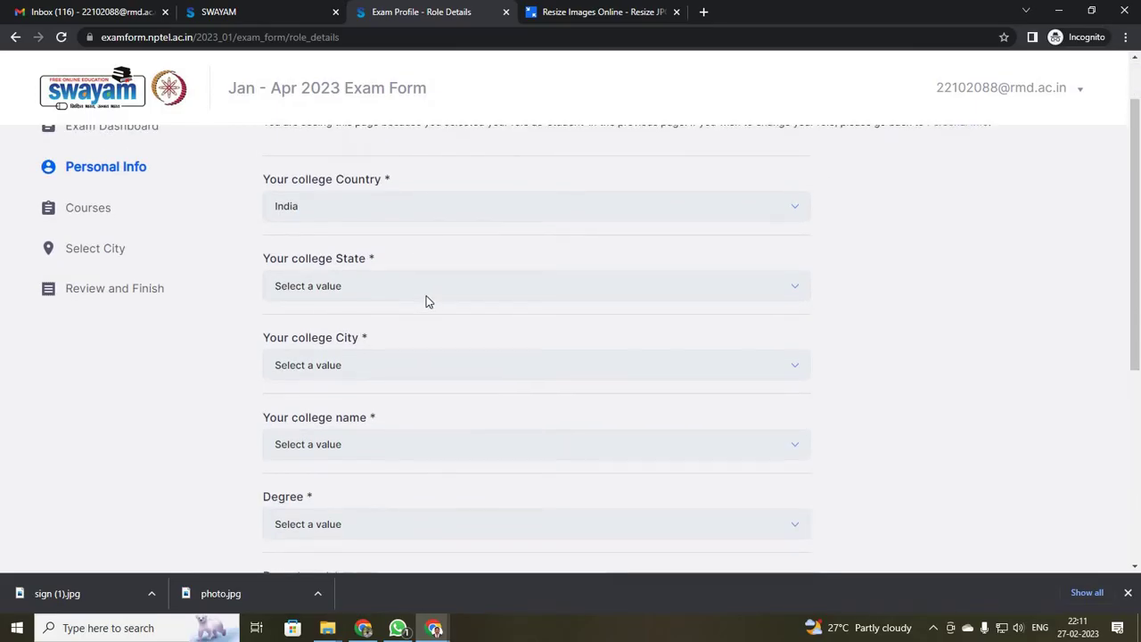
scroll(134, 282, up, 1)
scroll(116, 267, up, 1)
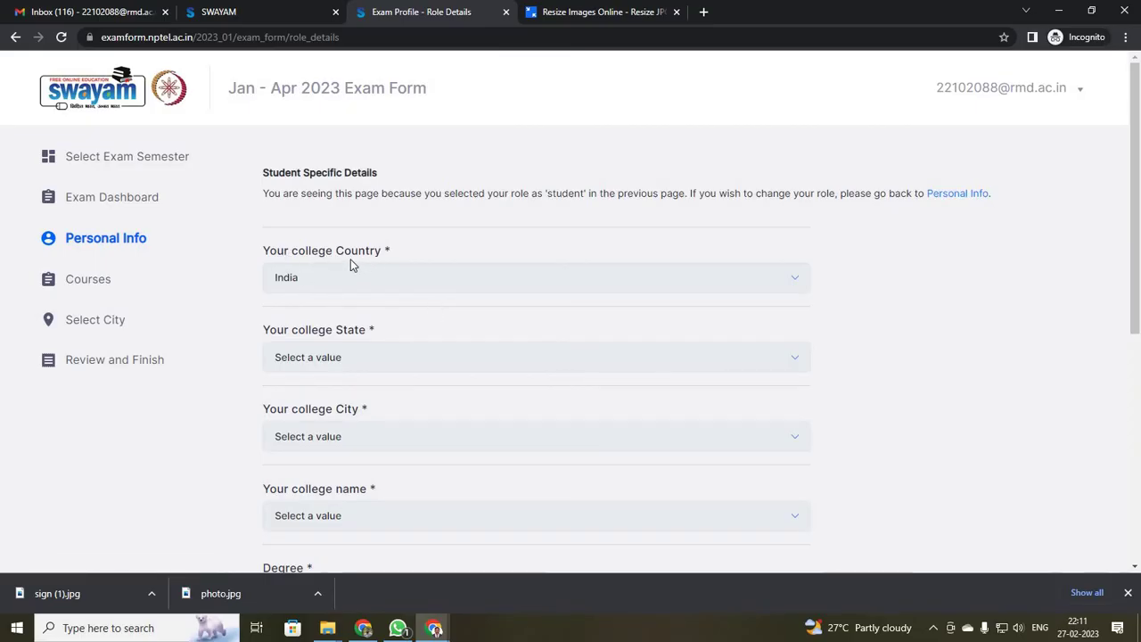
scroll(519, 285, down, 1)
click(471, 289)
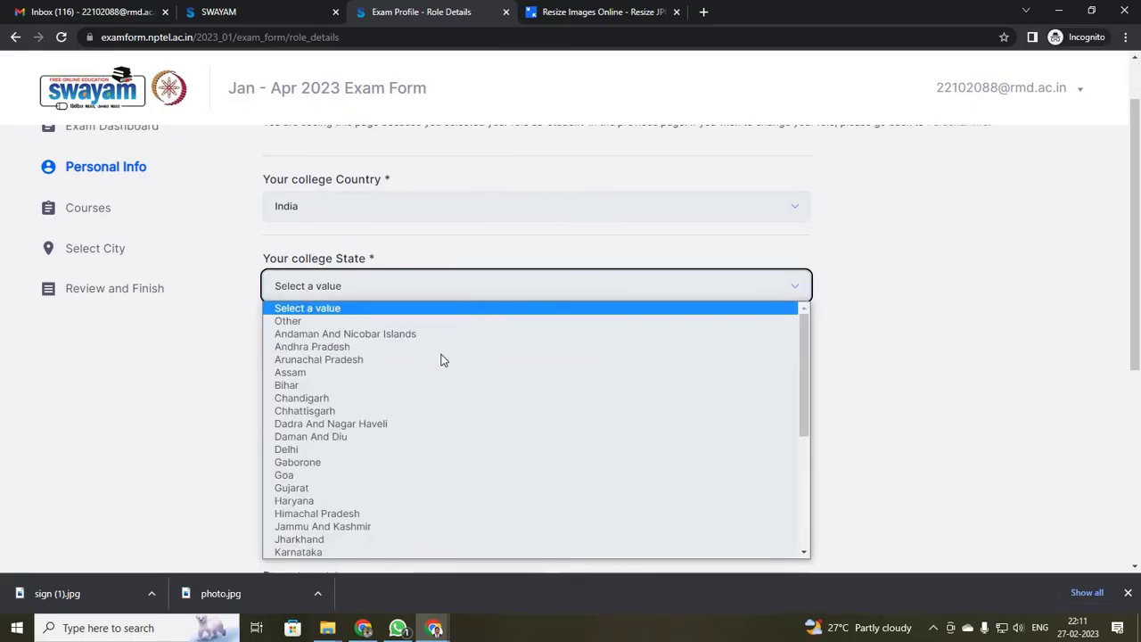
scroll(397, 463, down, 3)
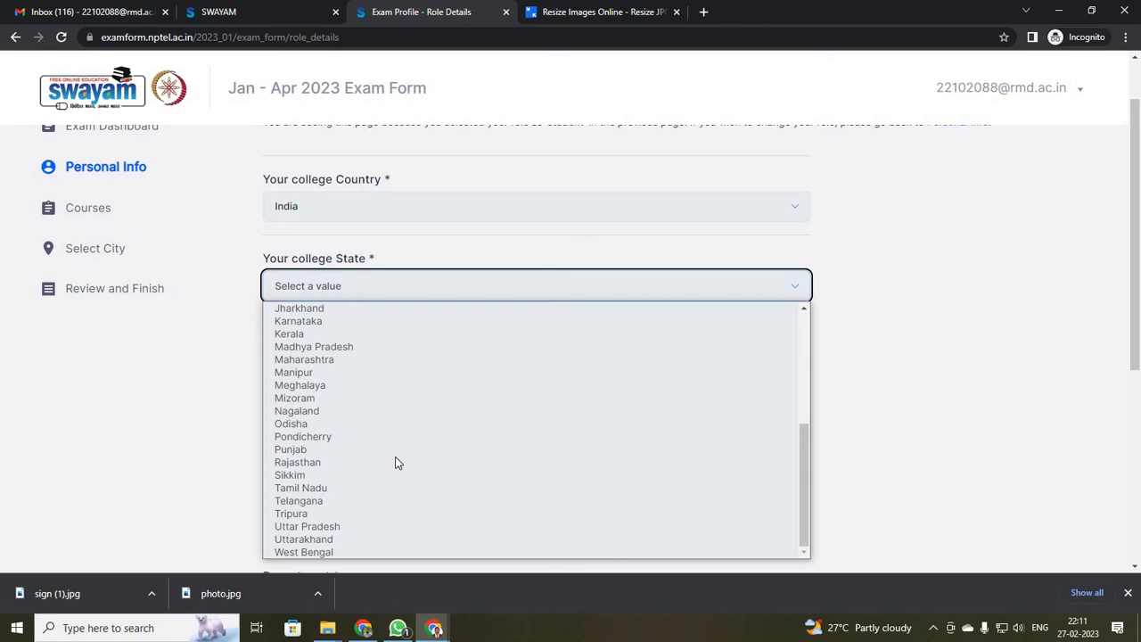
click(337, 488)
scroll(425, 232, down, 2)
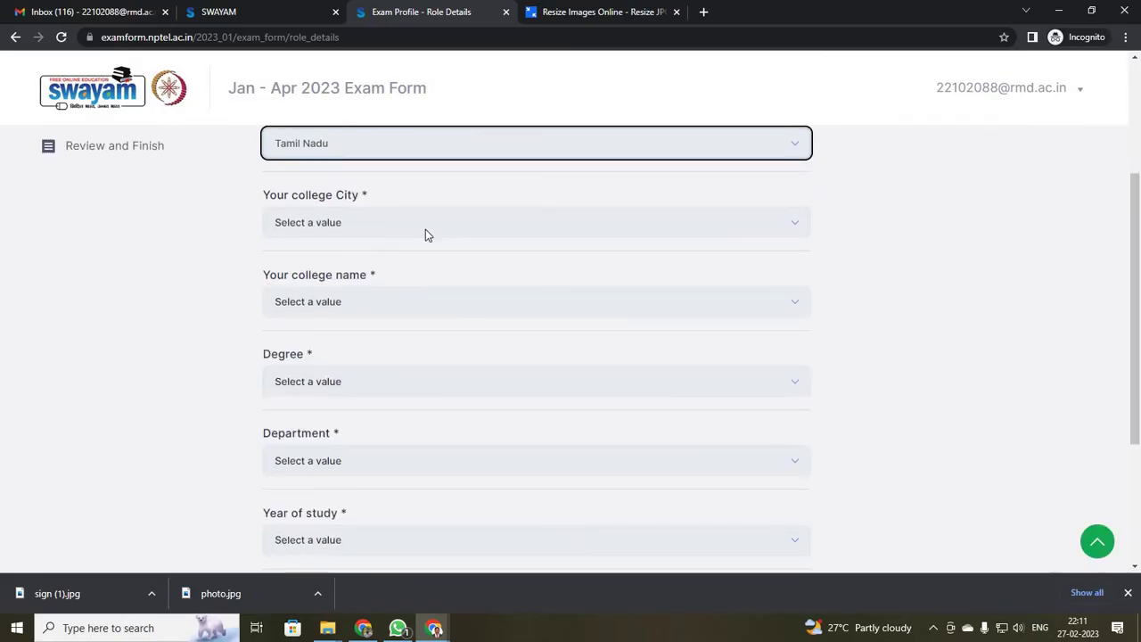
- Set the college city to Thiruvallur and the college to R.M.D. Engineering College
click(425, 229)
scroll(384, 348, down, 4)
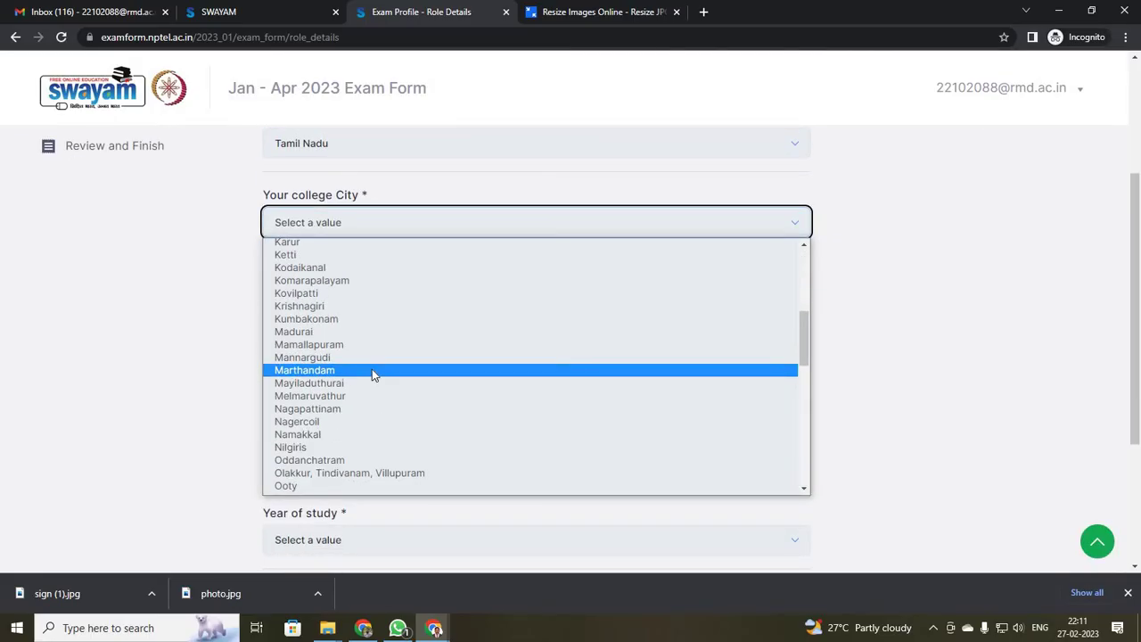
scroll(372, 374, up, 5)
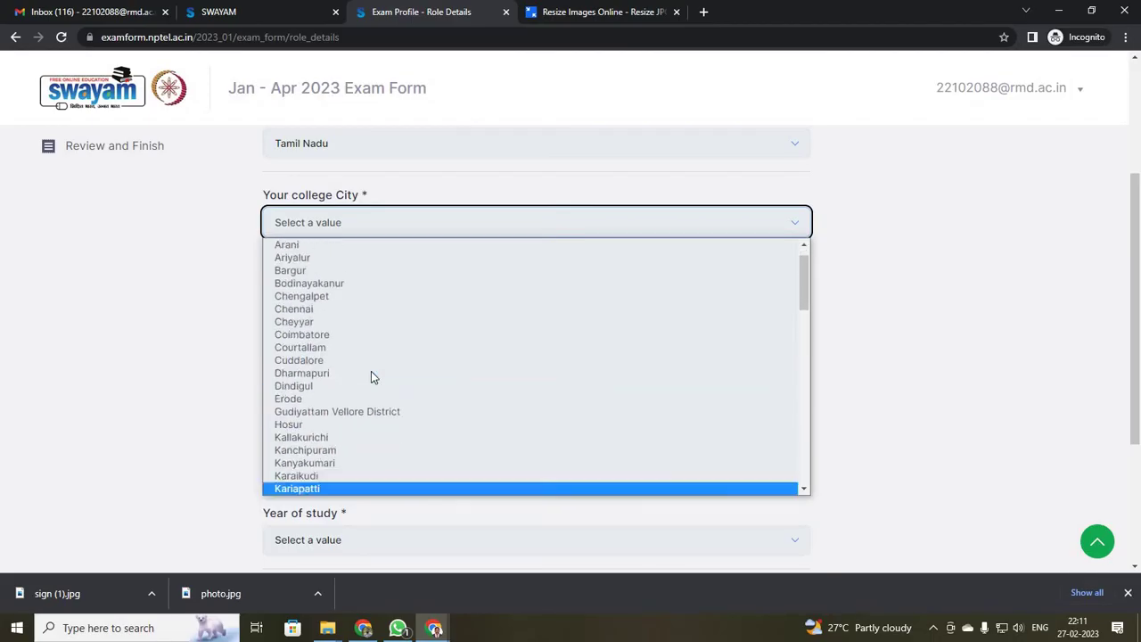
scroll(370, 371, down, 12)
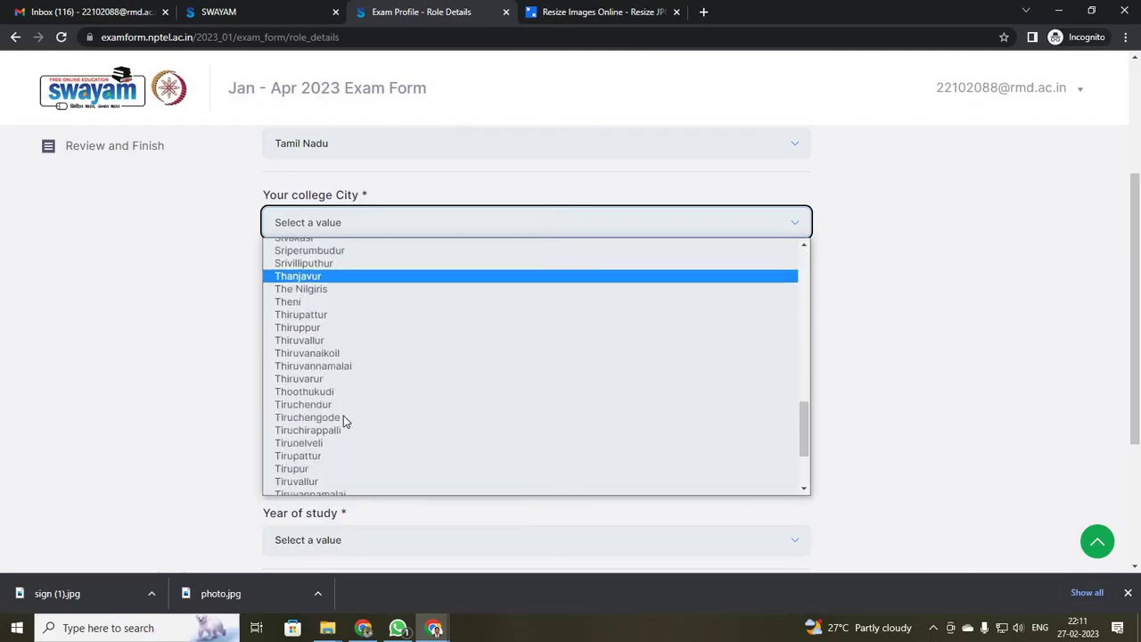
click(343, 338)
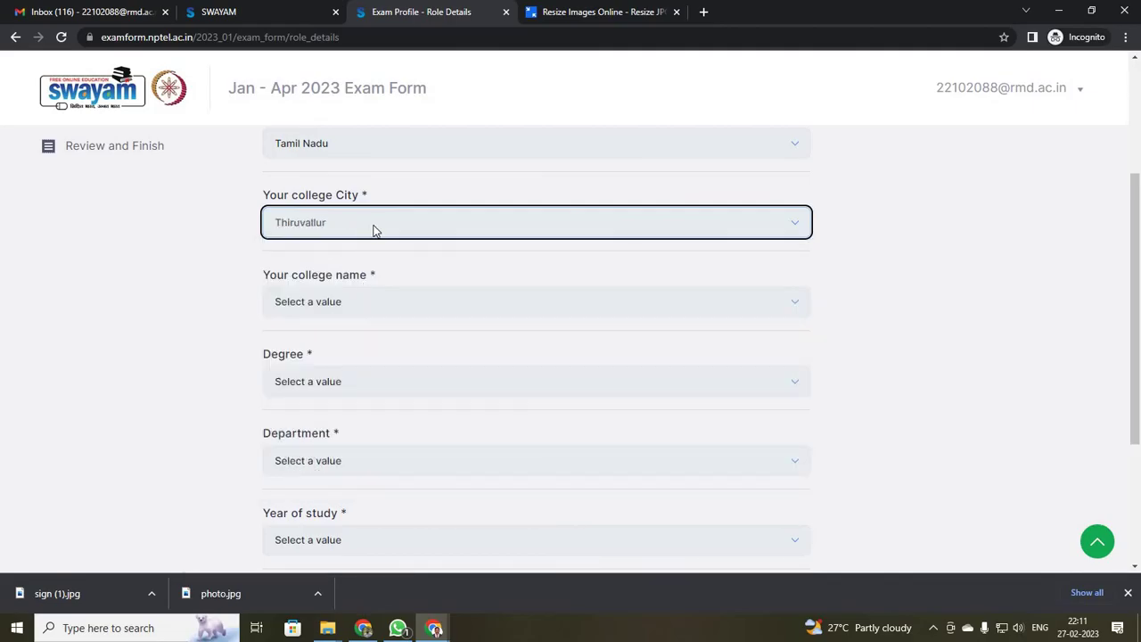
click(385, 305)
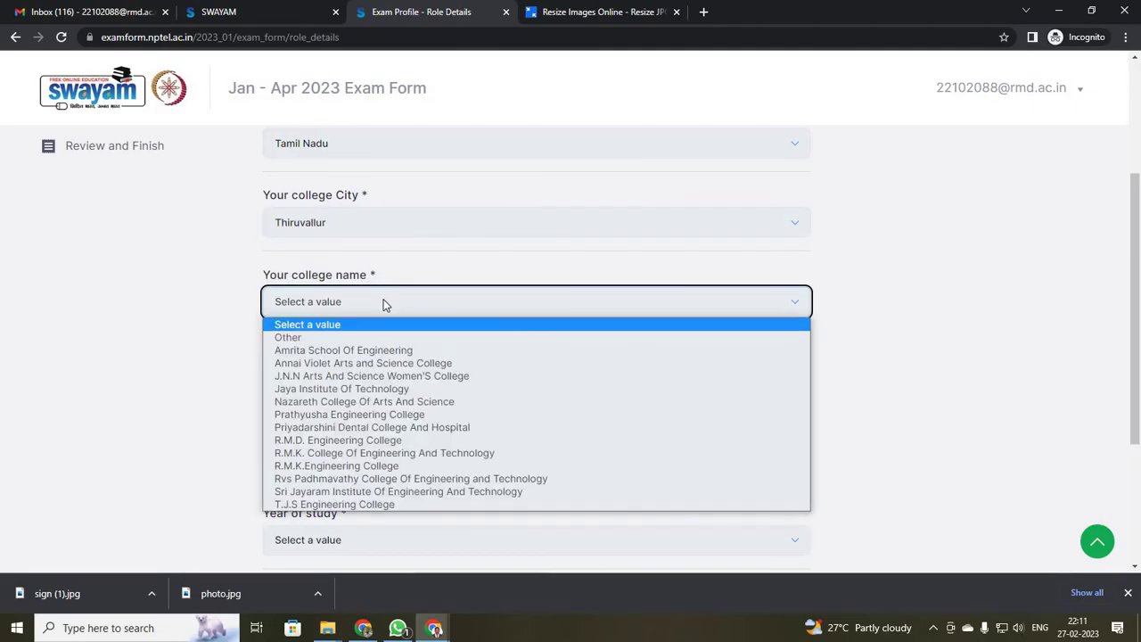
click(366, 443)
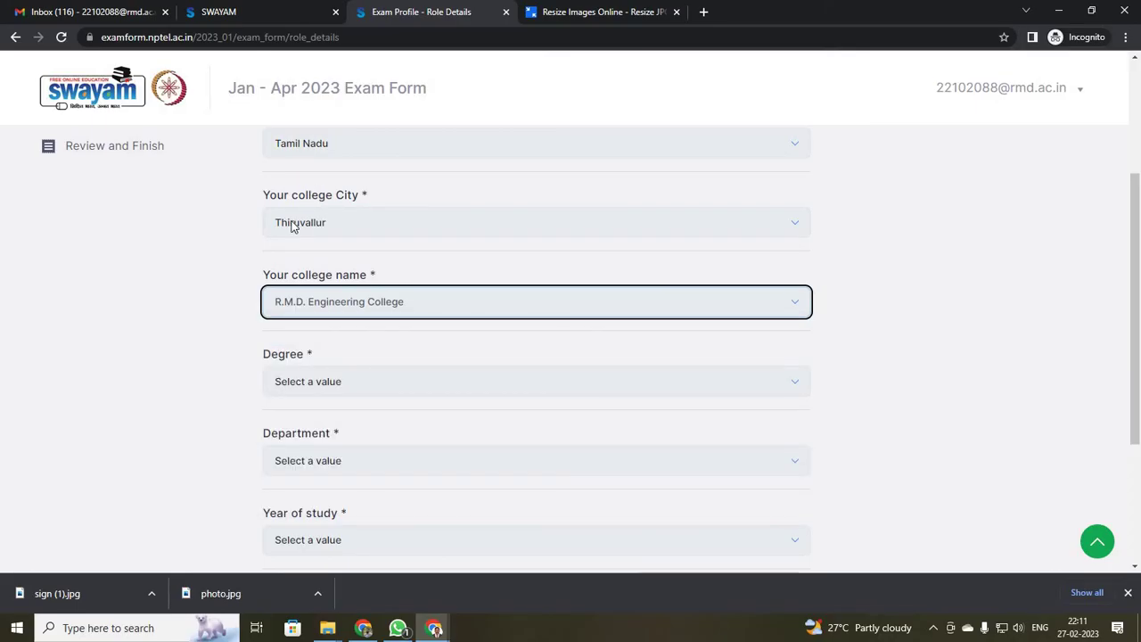
- Set degree BE, department Computer Science and Engineering, and year of study 1st Year
scroll(330, 295, down, 1)
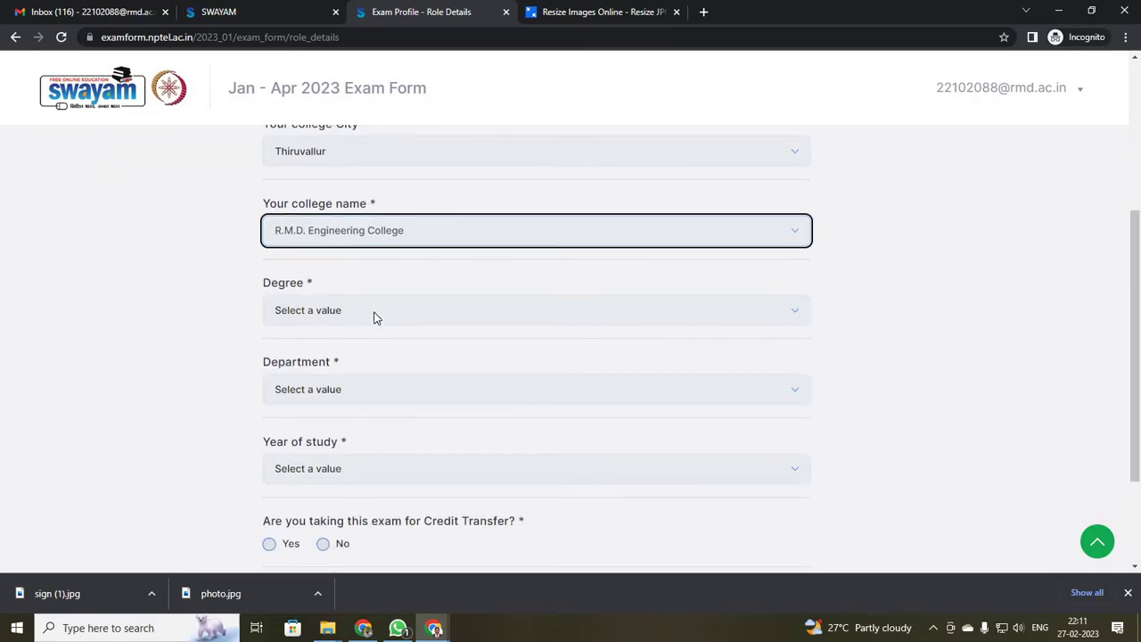
click(374, 314)
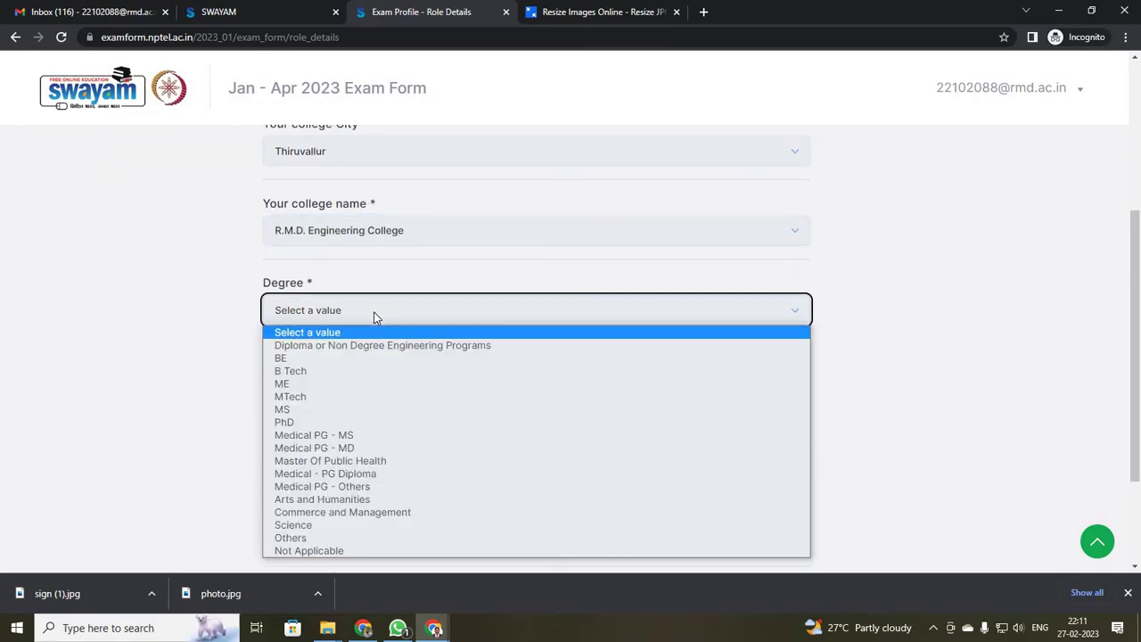
click(353, 359)
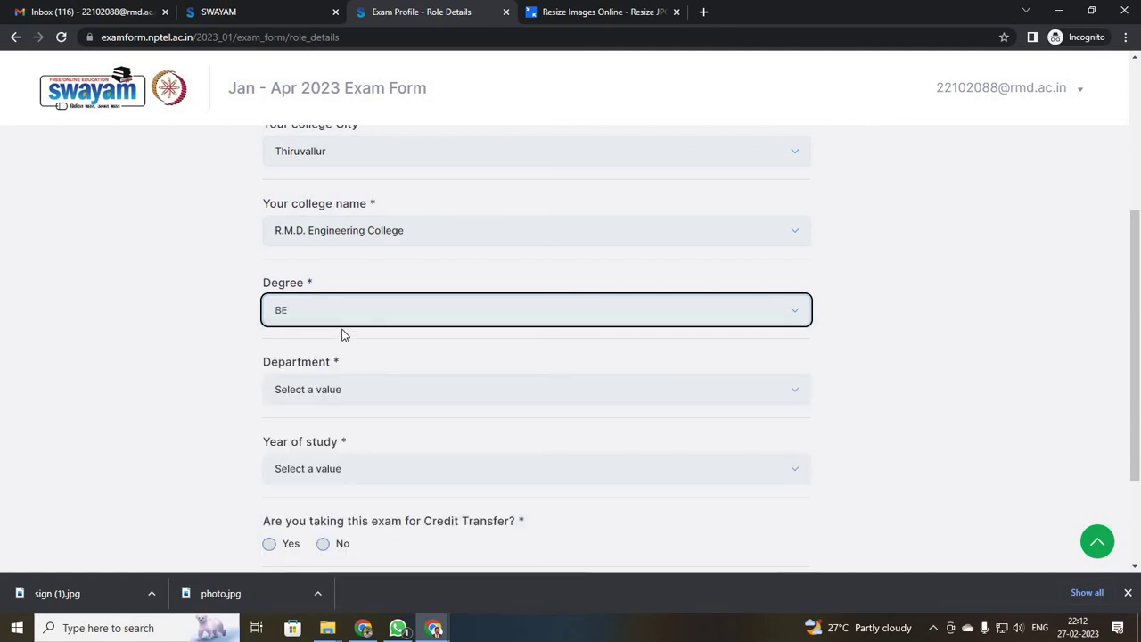
click(351, 322)
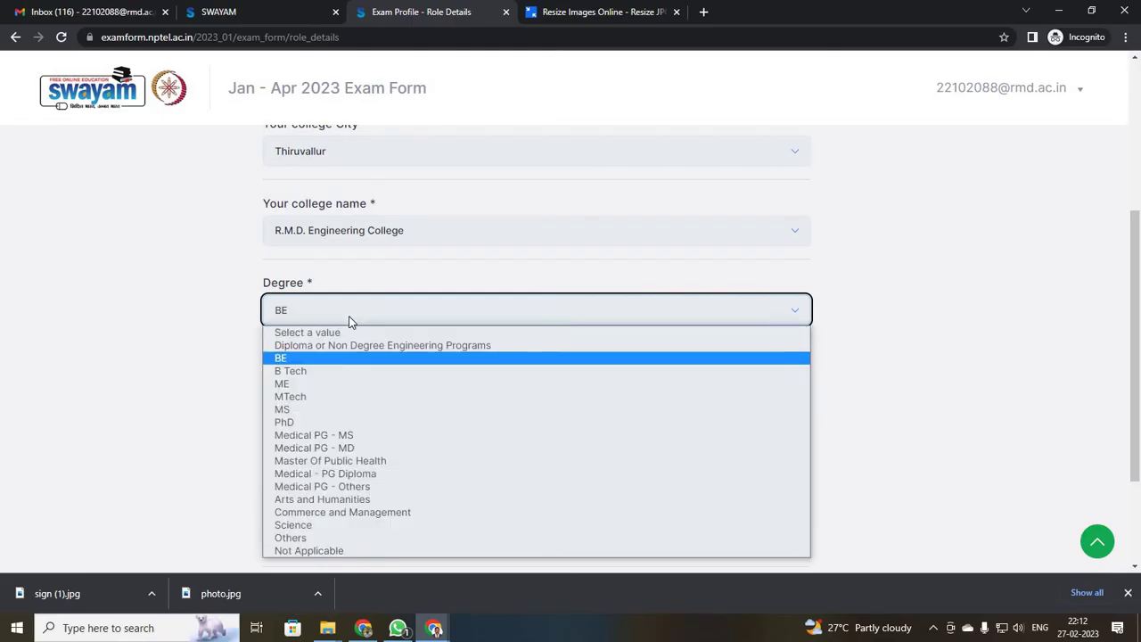
click(298, 361)
scroll(303, 336, down, 3)
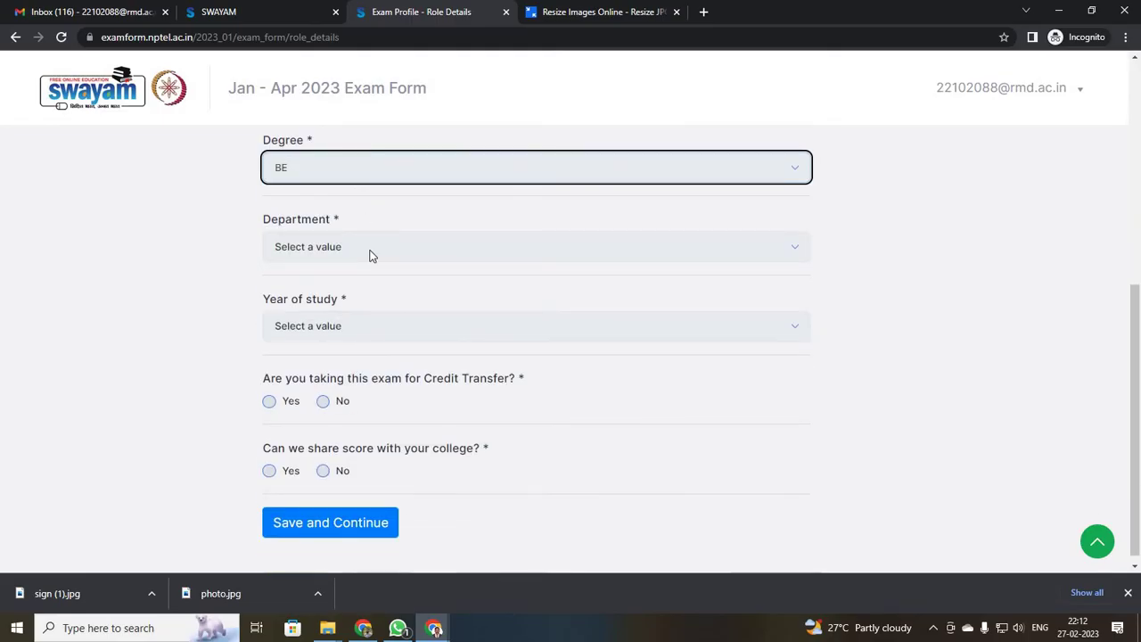
click(369, 253)
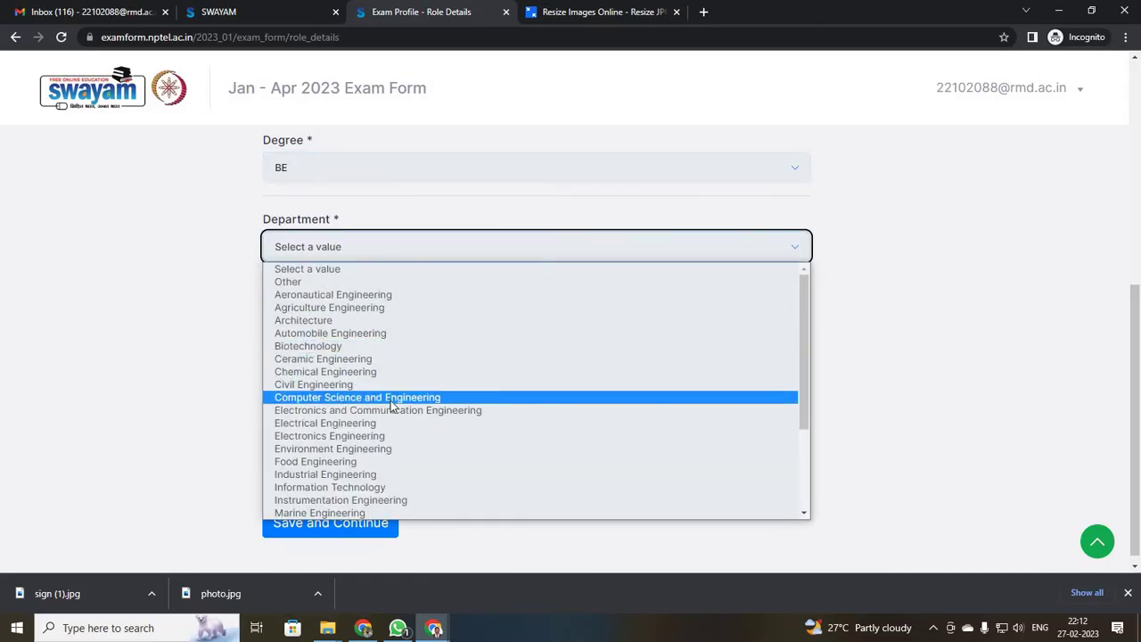
click(392, 405)
scroll(357, 343, down, 1)
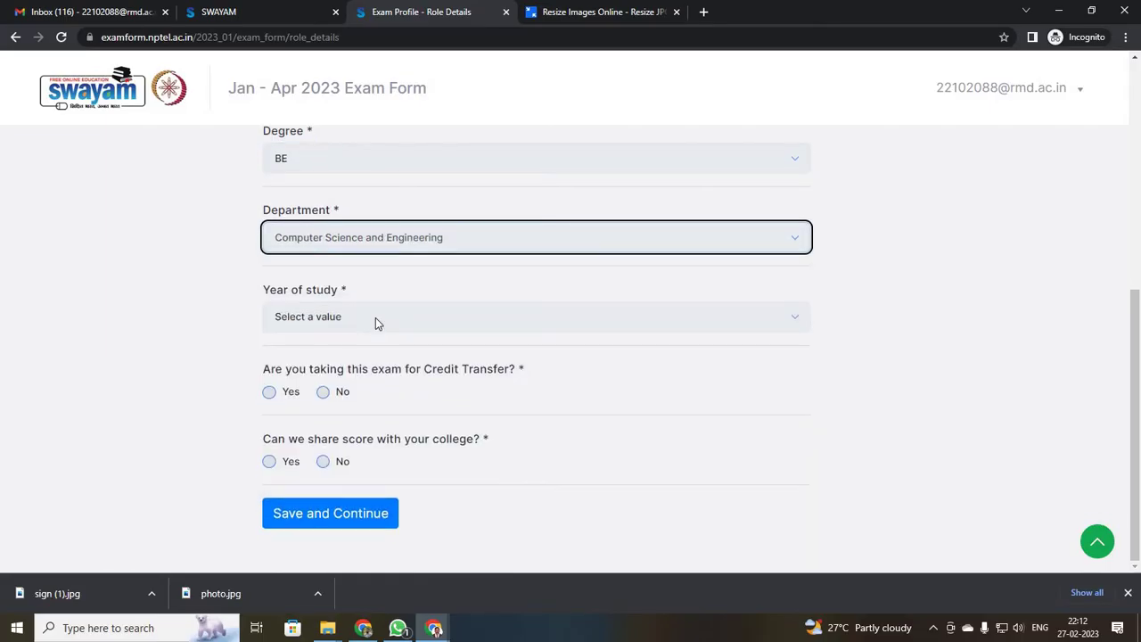
click(375, 322)
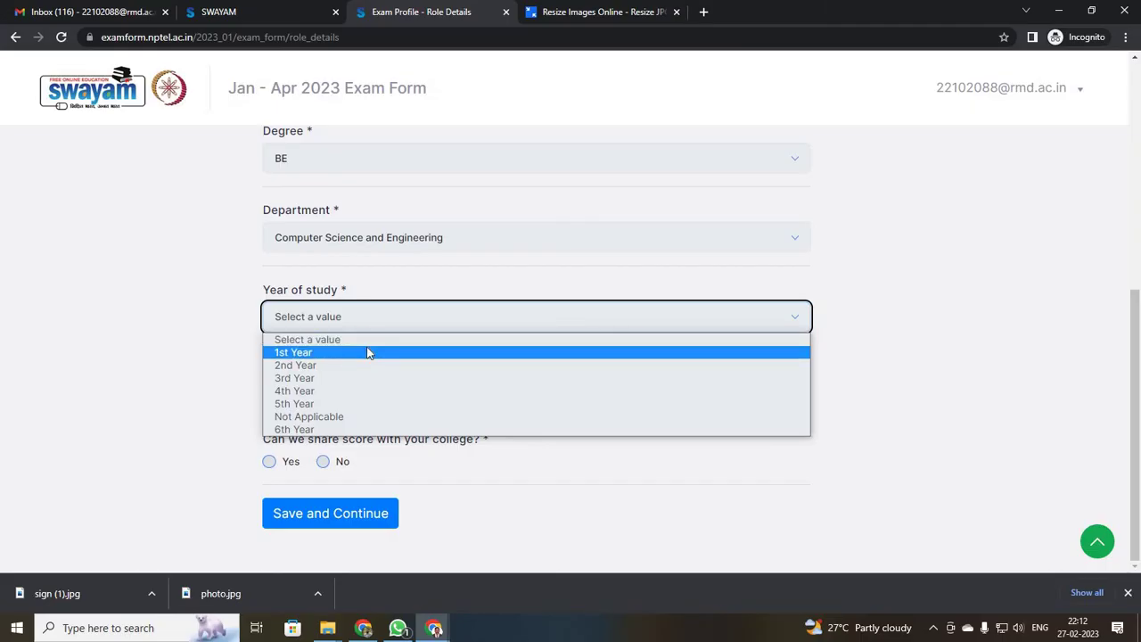
click(368, 353)
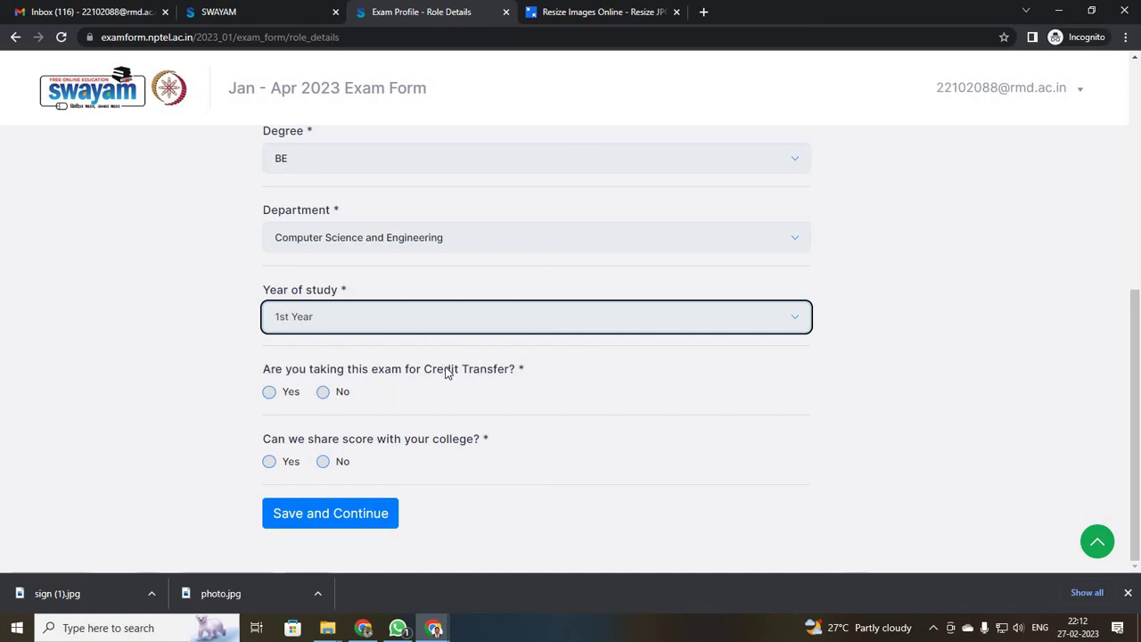
- Answer No to credit transfer, allow score sharing with the college, accept the agreement, and save
click(324, 393)
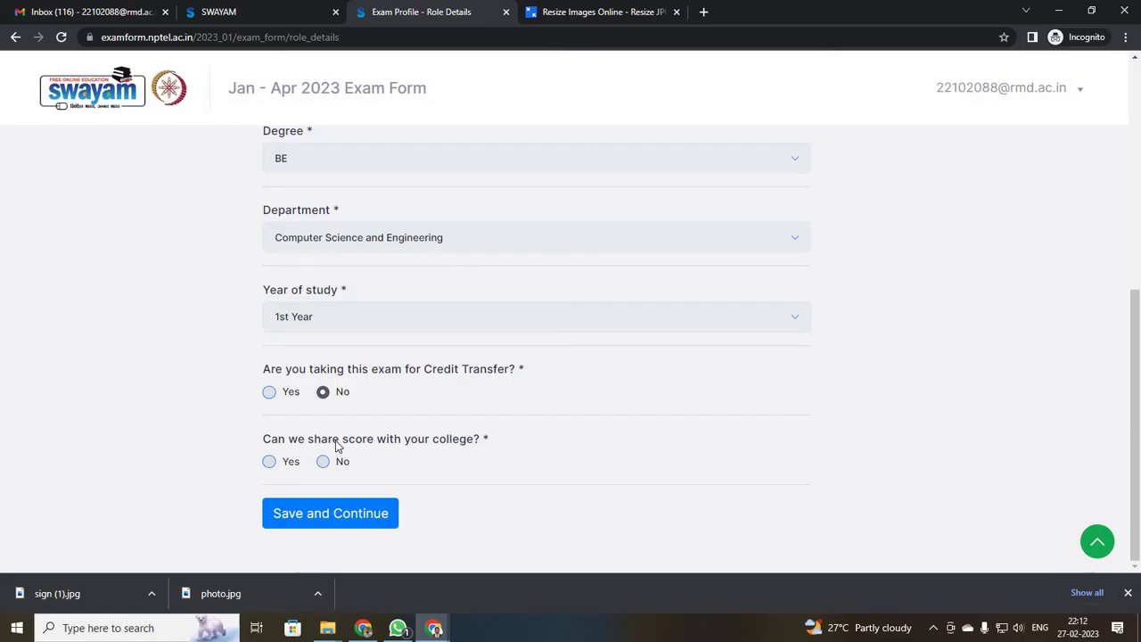
click(269, 462)
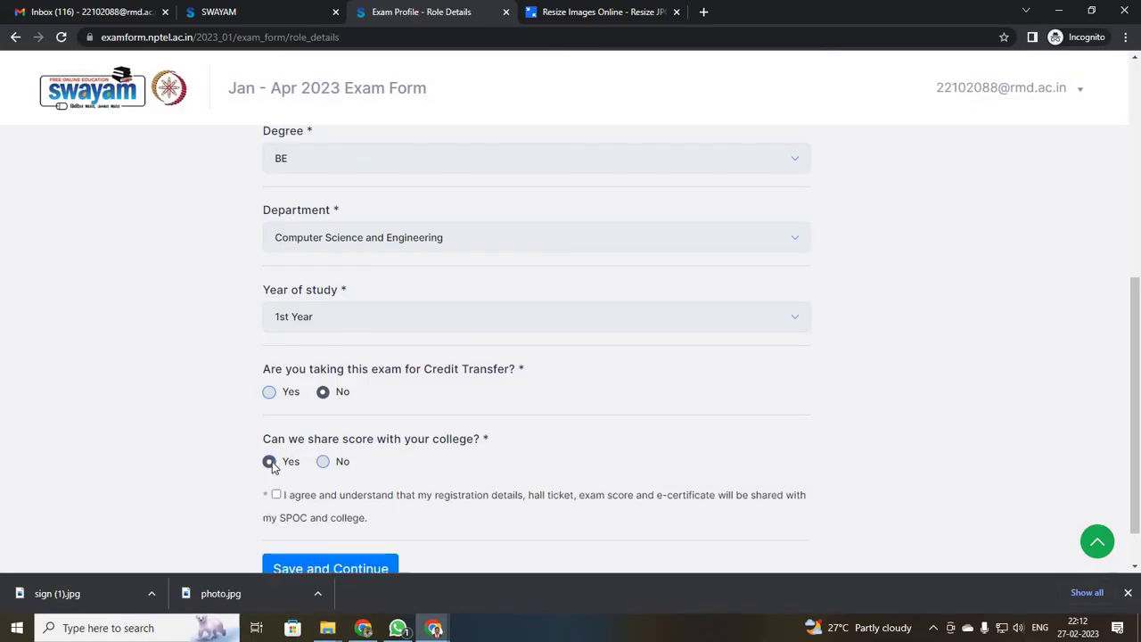
scroll(272, 465, down, 1)
click(276, 441)
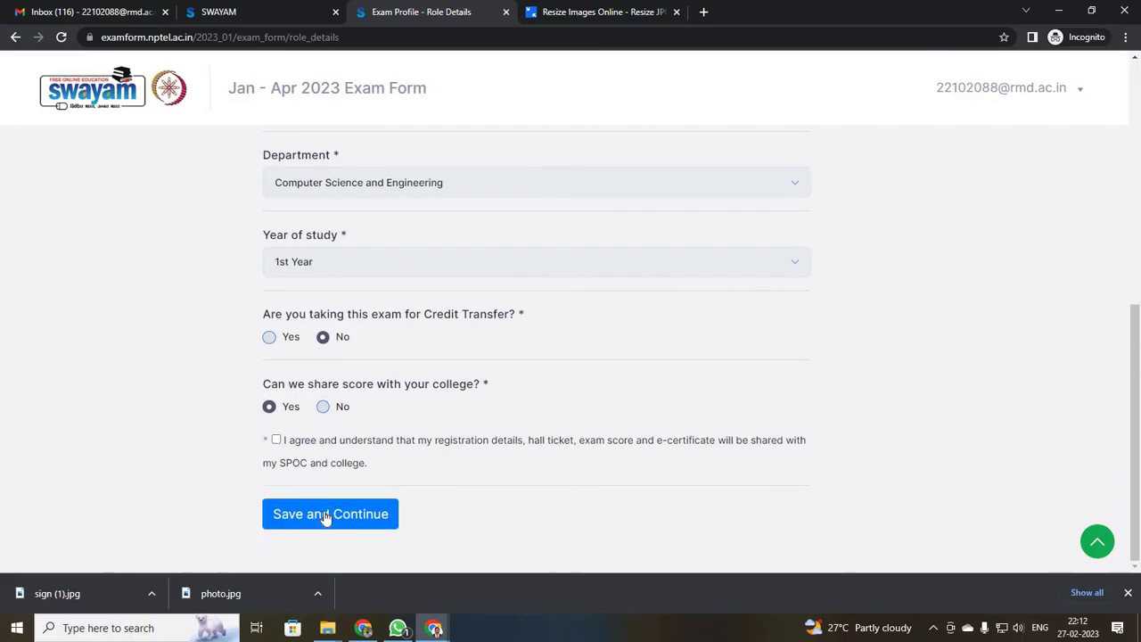
click(323, 517)
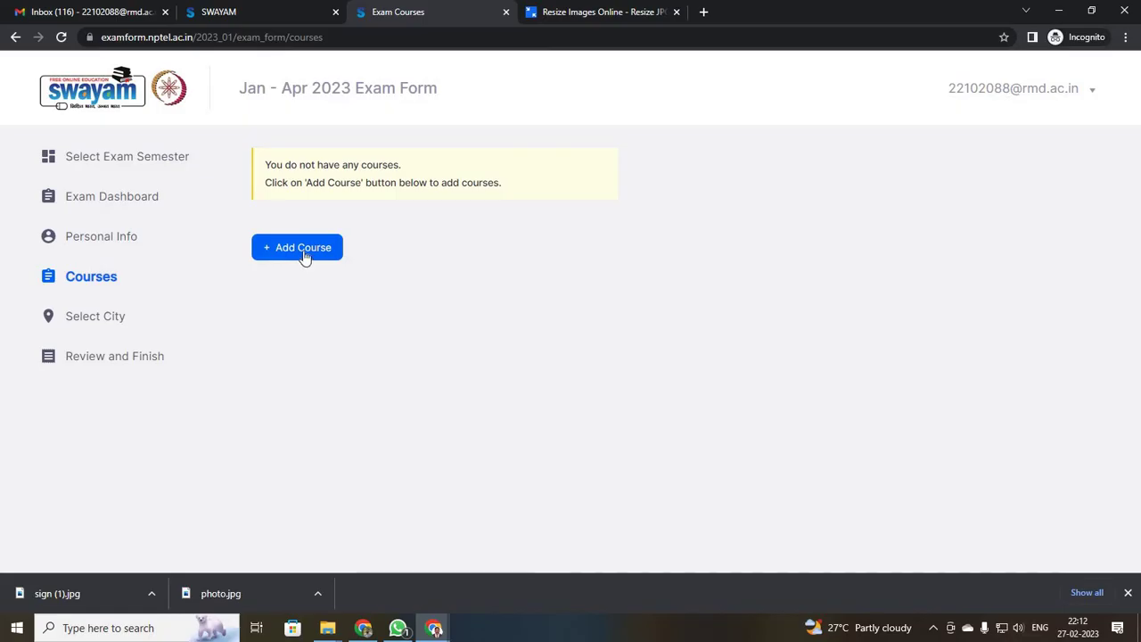
- Add the Enhancing Soft Skills and Personality course with exam day 2023-04-29
click(303, 254)
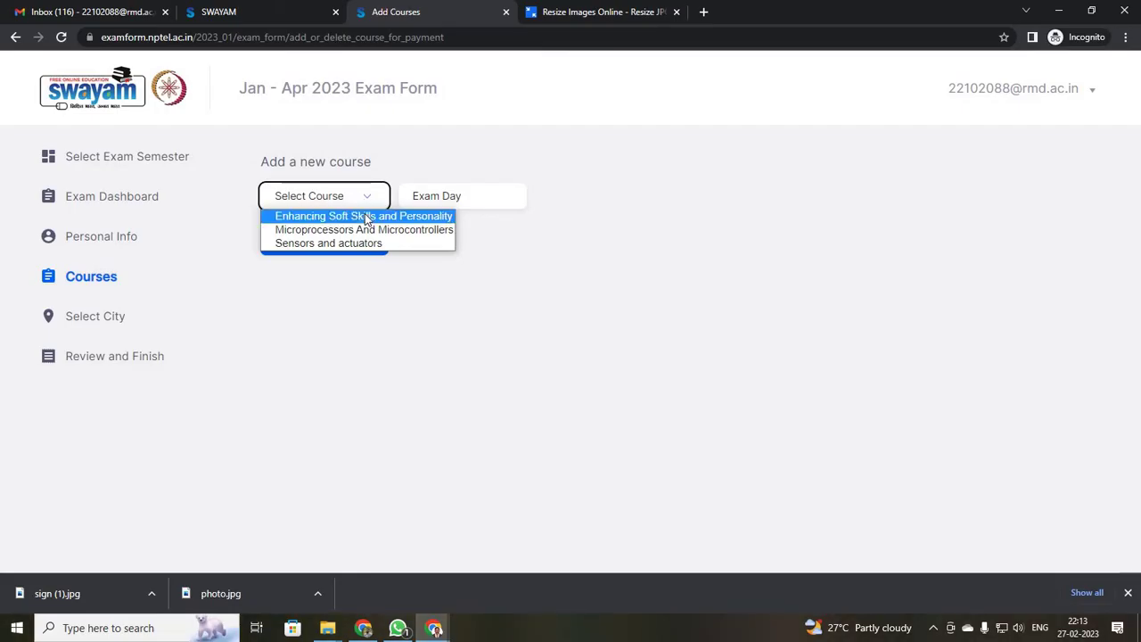
click(365, 216)
click(471, 194)
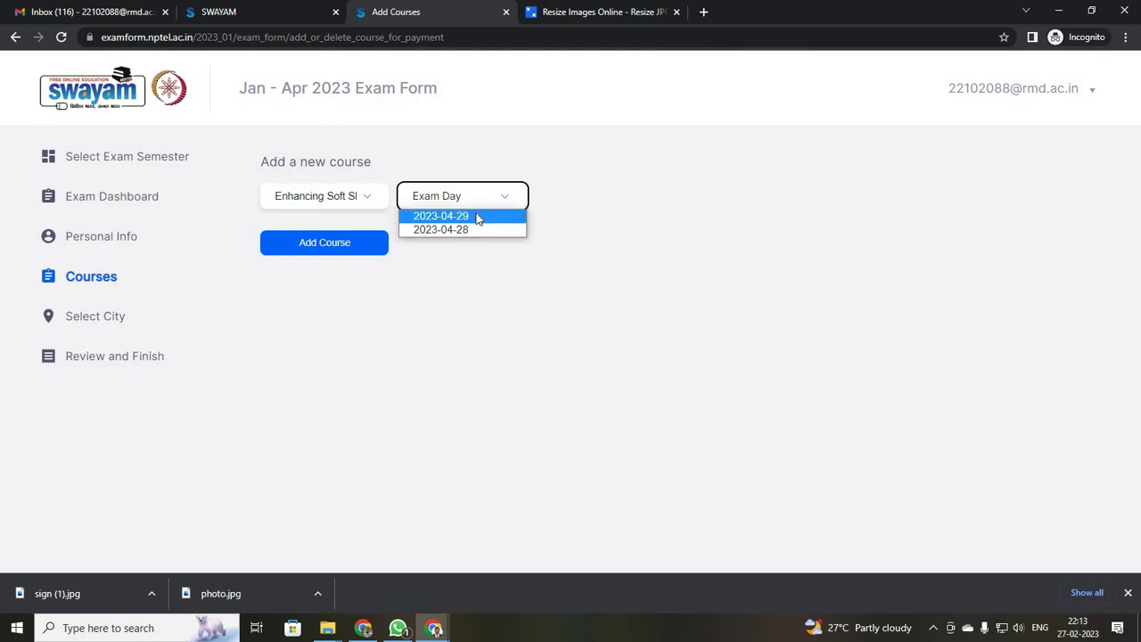
click(473, 219)
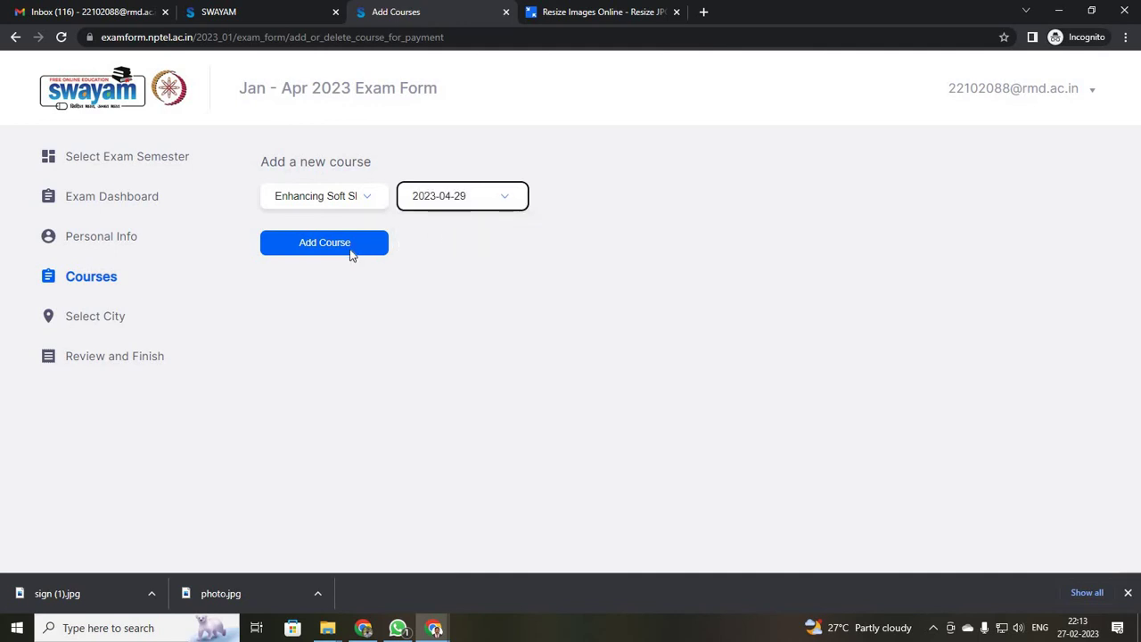
click(347, 255)
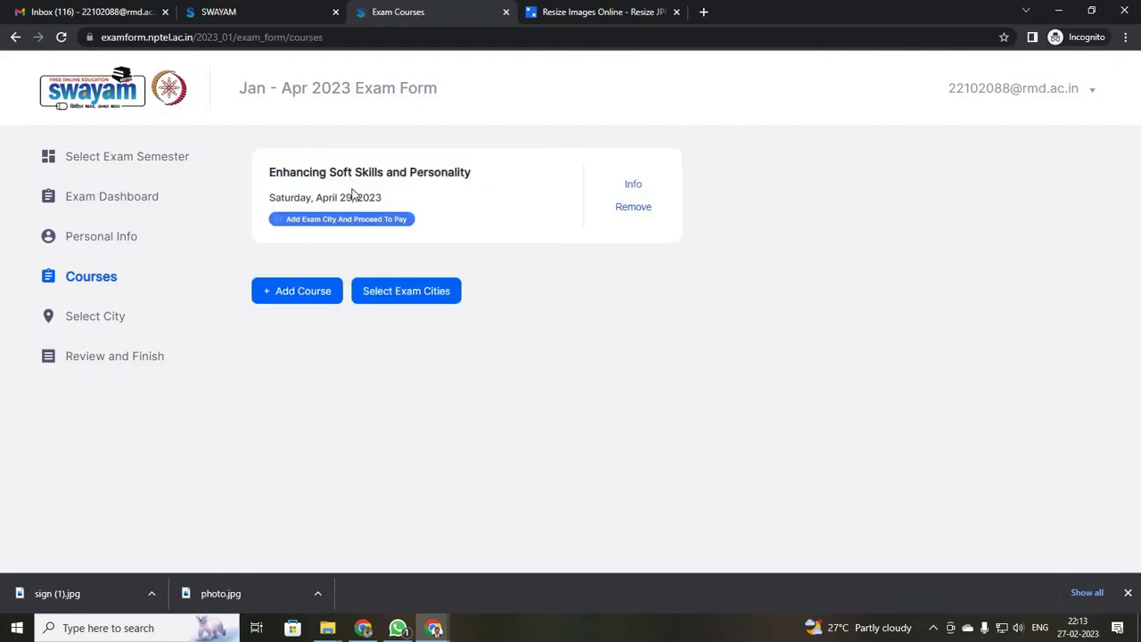
click(306, 296)
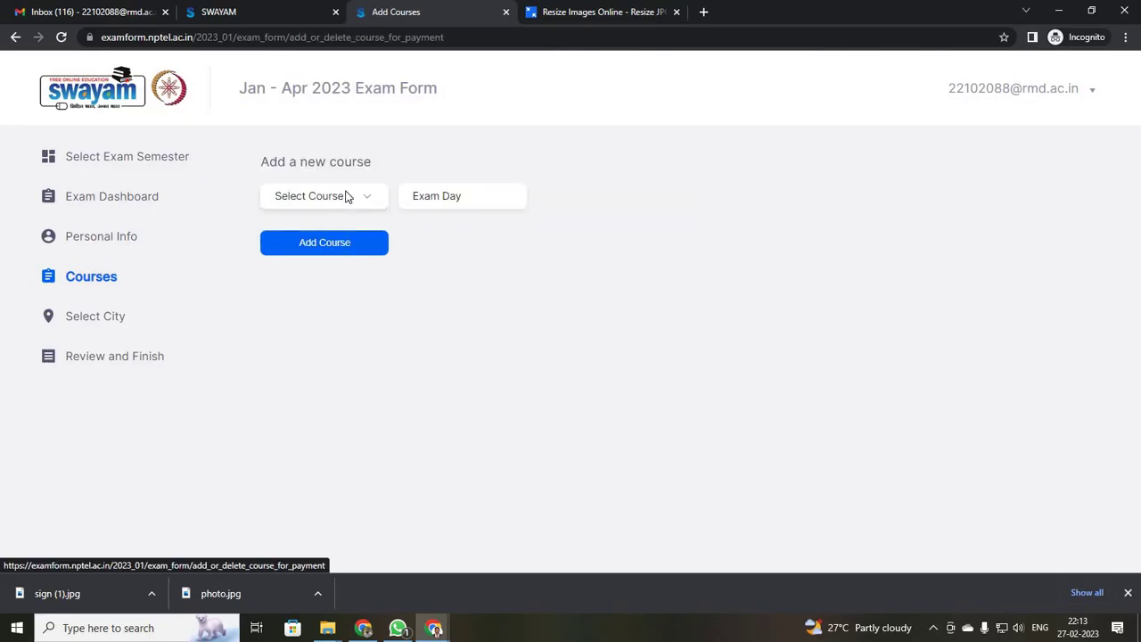
click(349, 198)
click(346, 217)
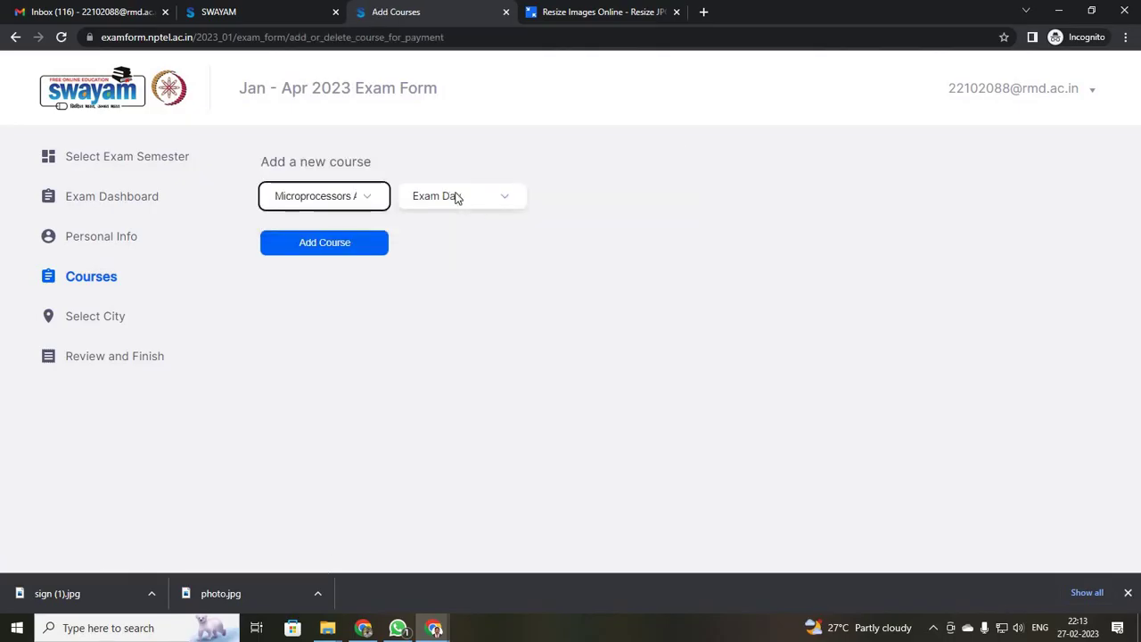
click(455, 198)
click(458, 218)
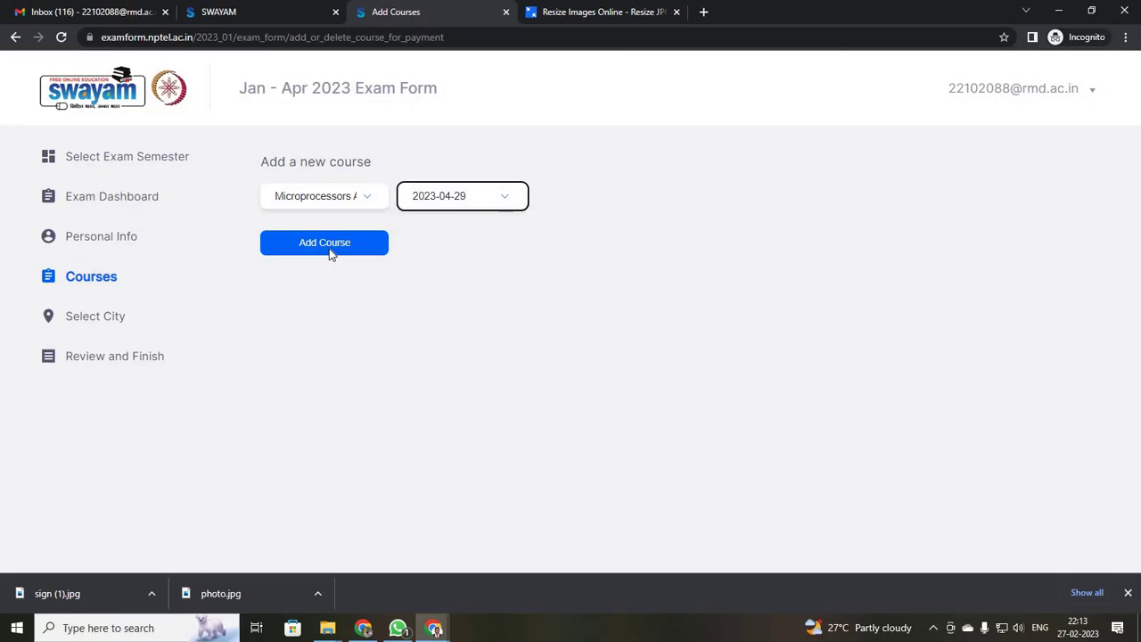
click(330, 252)
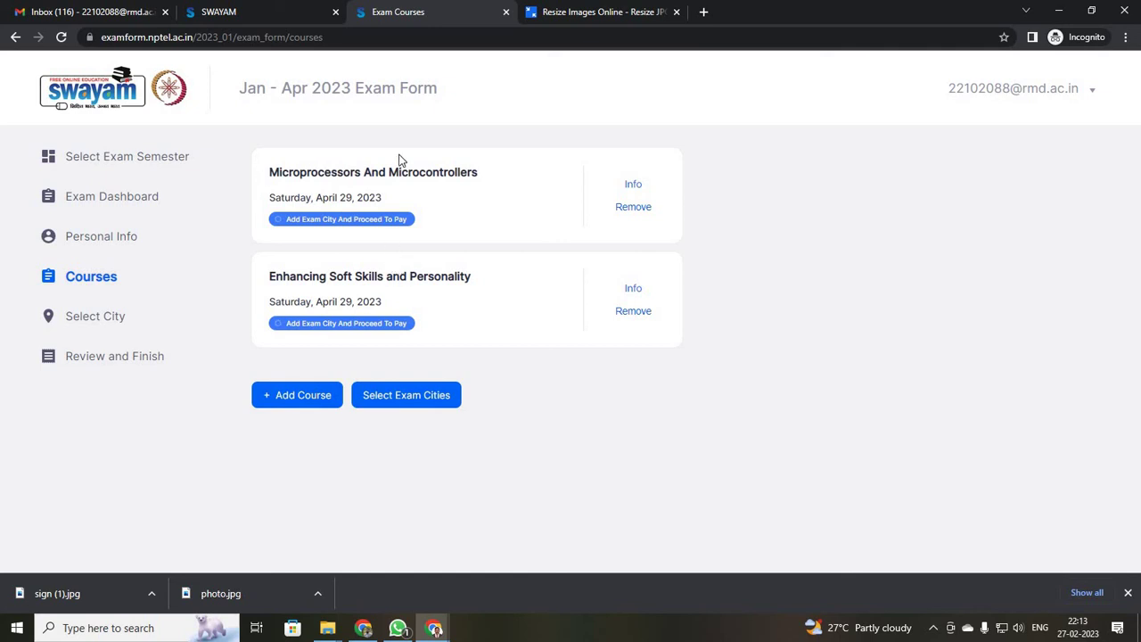
click(633, 207)
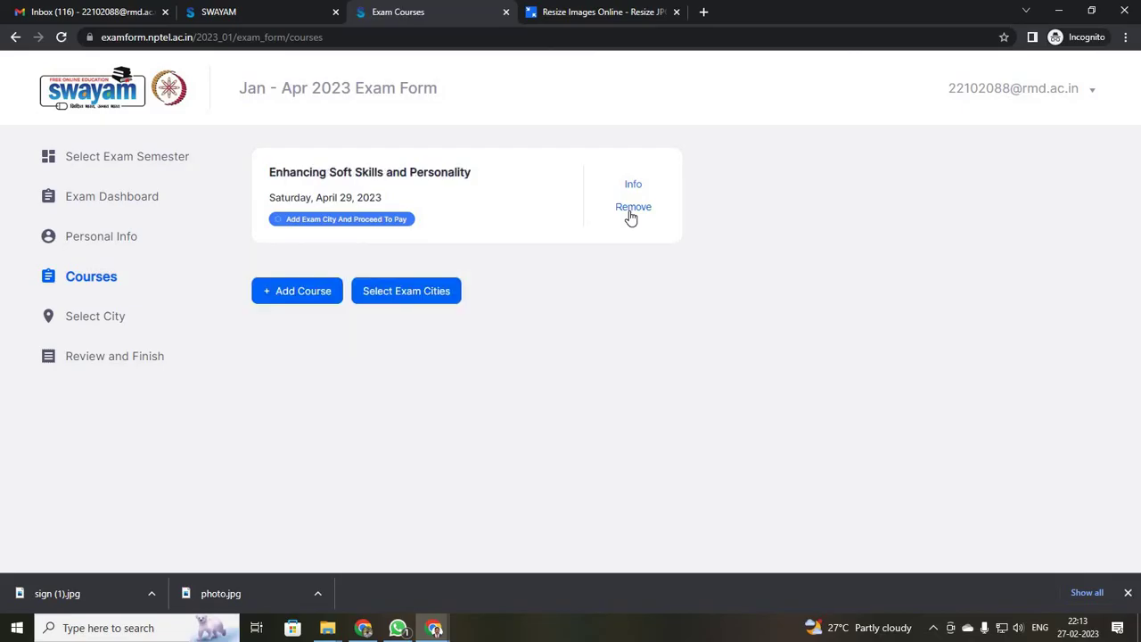
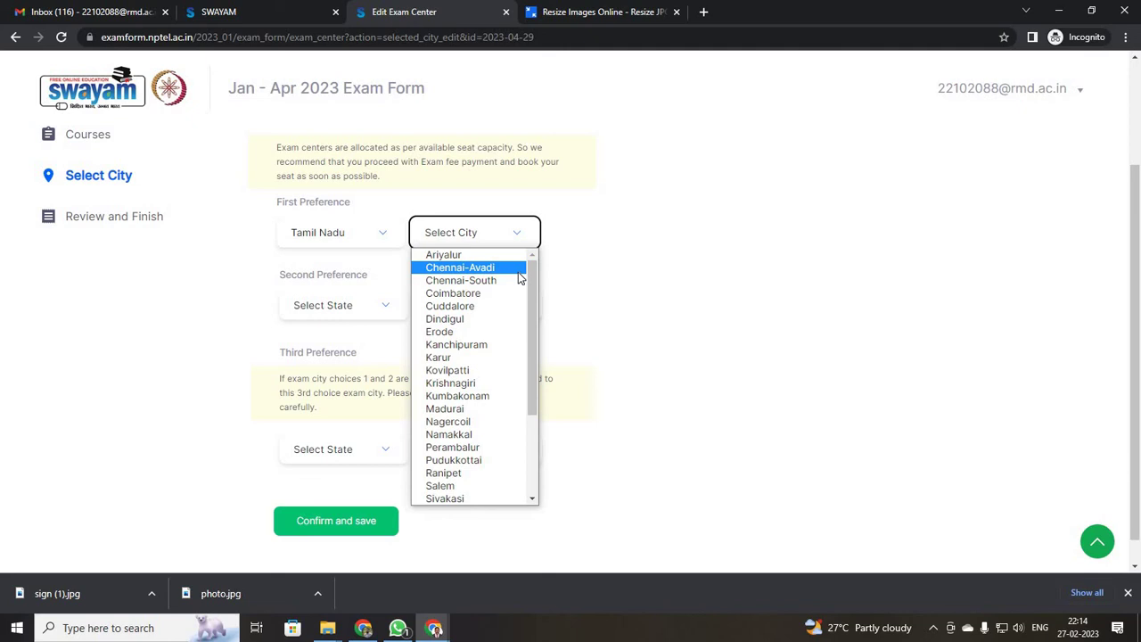
- Choose Chennai-Avadi as first preference and Tamil Nadu / Chennai-South as second preference
scroll(499, 351, down, 3)
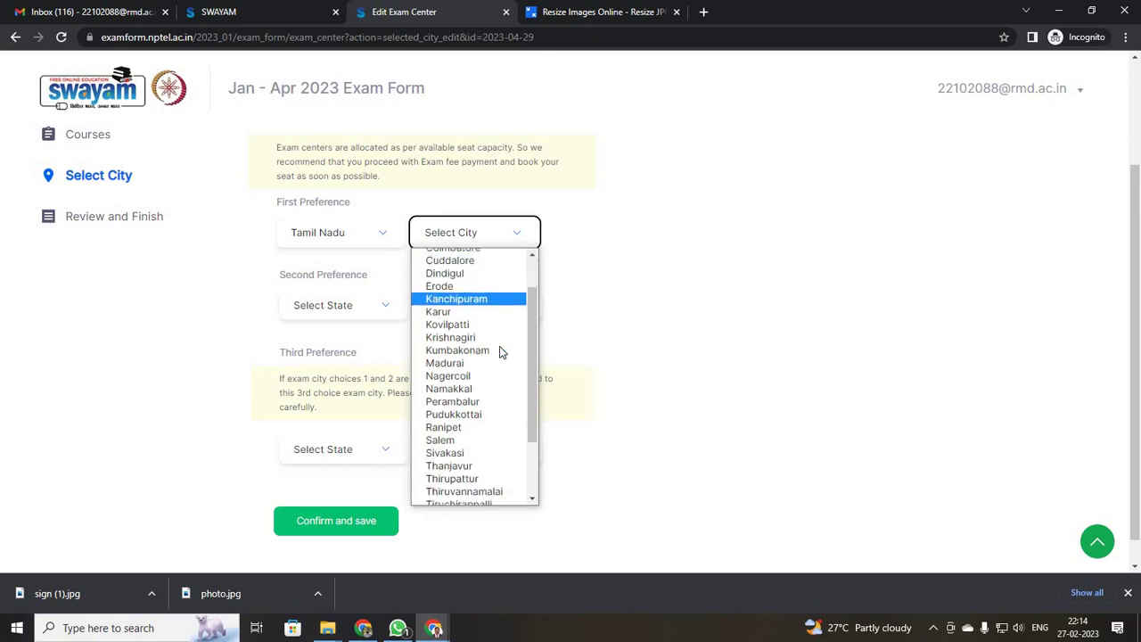
scroll(499, 352, up, 3)
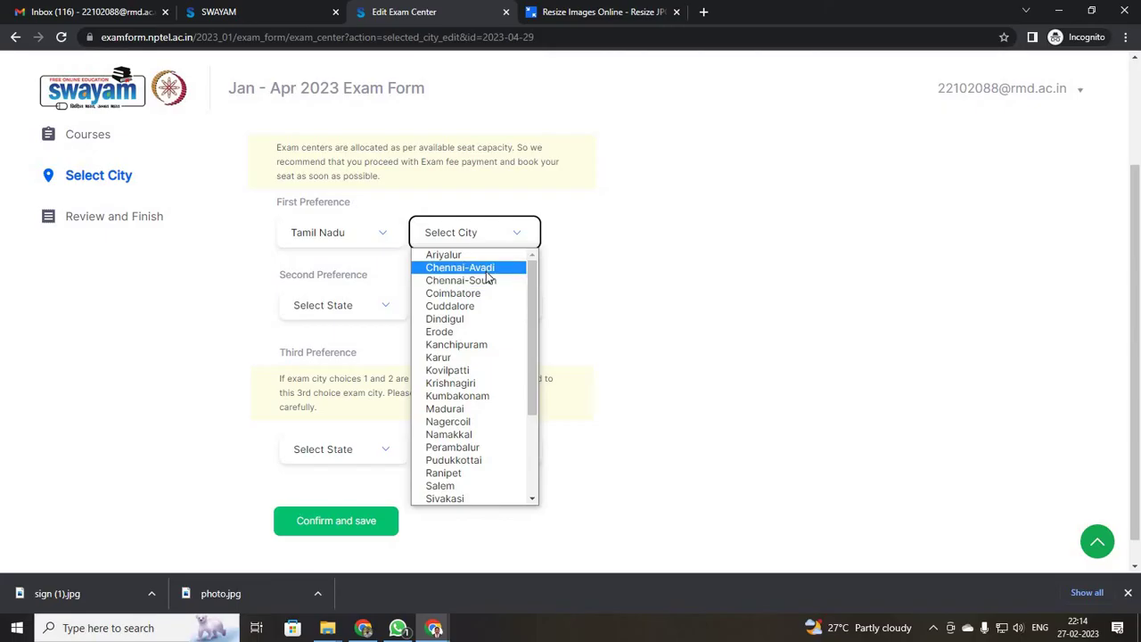
click(486, 271)
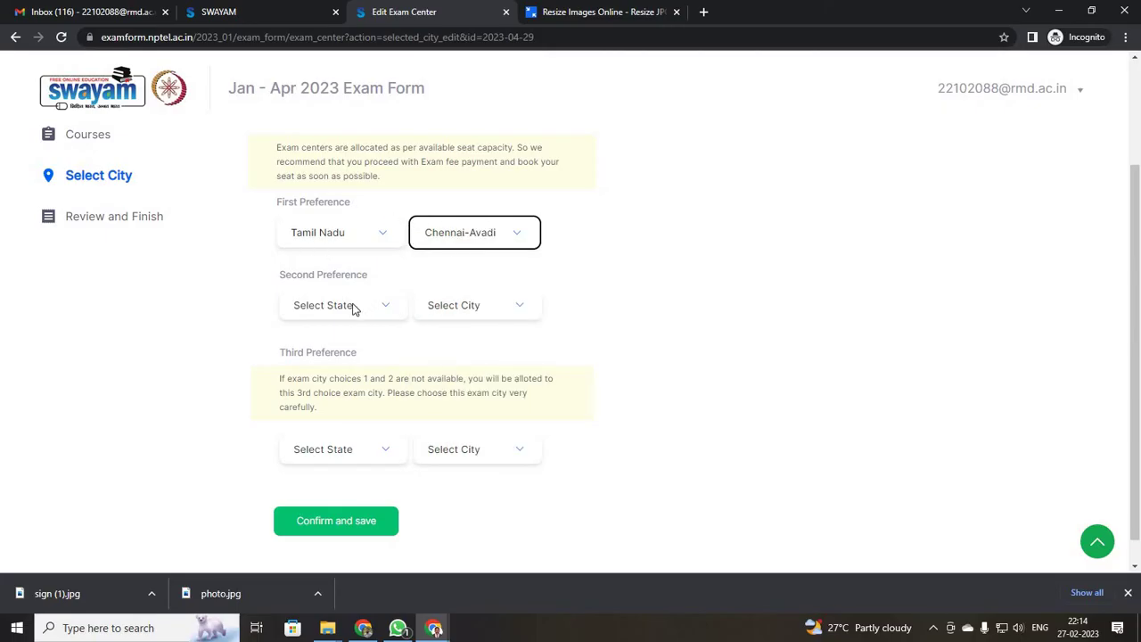
click(352, 308)
scroll(354, 428, down, 3)
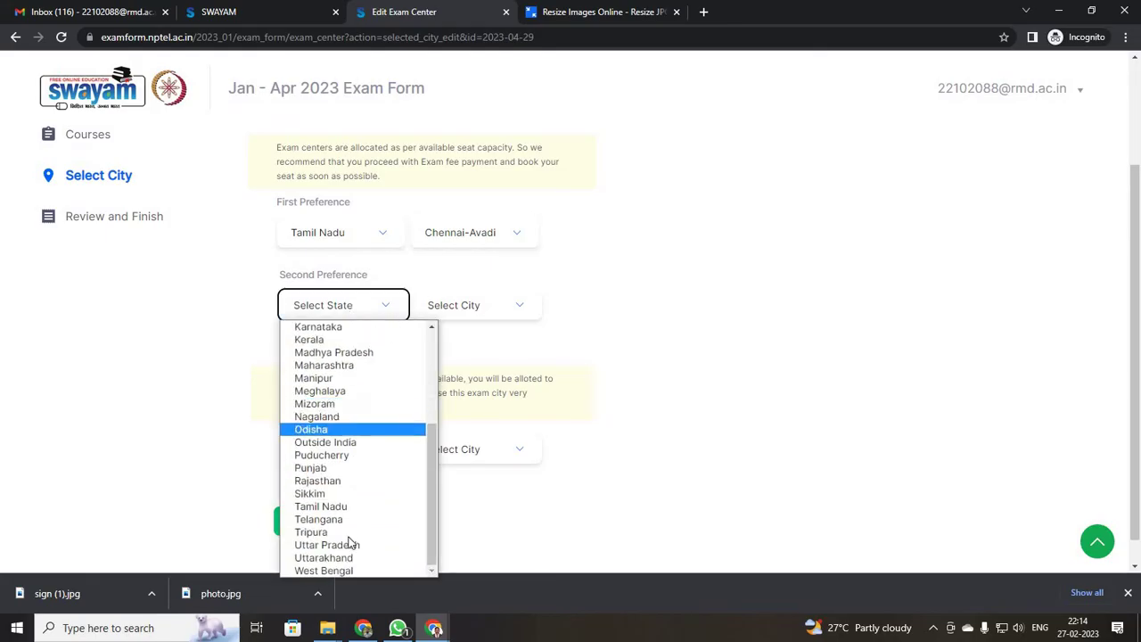
click(344, 506)
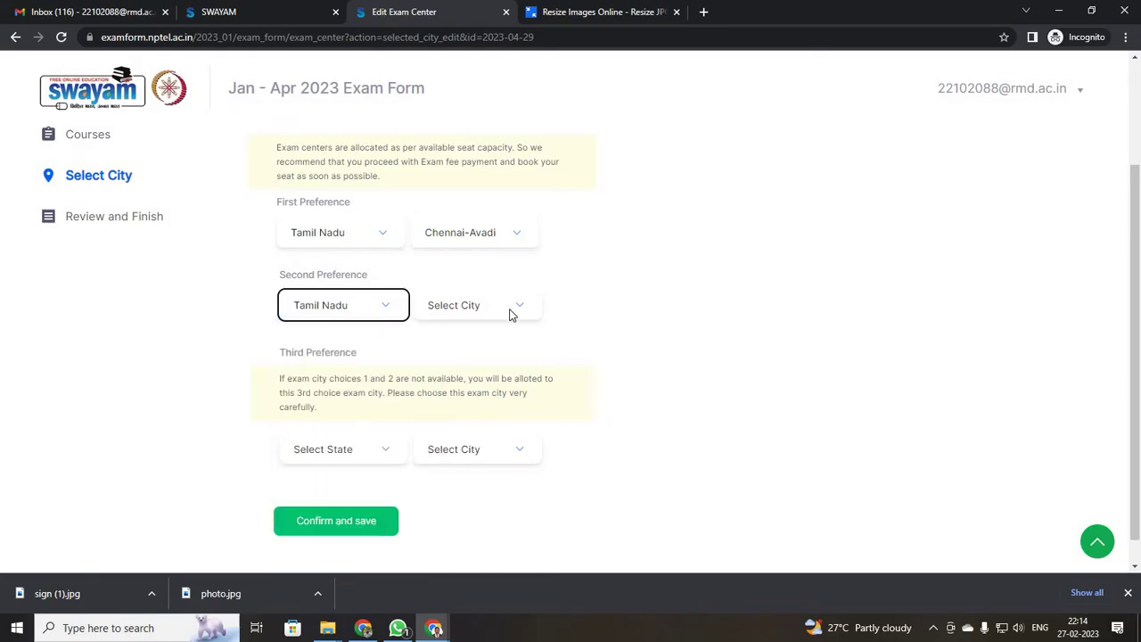
click(512, 312)
click(494, 353)
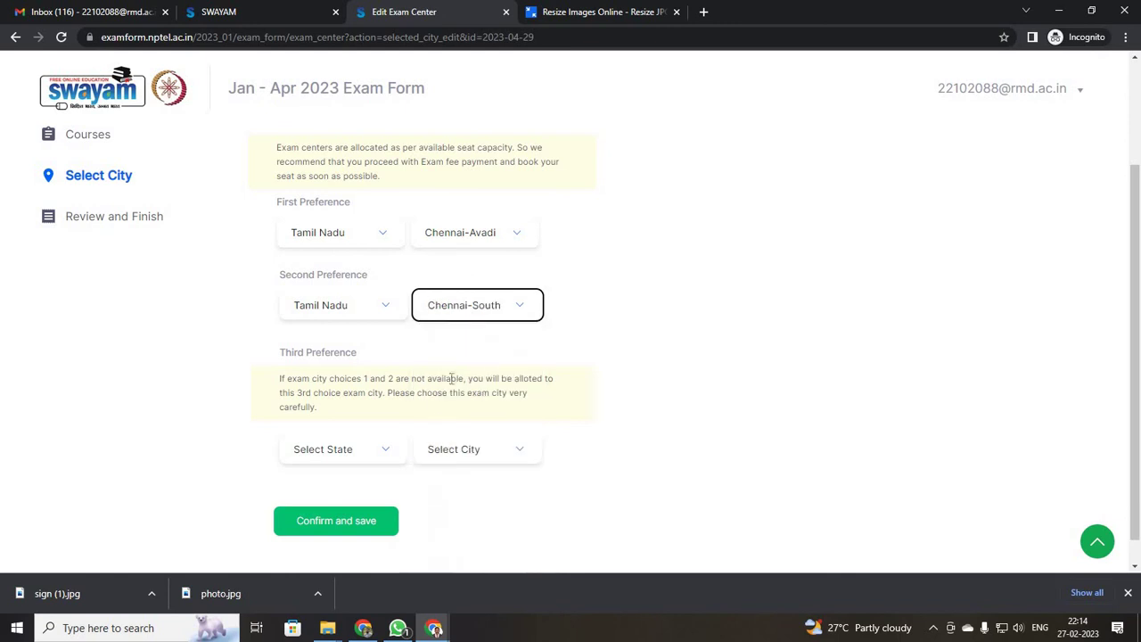
- Set the third exam city preference to Tamil Nadu / Chennai-Avadi
scroll(385, 429, down, 1)
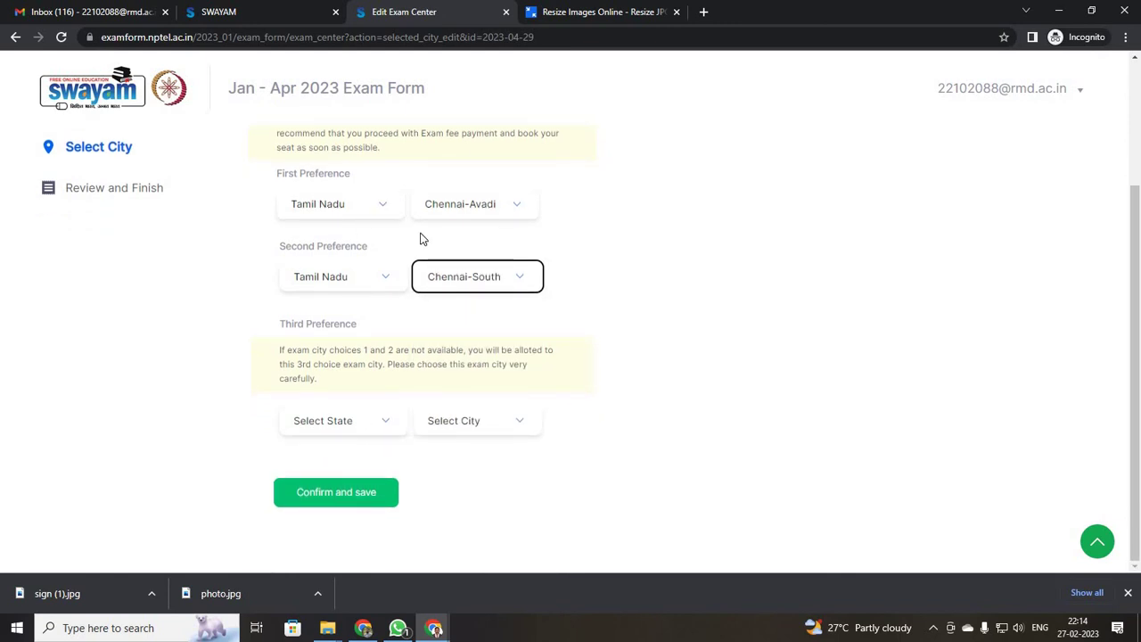
click(368, 422)
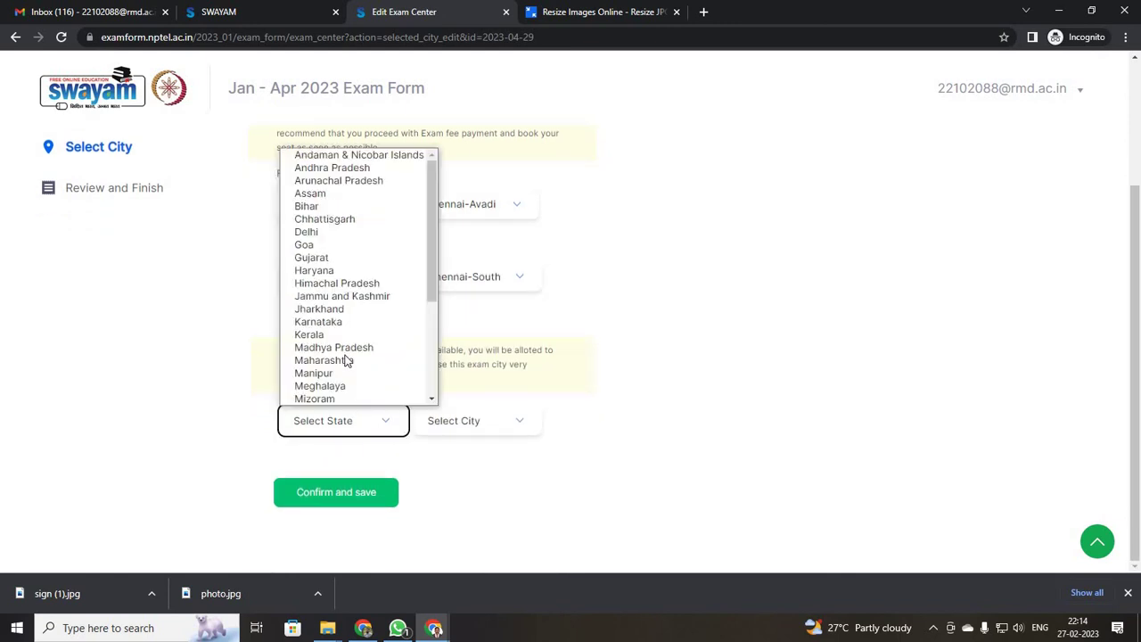
scroll(346, 352, down, 3)
click(458, 425)
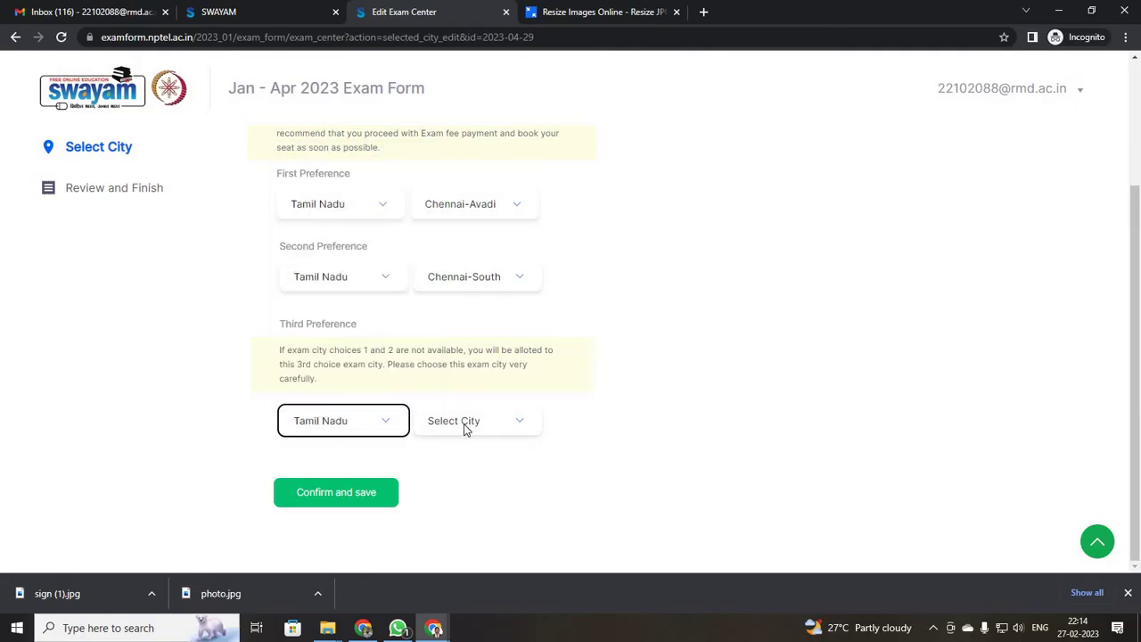
click(465, 426)
click(475, 445)
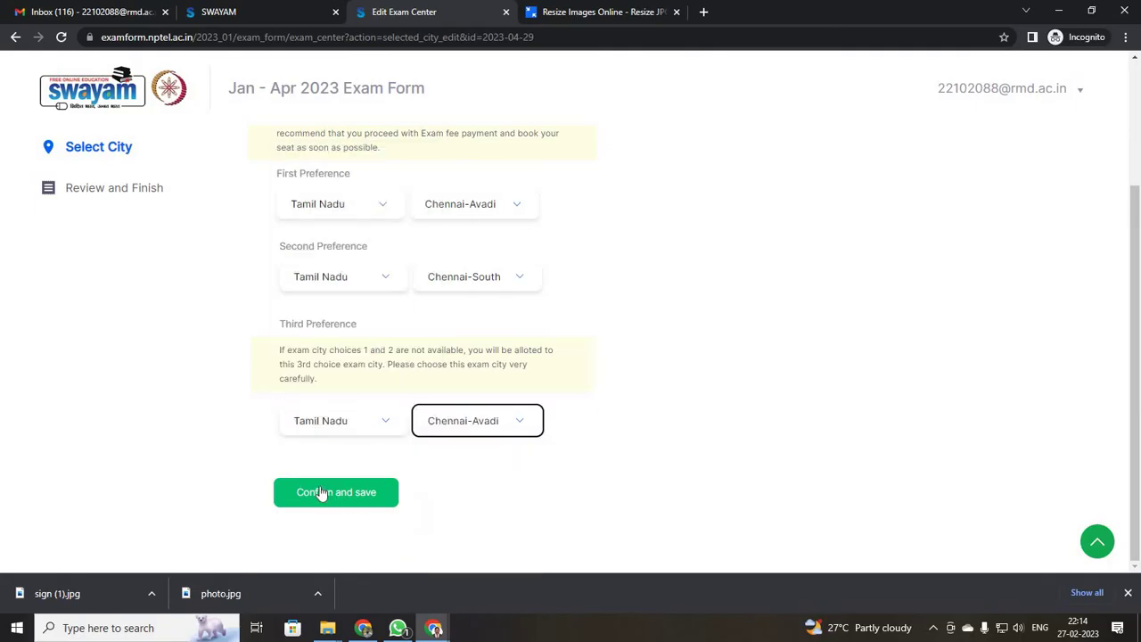
- Save the three exam city preferences, then confirm them and proceed to payment
click(323, 497)
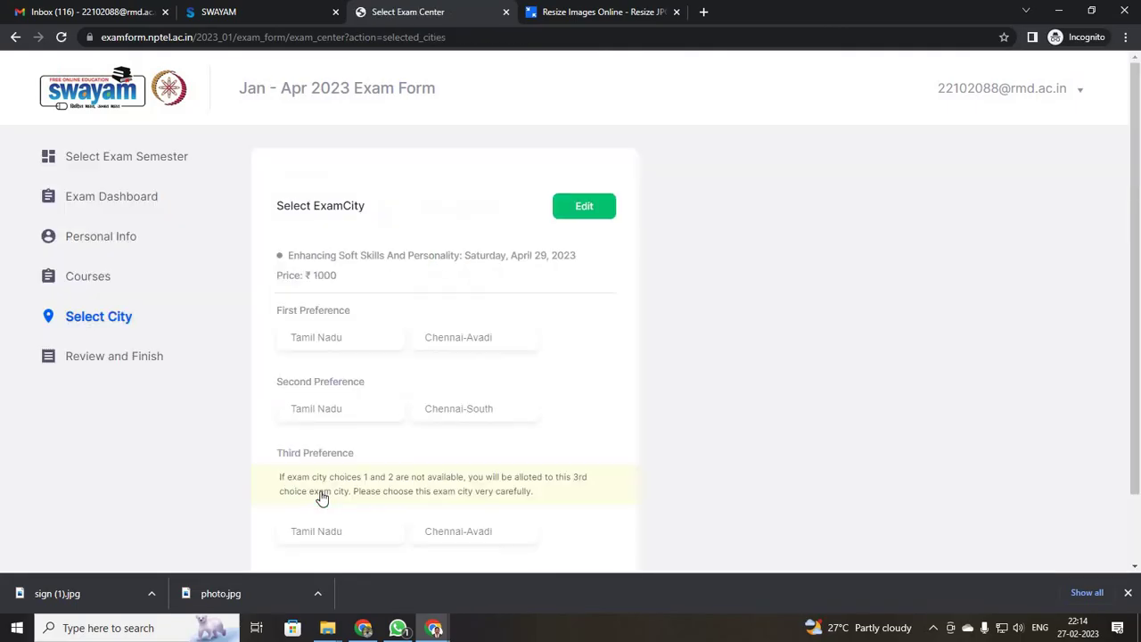
scroll(447, 389, down, 1)
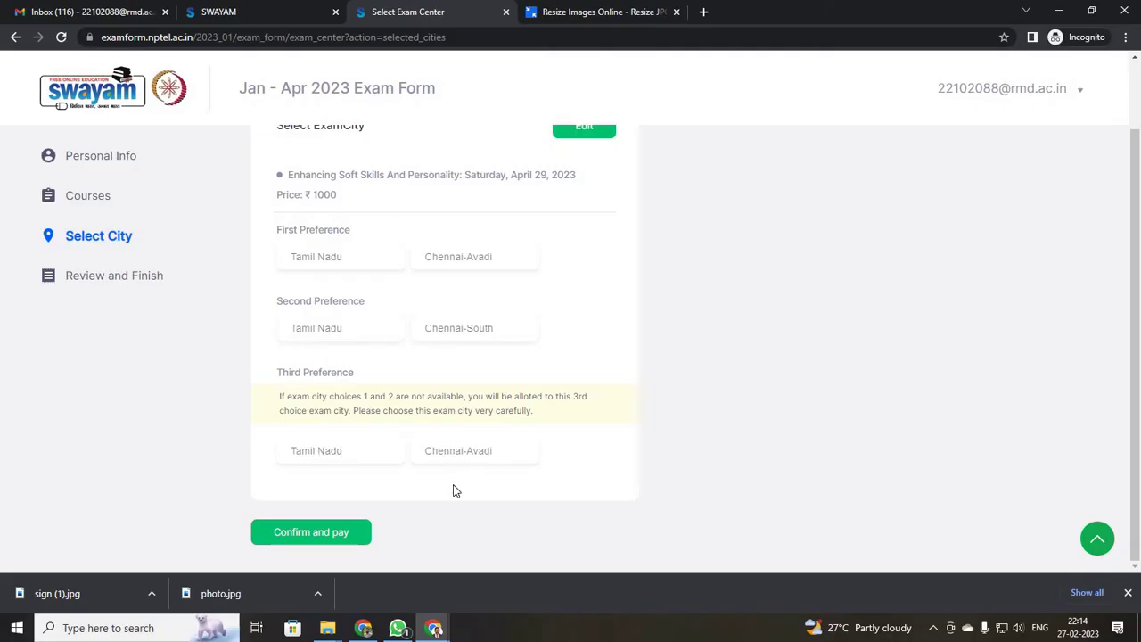
click(341, 534)
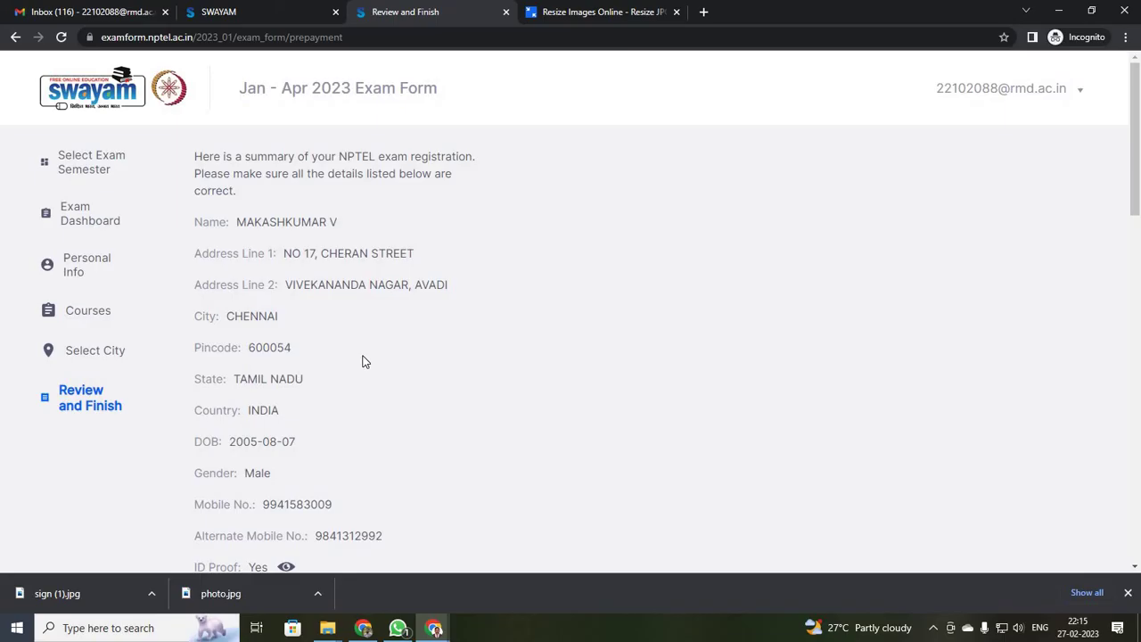
- Preview and close the uploaded ID proof, profile photo and signature images
scroll(294, 231, down, 1)
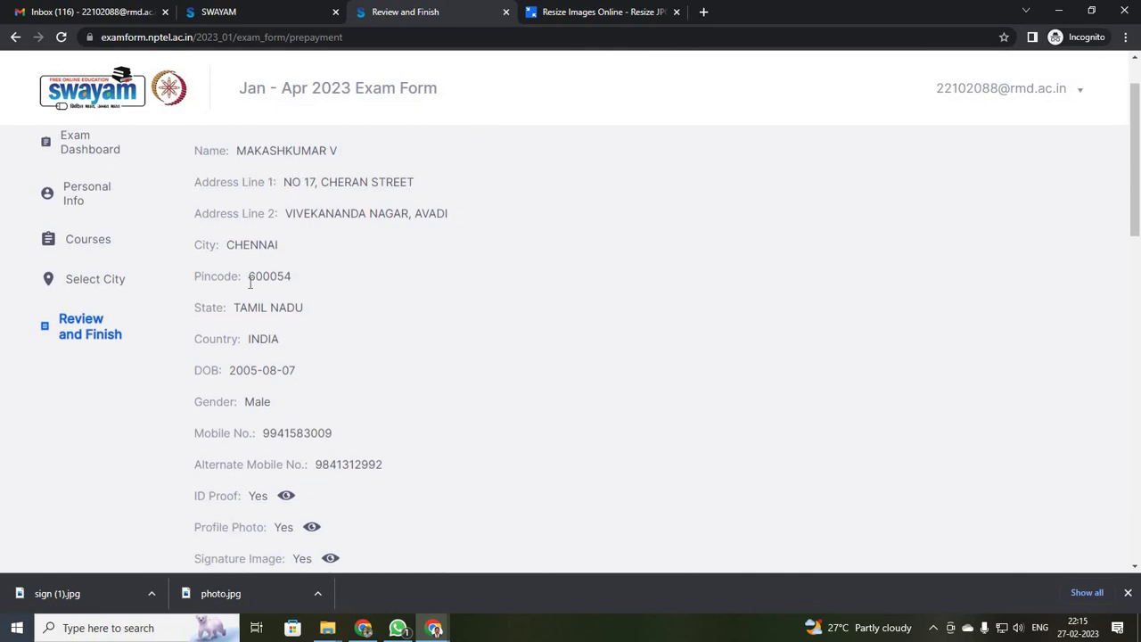
scroll(282, 347, down, 2)
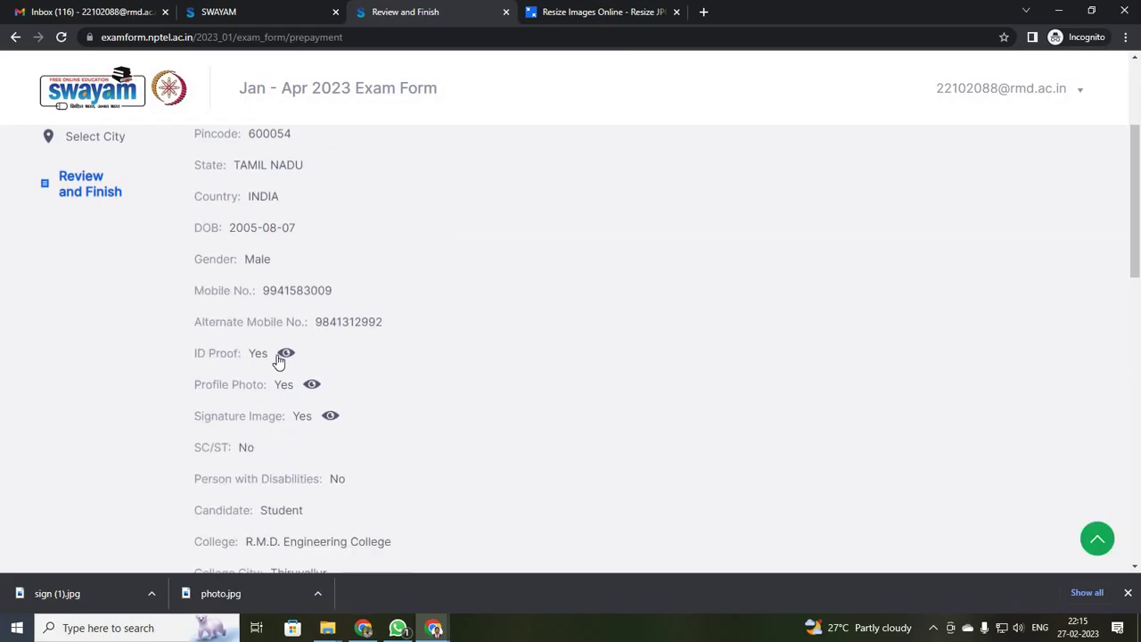
click(284, 353)
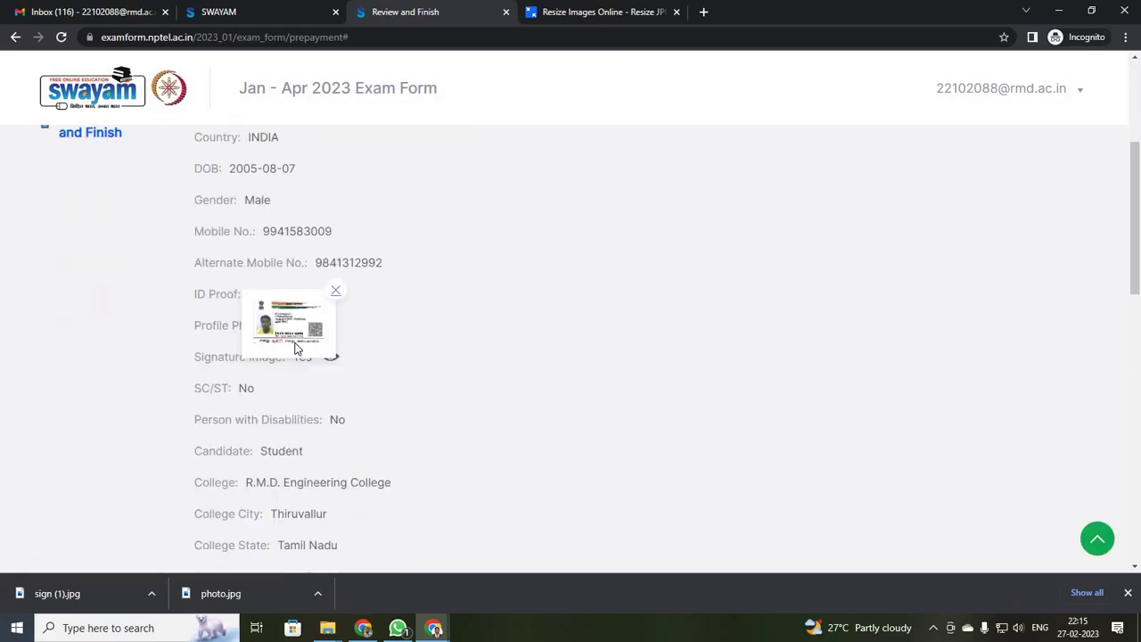
click(335, 278)
scroll(311, 357, down, 3)
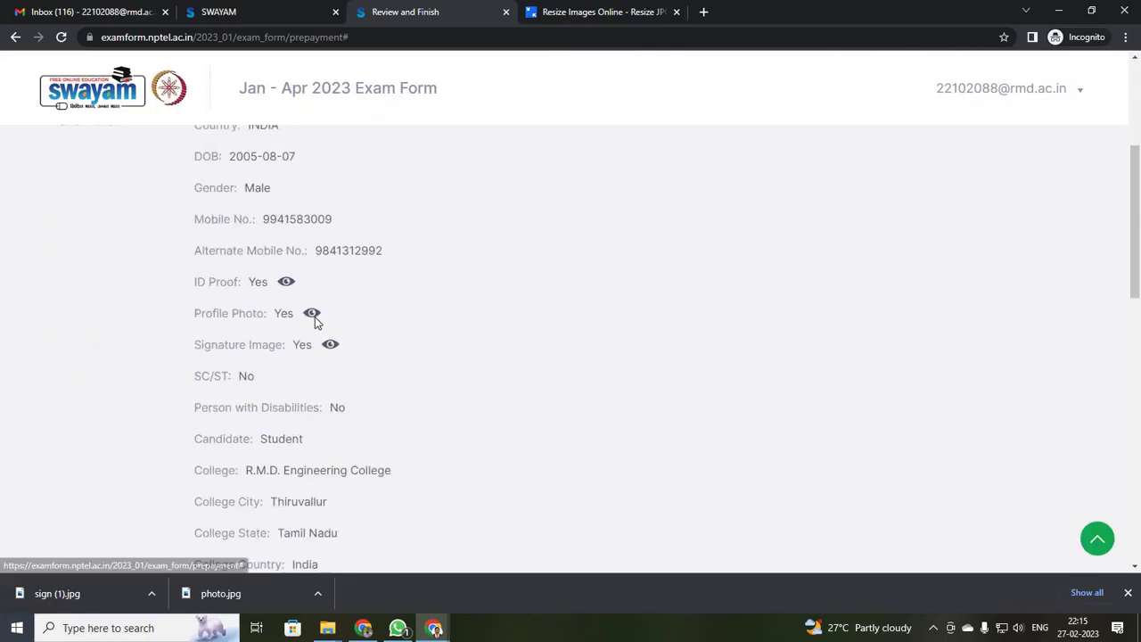
click(313, 316)
click(361, 314)
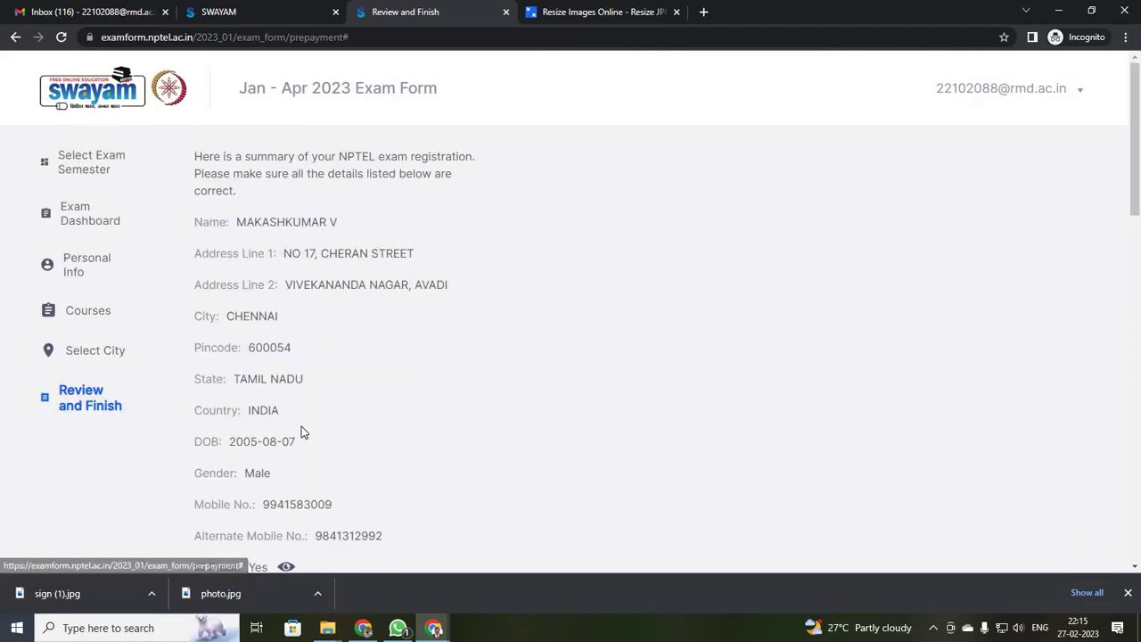
scroll(312, 423, down, 2)
scroll(324, 418, down, 1)
click(329, 412)
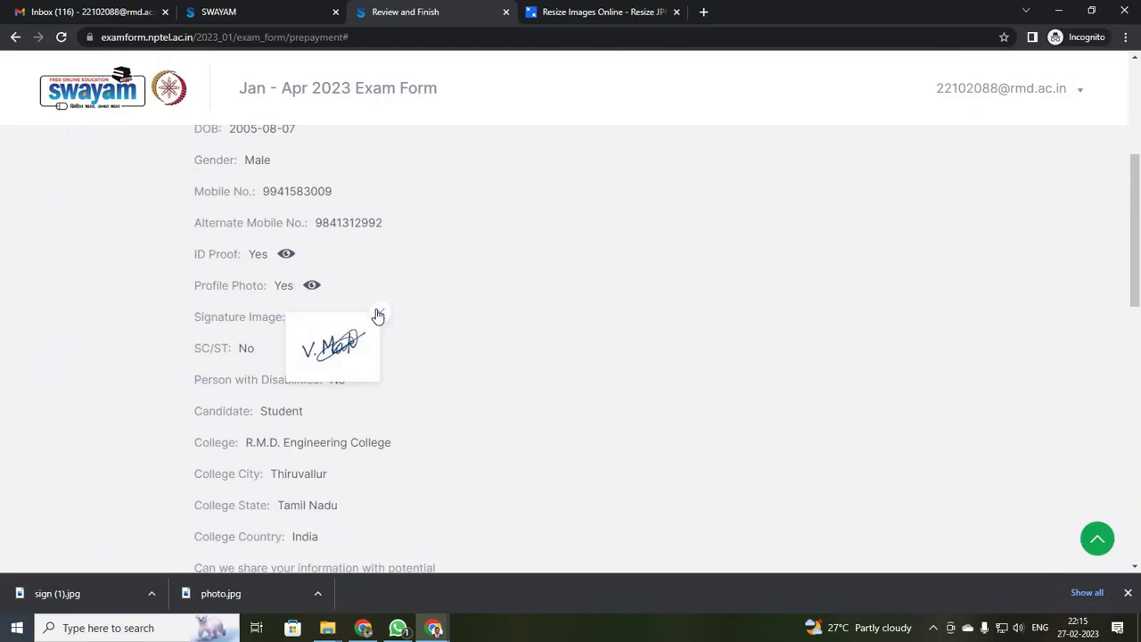
click(378, 314)
- Tick 'I agree to all the above' at the bottom of the review page
scroll(380, 333, down, 5)
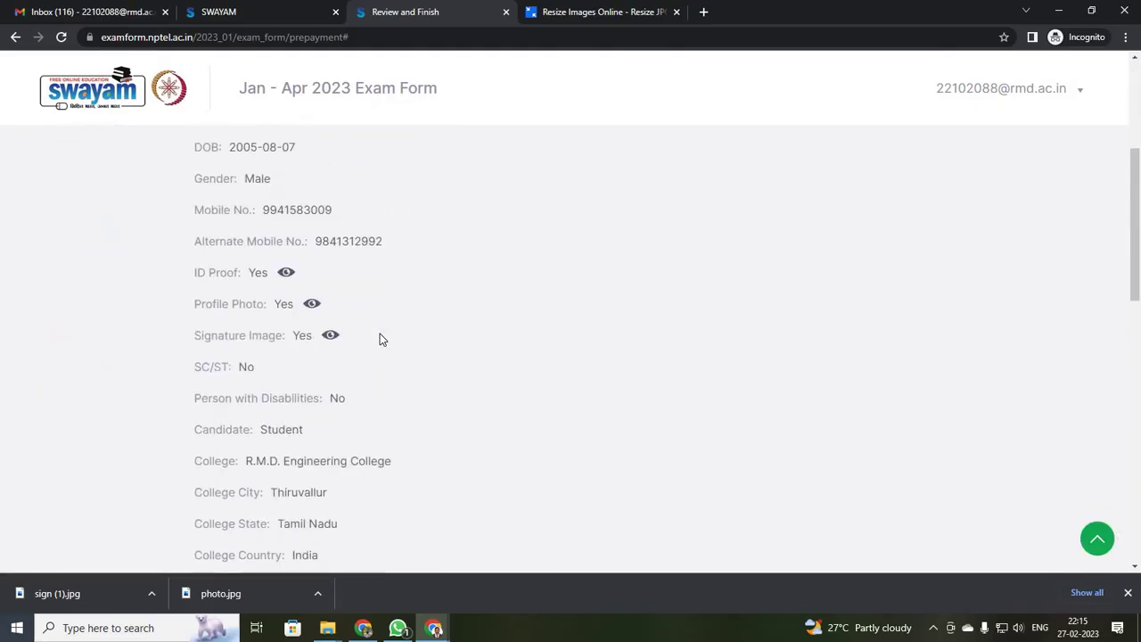
scroll(380, 334, down, 6)
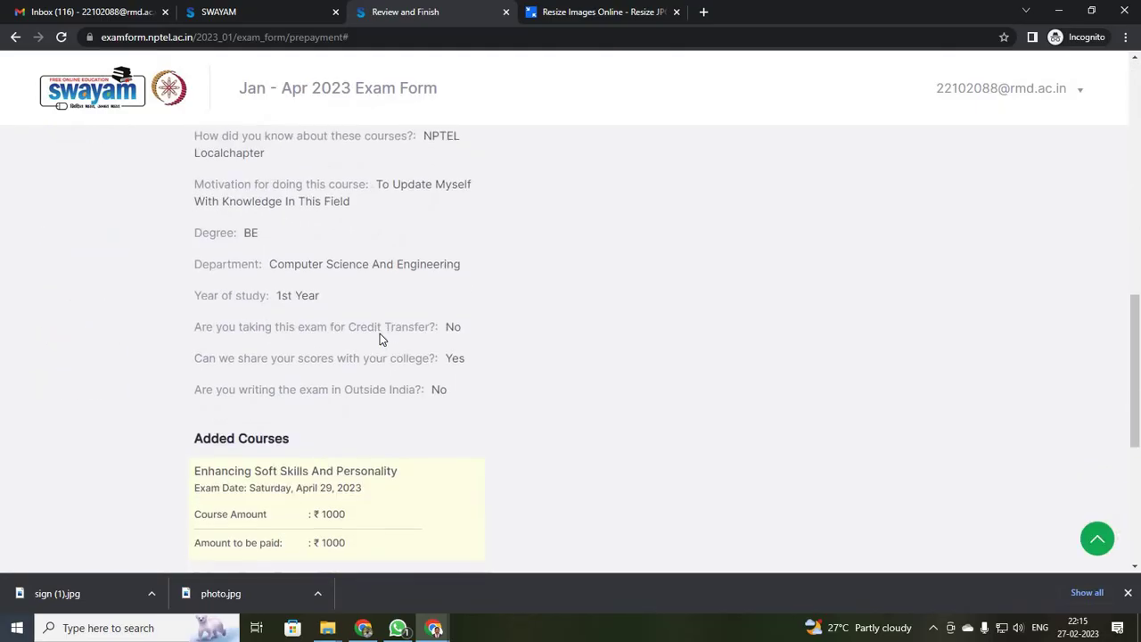
scroll(380, 333, down, 2)
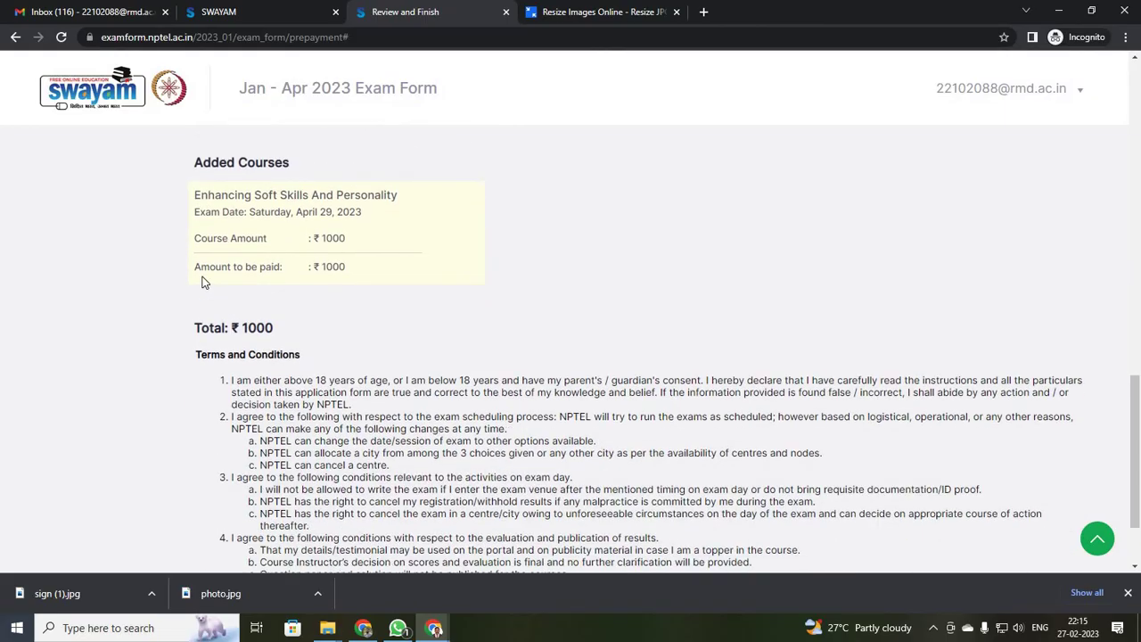
scroll(212, 519, down, 2)
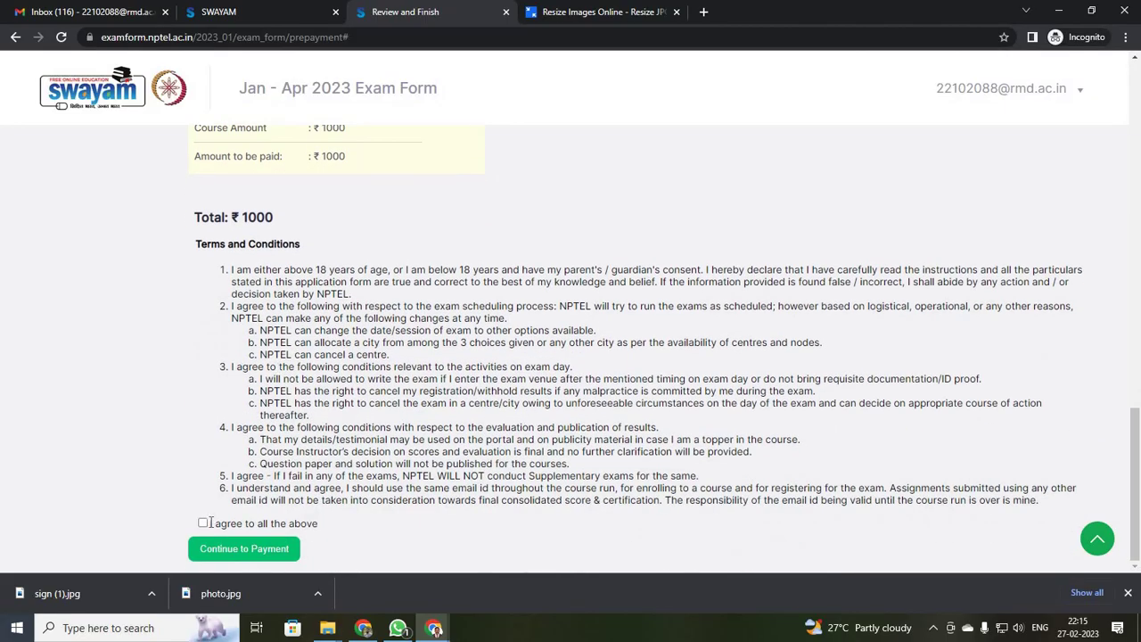
click(203, 522)
- Continue to BillDesk, view the Debit Card, Other Debit Cards and QR options, then select UPI
click(232, 553)
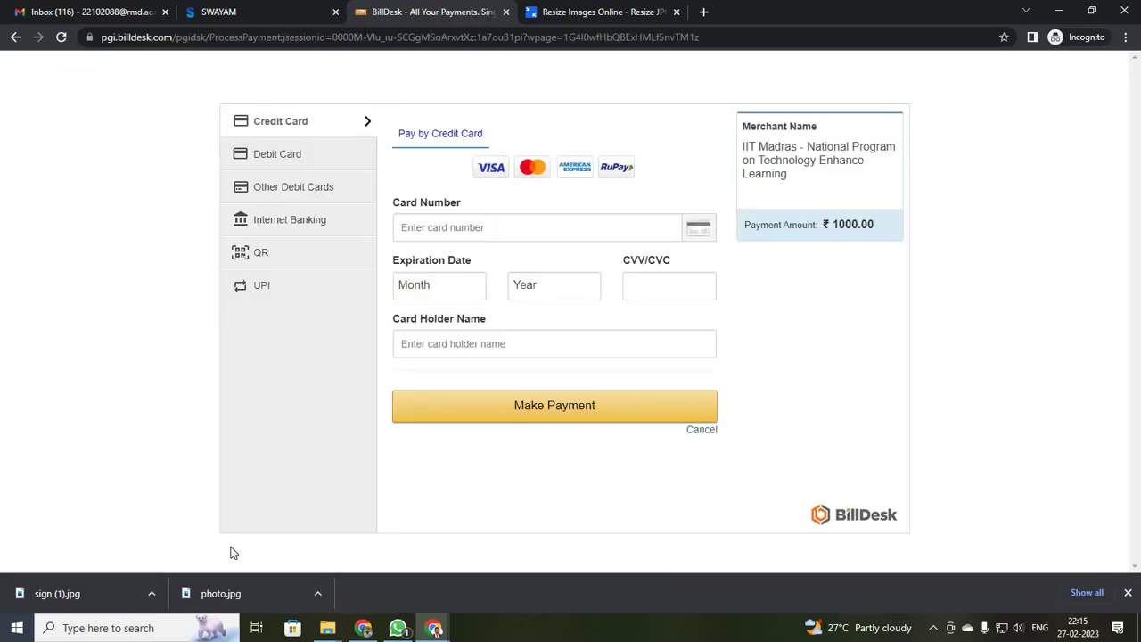
click(321, 162)
click(327, 188)
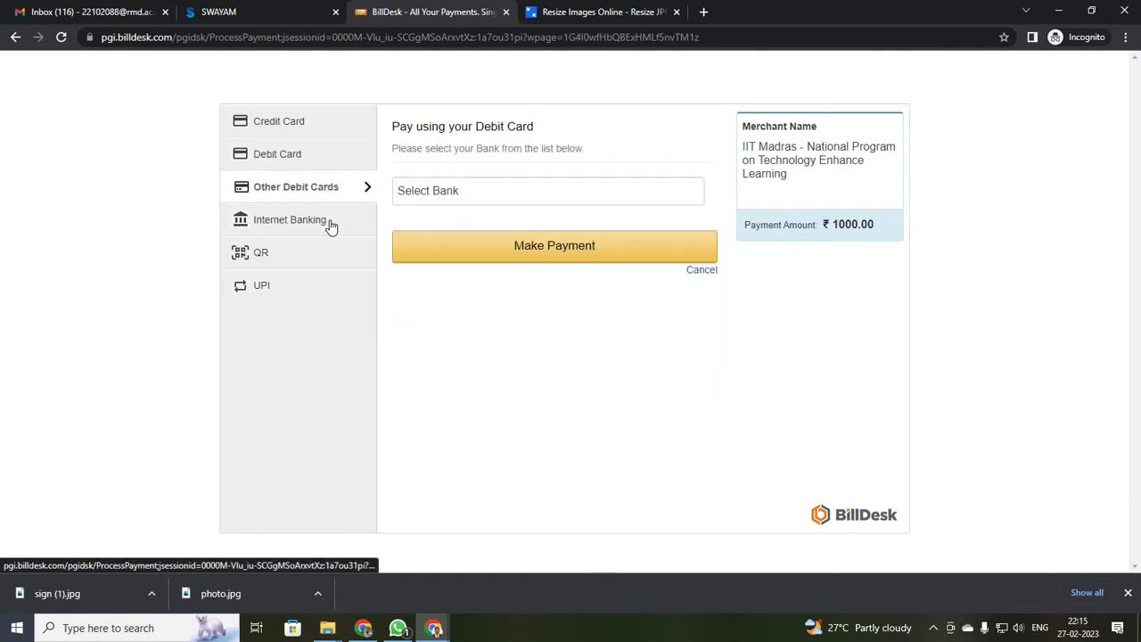
click(310, 264)
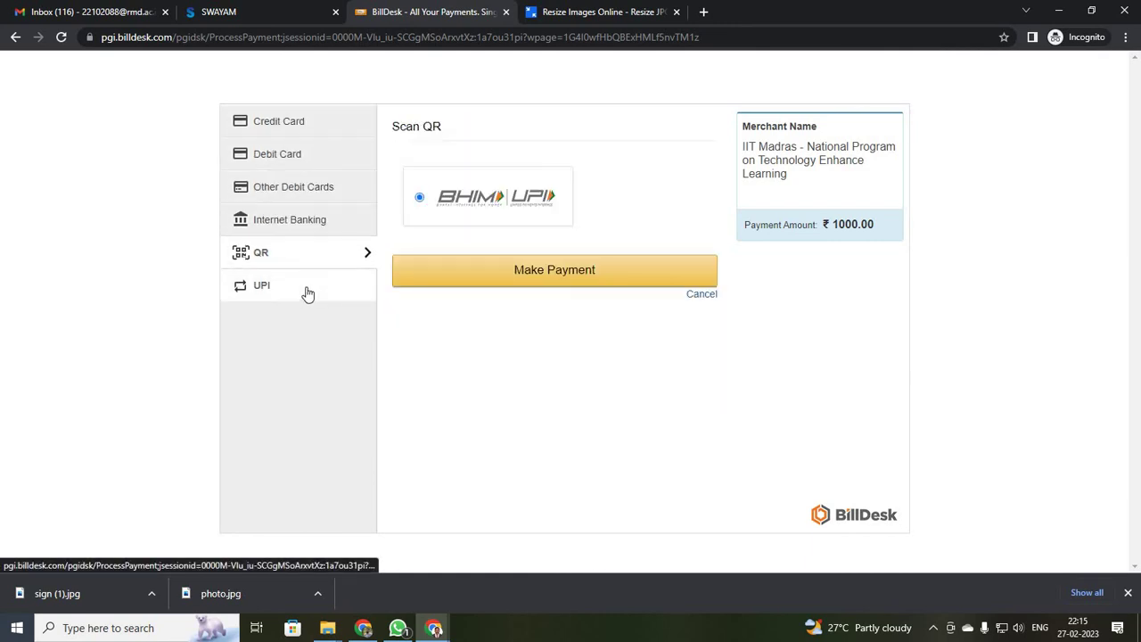
click(307, 294)
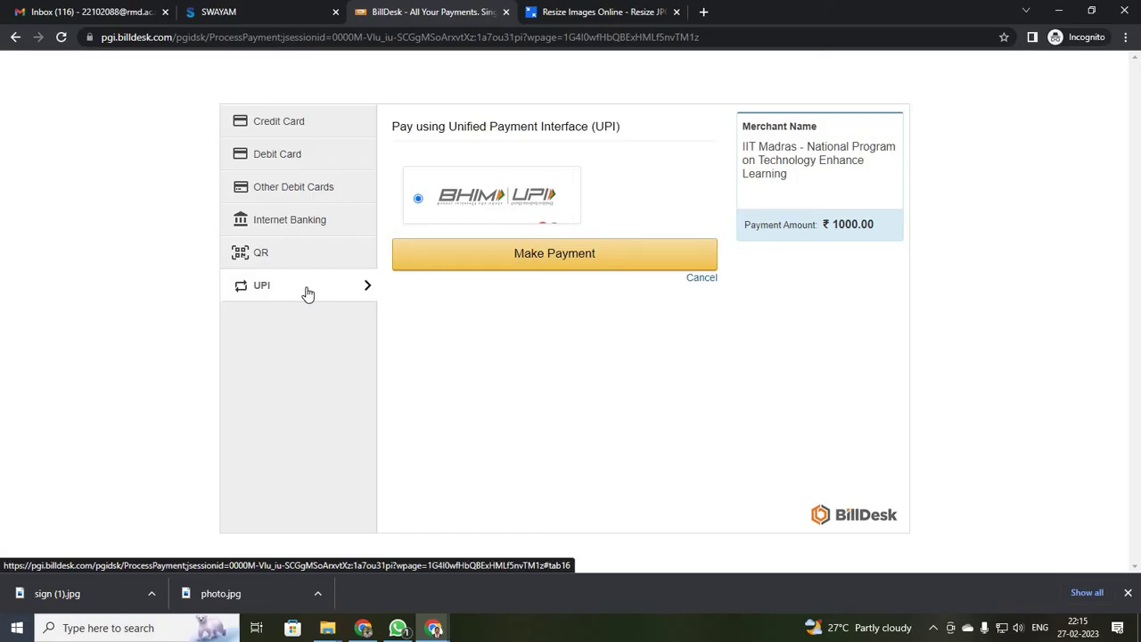